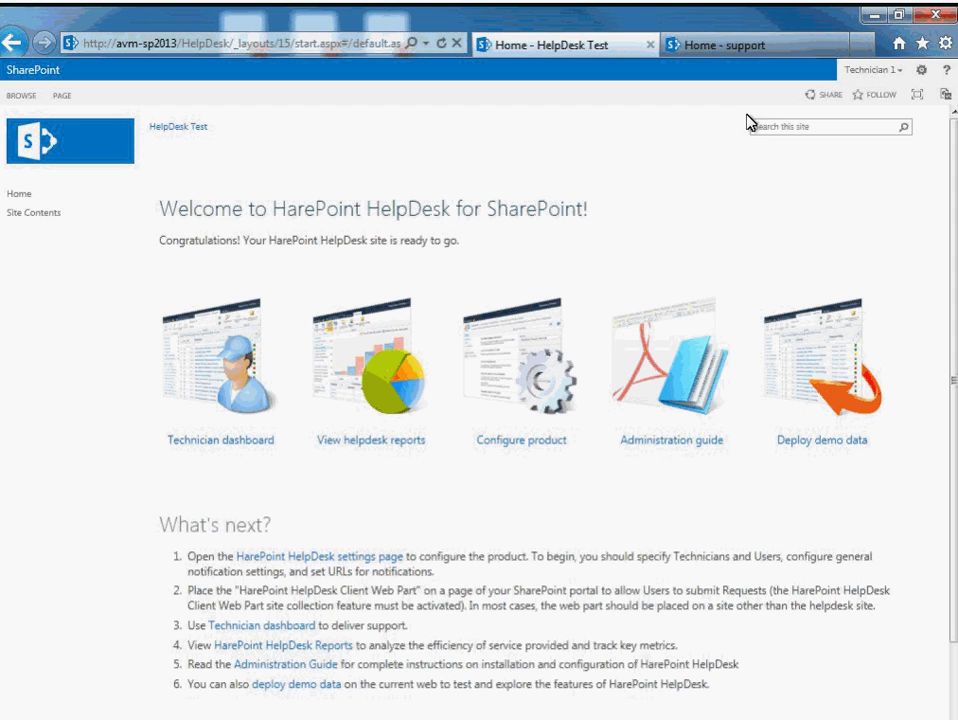
Step: Insert the HarePoint HelpDesk Web Part from the HarePoint category into the support page and save the page
left_click(735, 46)
left_click(63, 95)
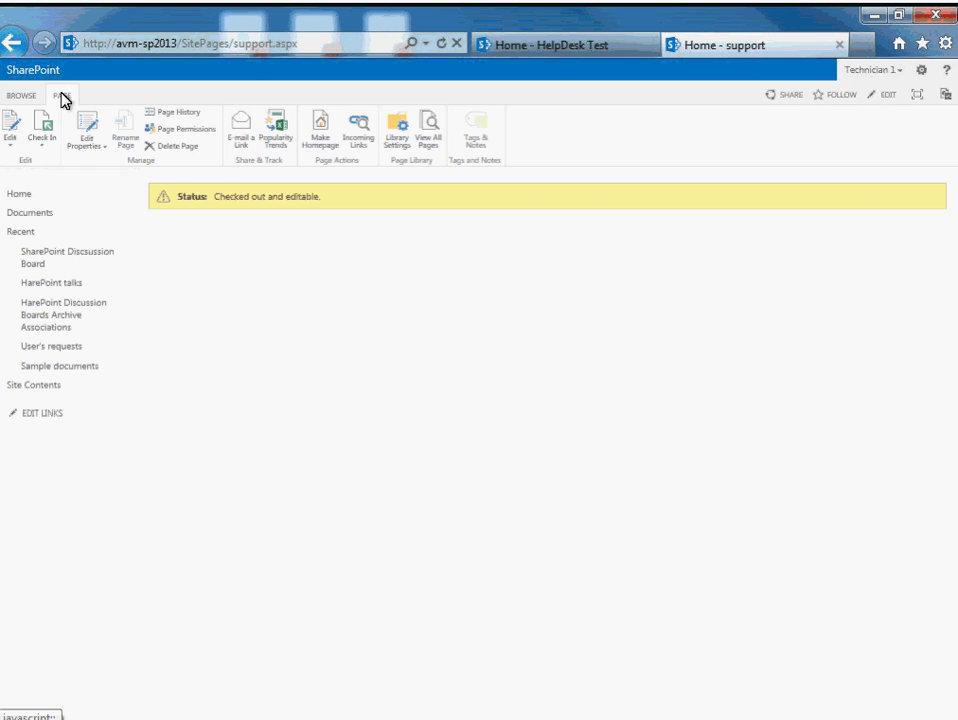
left_click(13, 133)
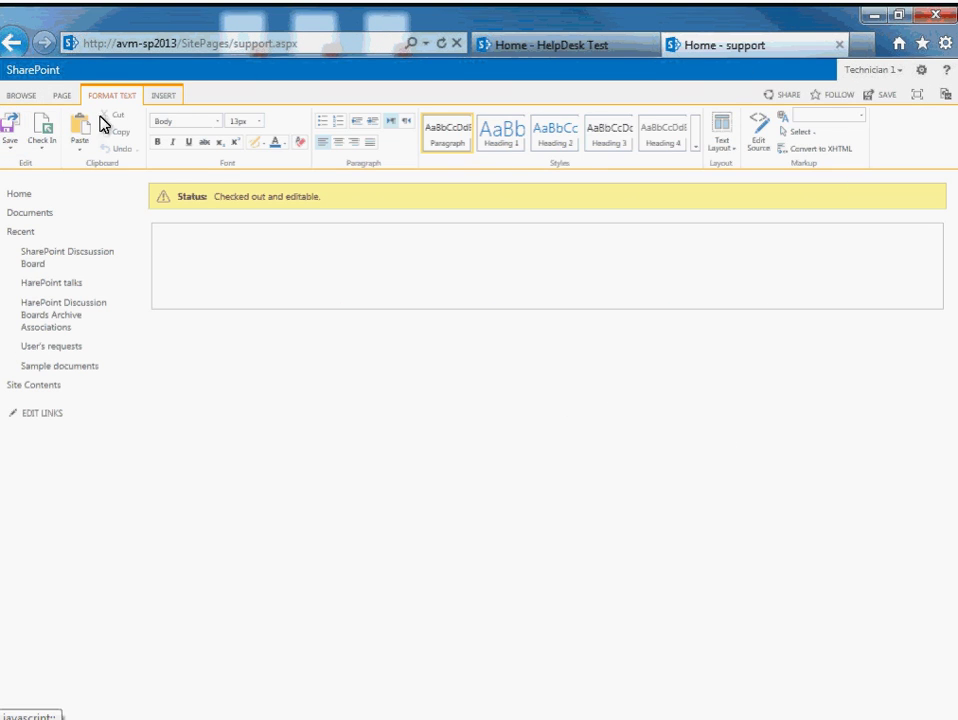
left_click(163, 95)
left_click(219, 128)
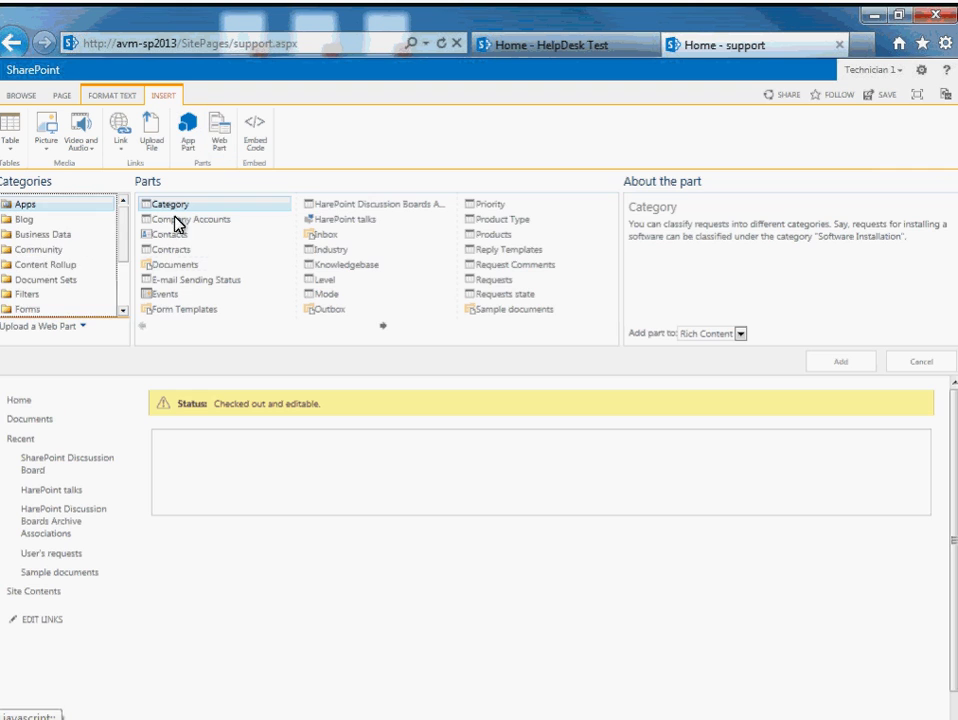
left_click(122, 302)
left_click(32, 238)
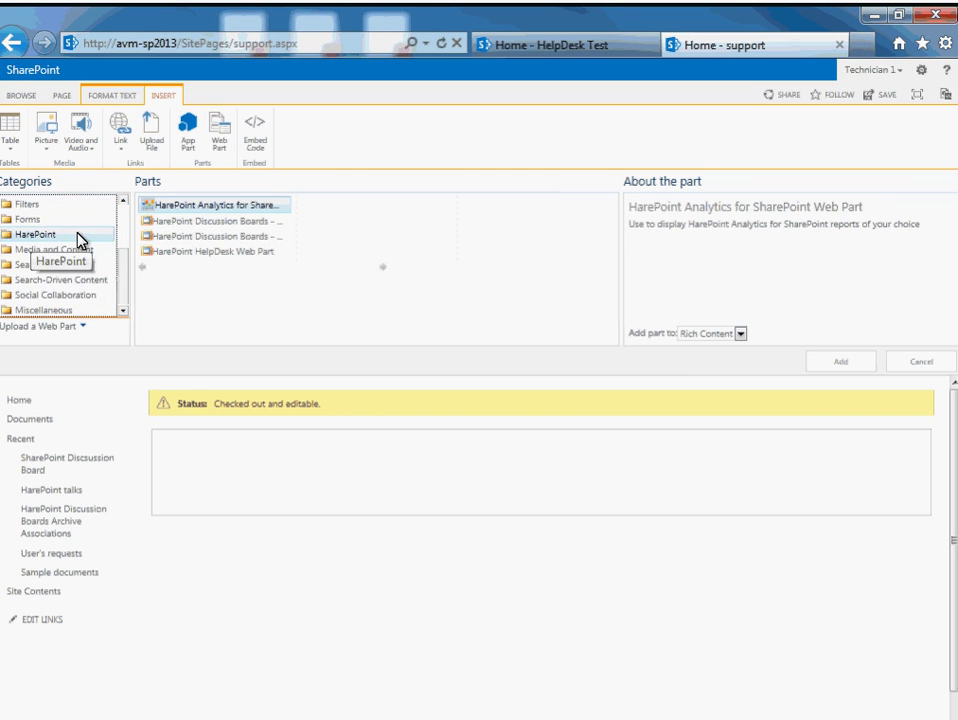
left_click(207, 252)
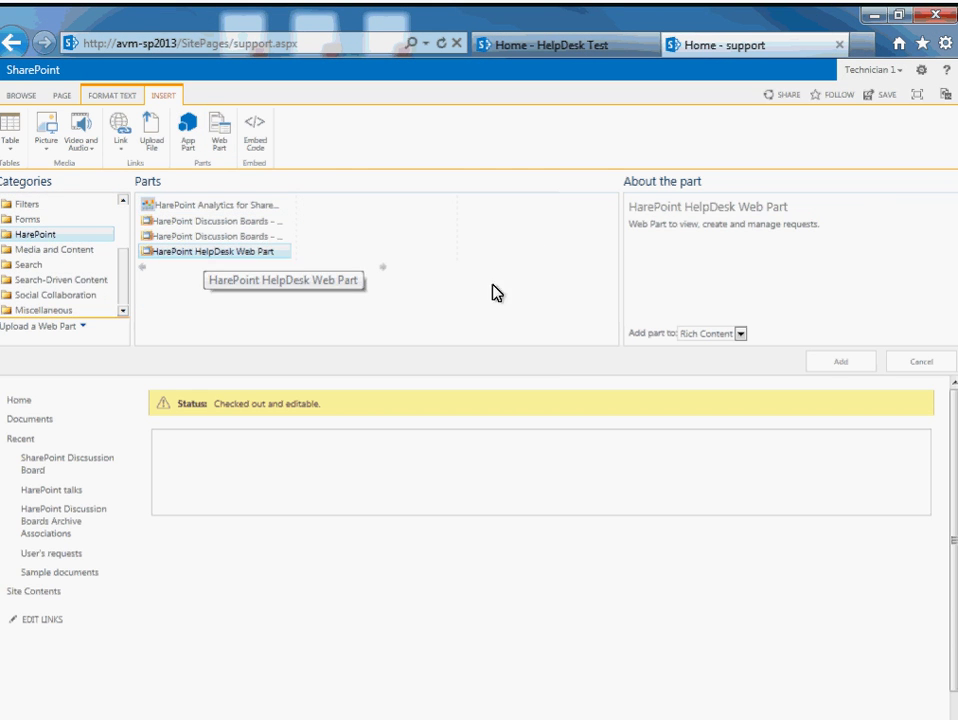
left_click(840, 362)
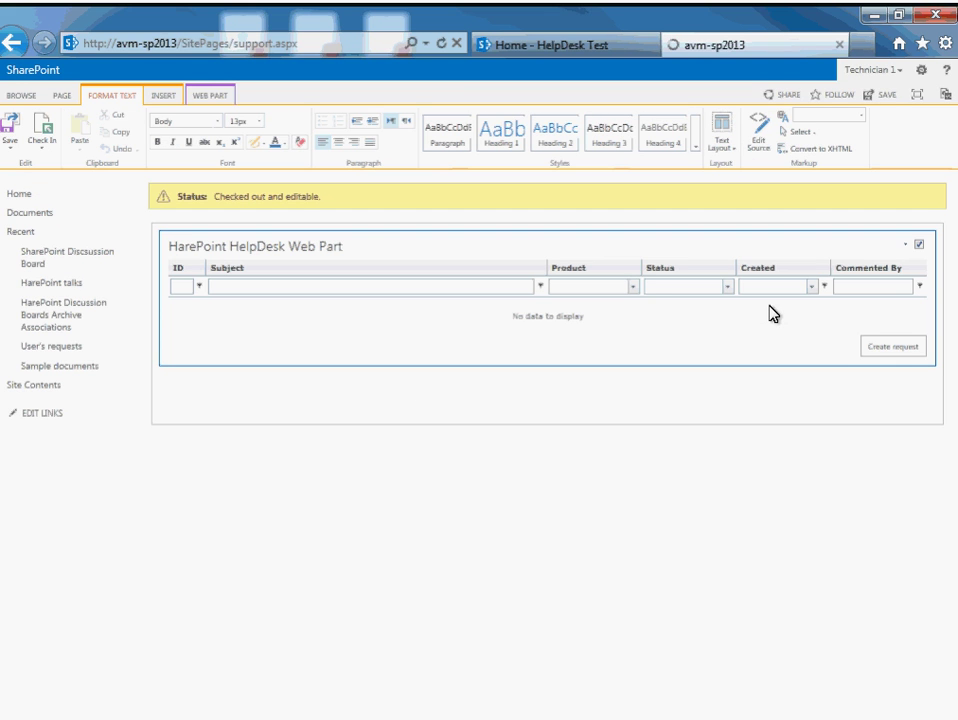
left_click(12, 138)
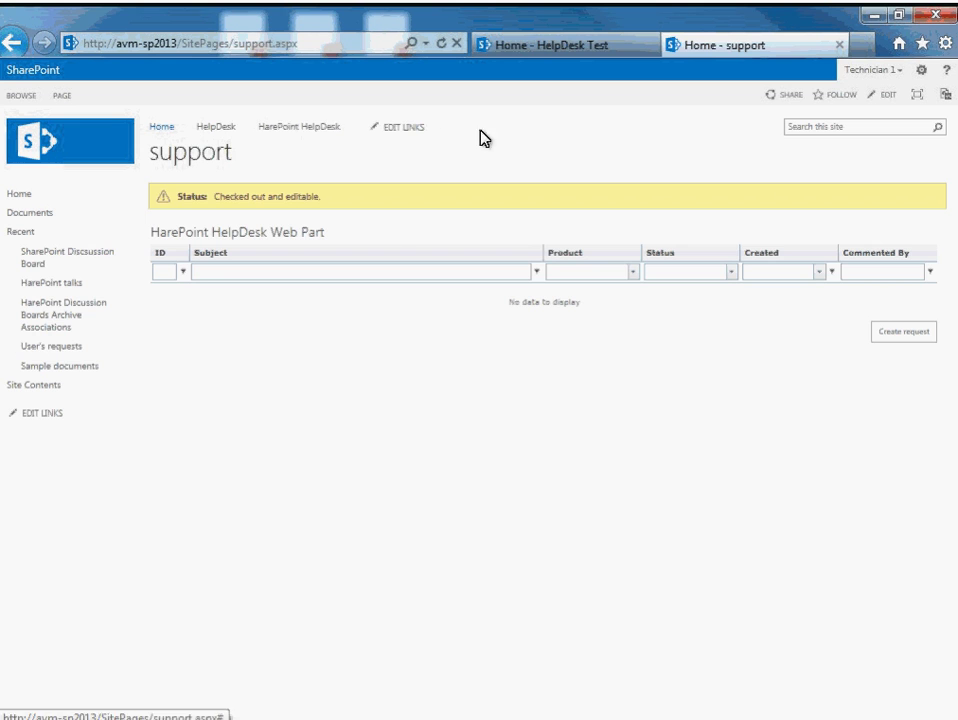
Step: Open the Technician dashboard from the HelpDesk Test site
left_click(595, 45)
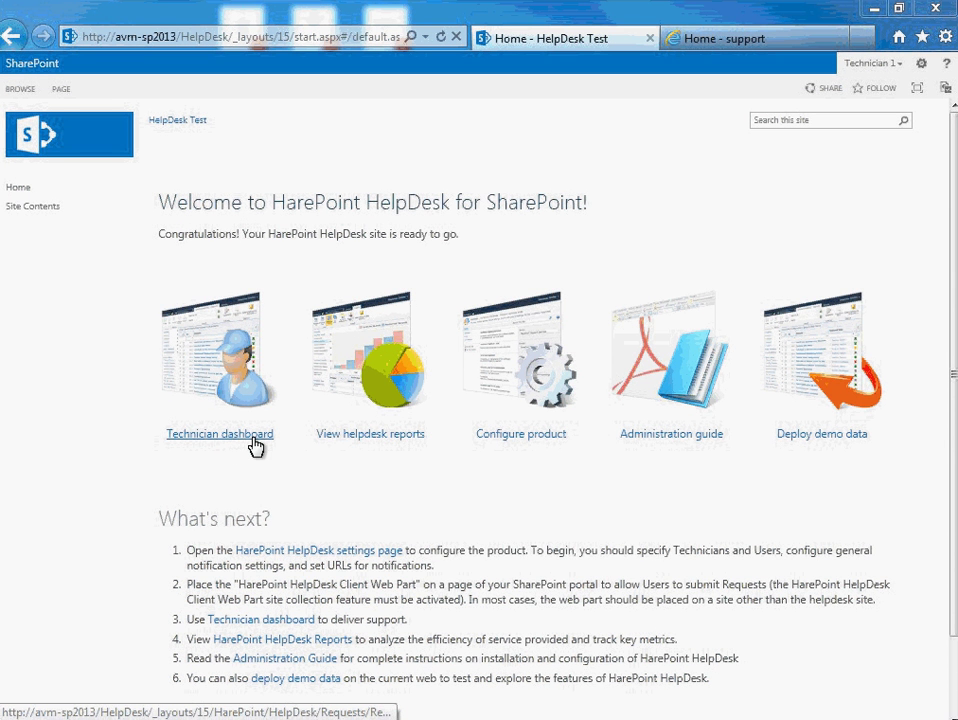
left_click(254, 442)
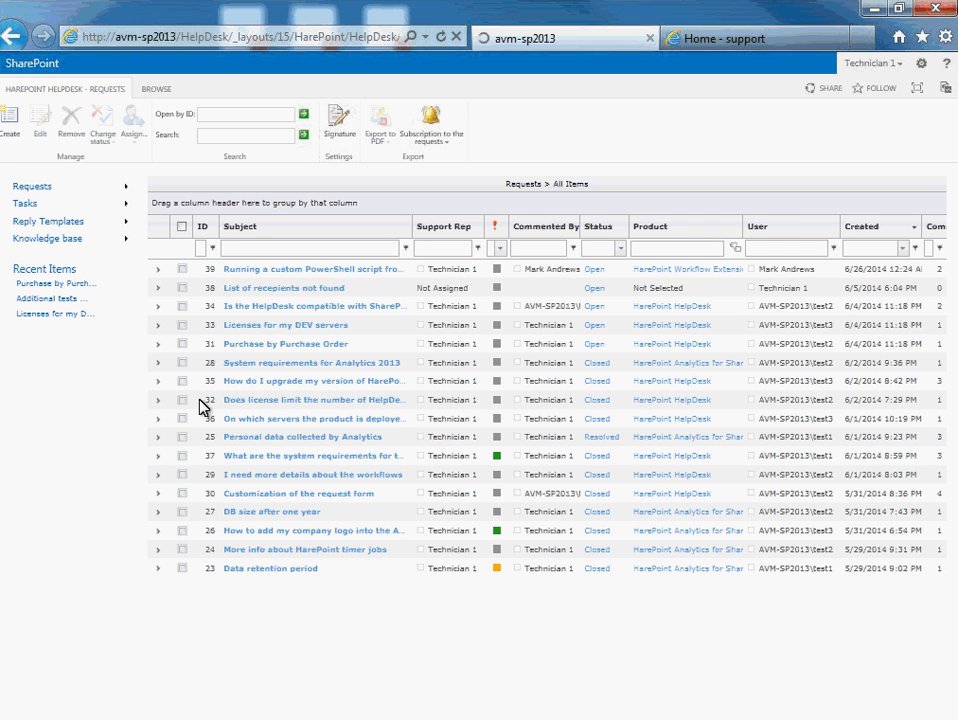
mouse_move(40, 190)
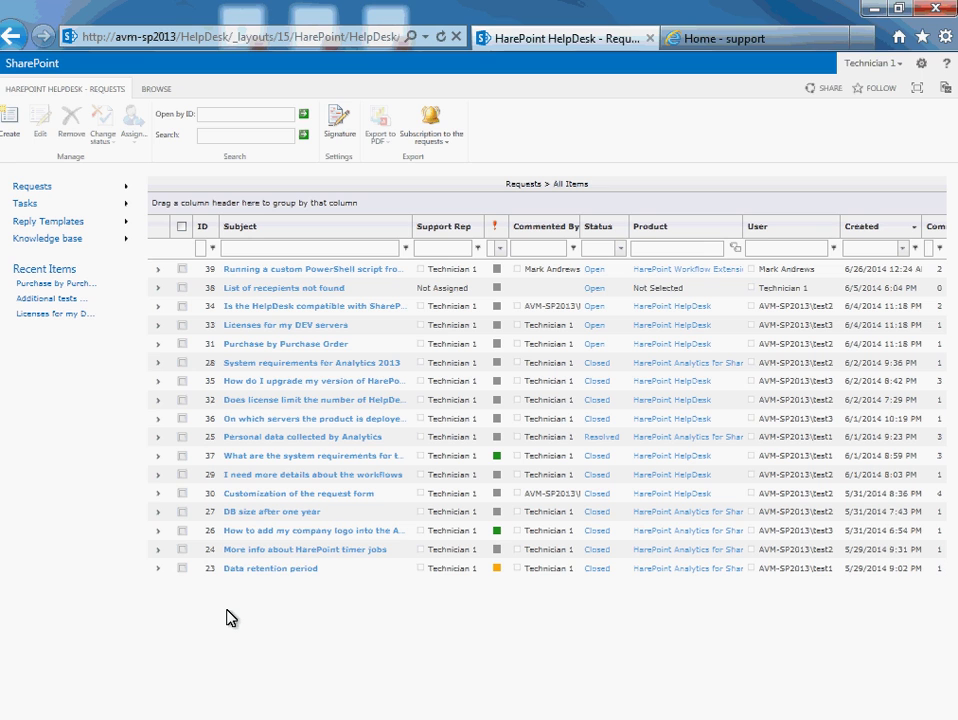
Step: Preview the newest requests in the list and expand requests 39 and 34 to read their descriptions
mouse_move(250, 274)
mouse_move(253, 296)
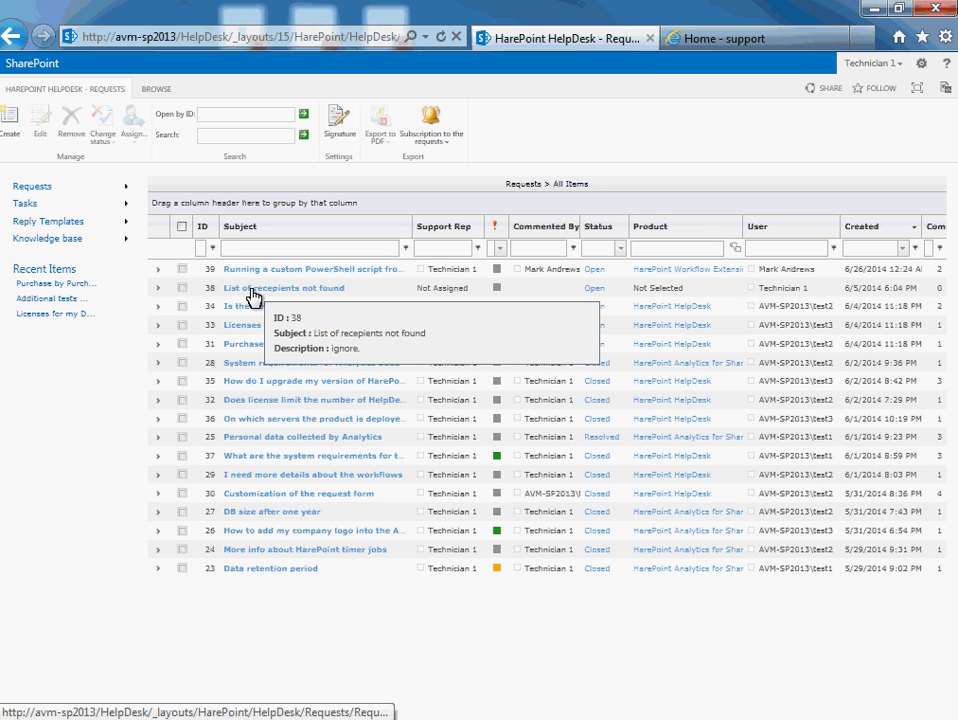
left_click(157, 269)
left_click(157, 374)
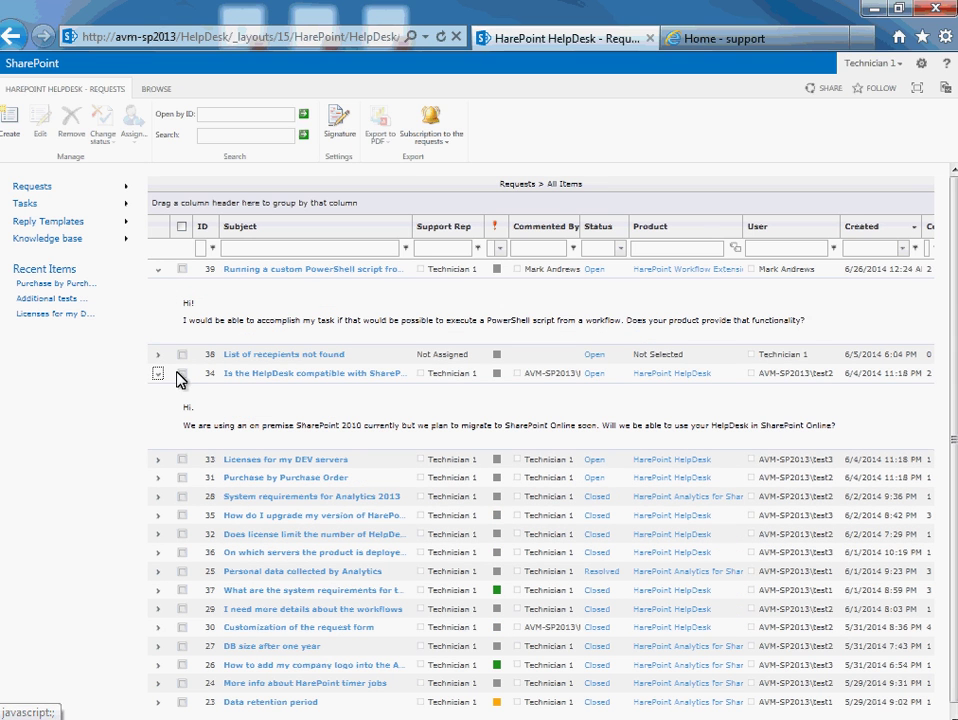
Step: Select requests 38, 34 and 28, view the Assign to dialog for them and cancel it without assigning anyone
left_click(182, 373)
left_click(183, 354)
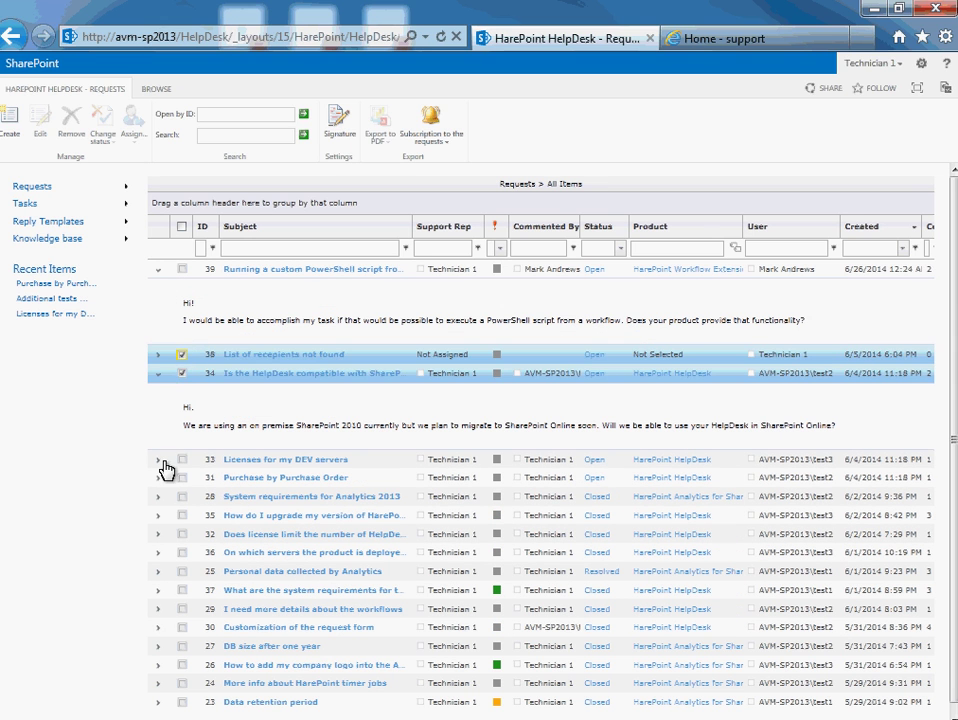
left_click(182, 496)
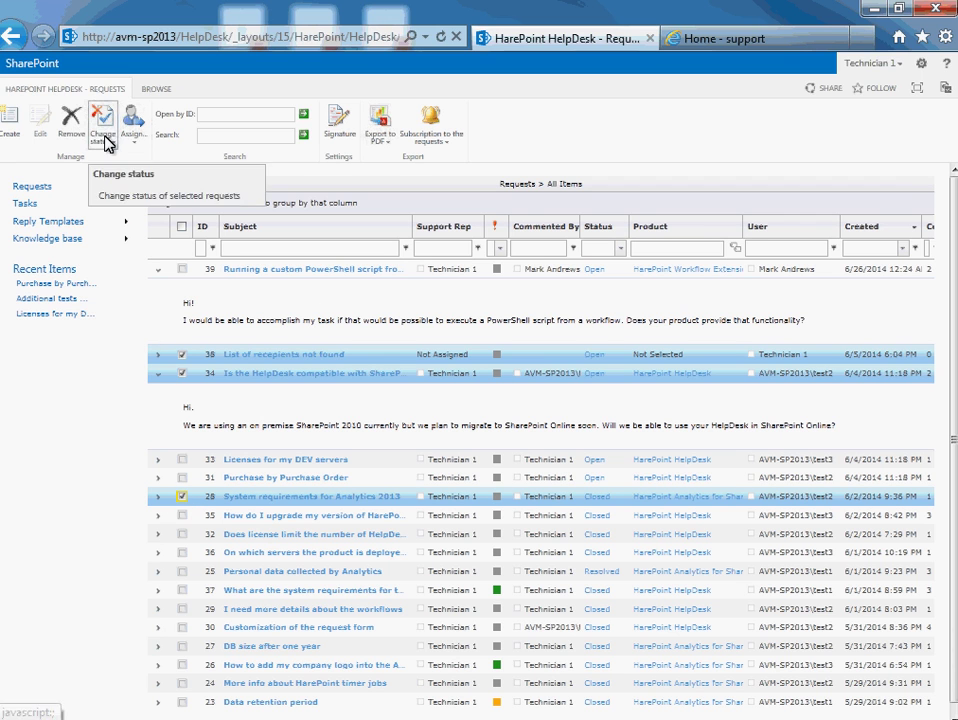
left_click(103, 137)
left_click(130, 135)
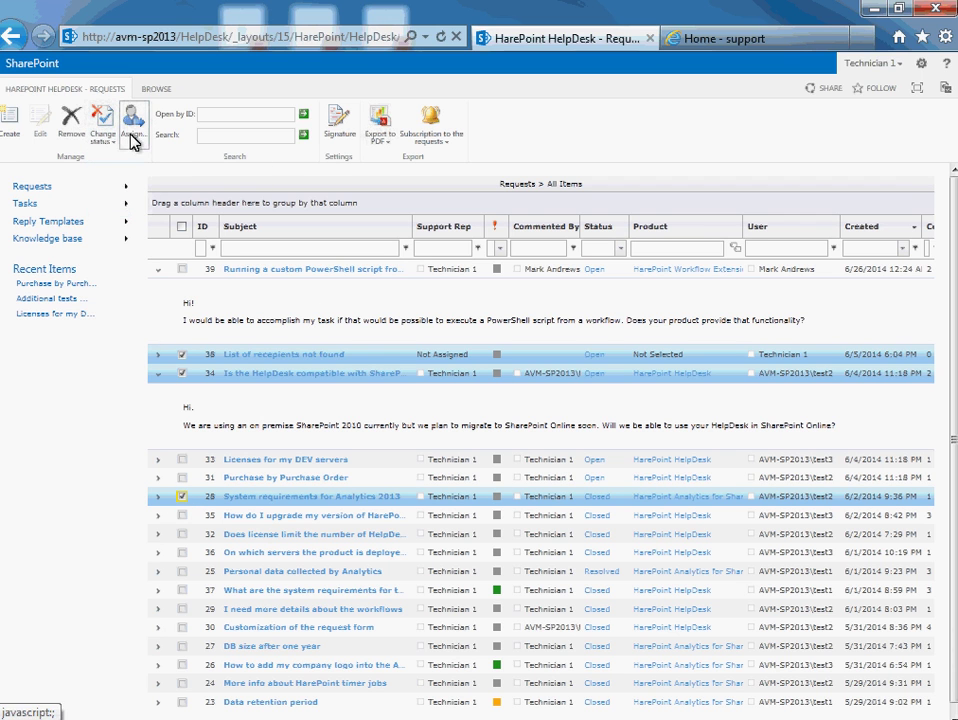
left_click(130, 133)
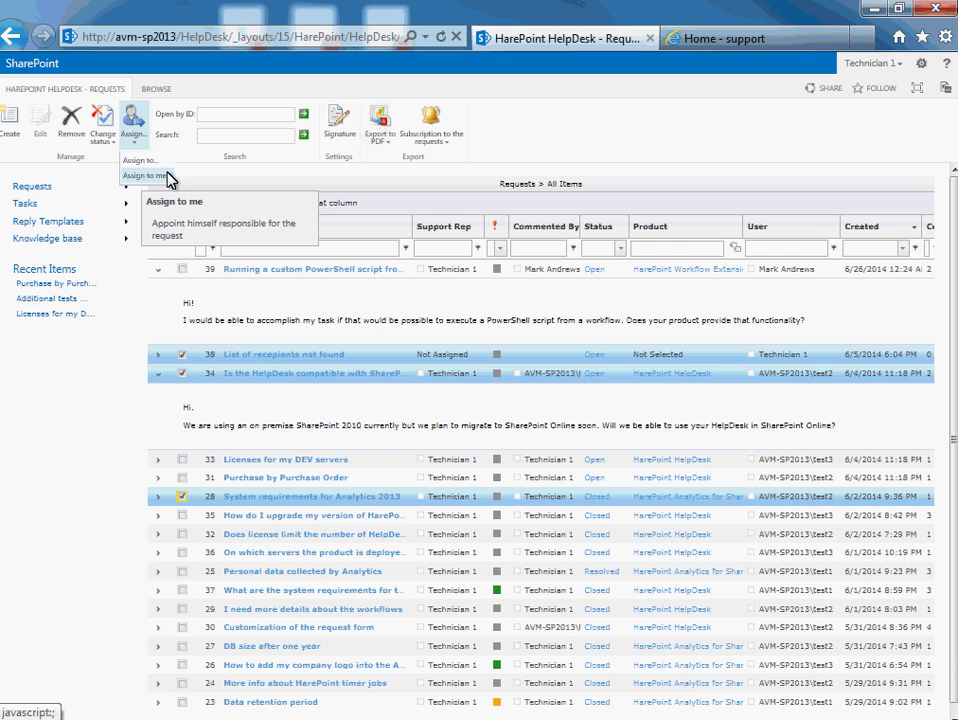
left_click(158, 162)
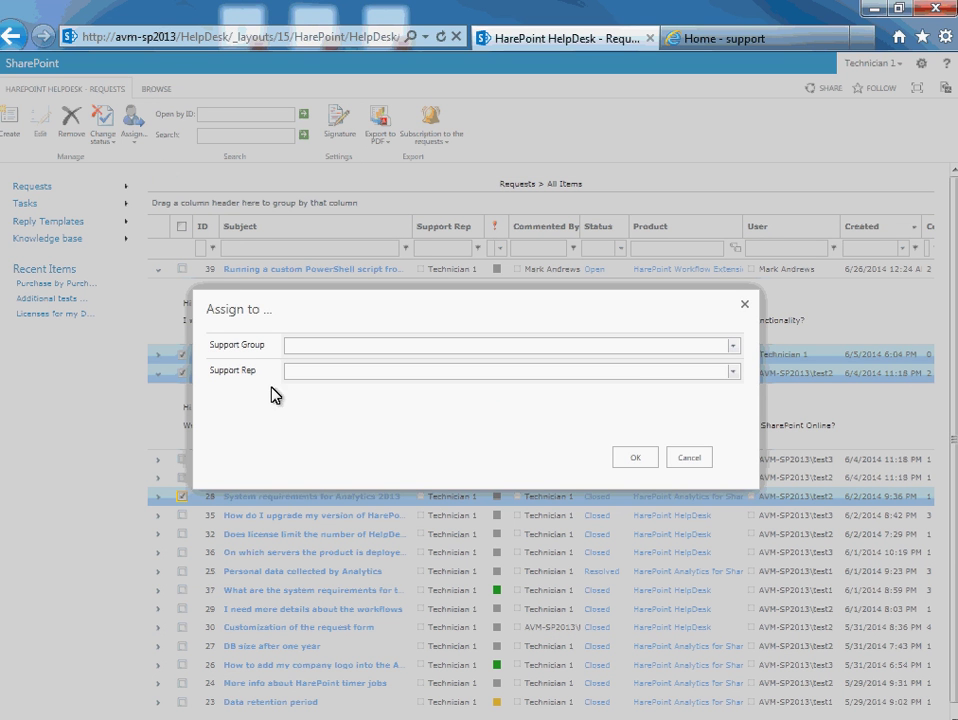
left_click(688, 458)
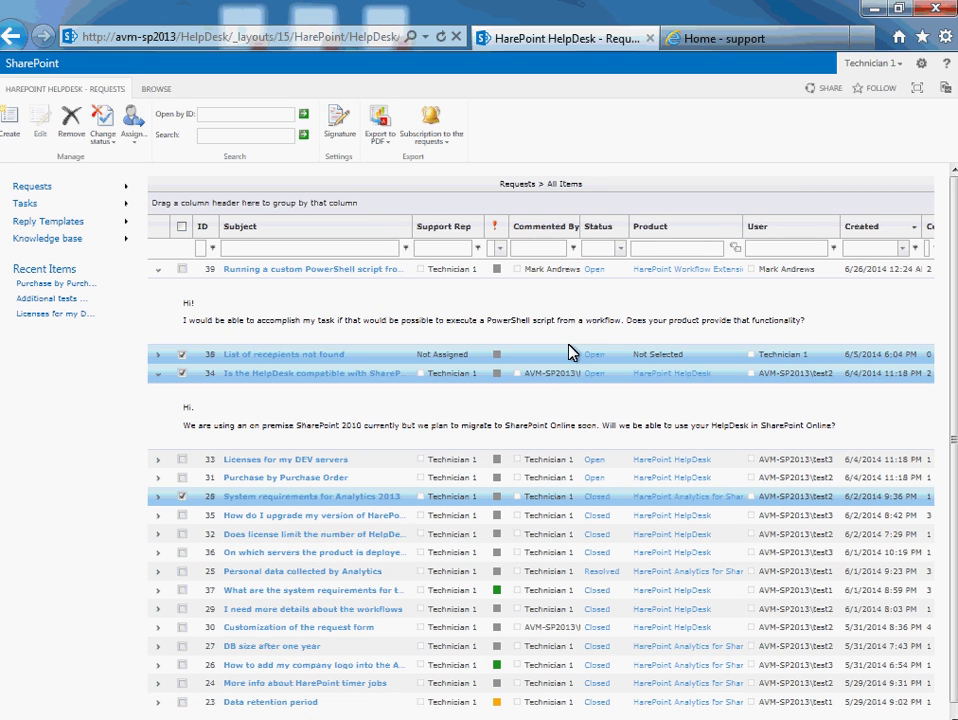
Step: Group the request list by Product and by Commented By, with the HarePoint Analytics for SharePoint 2010 group expanded
left_click_drag(670, 228, 263, 215)
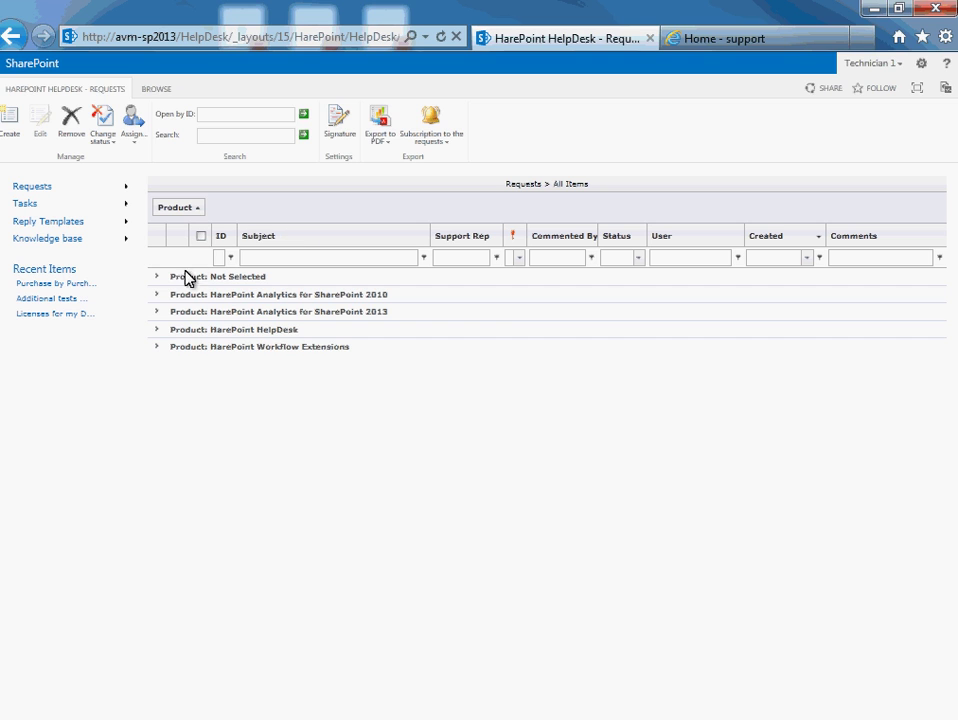
left_click(155, 294)
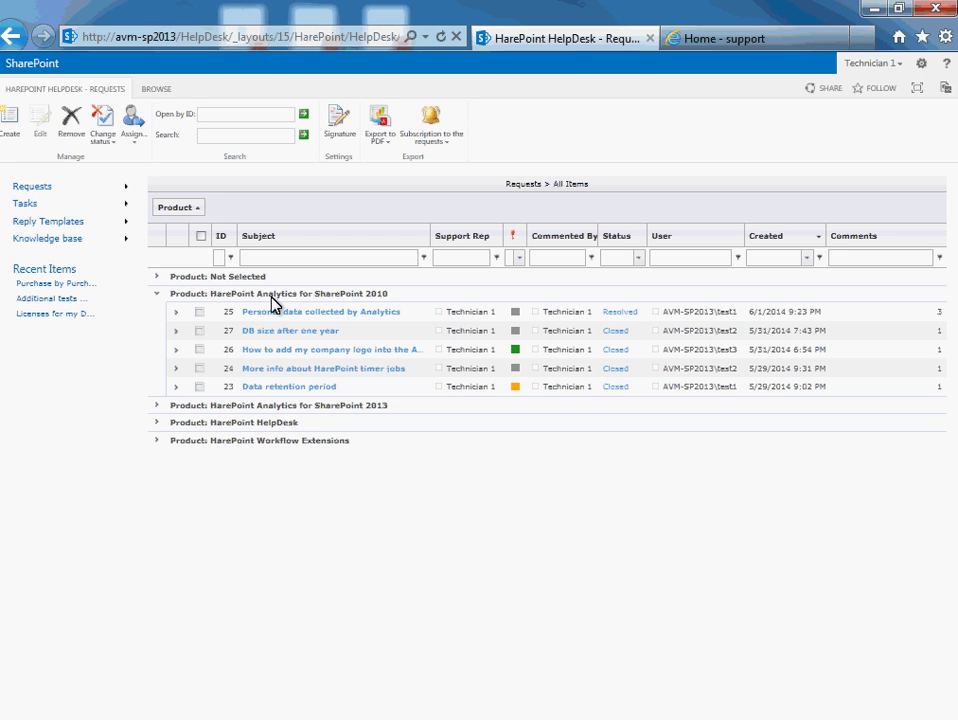
left_click_drag(582, 252, 277, 213)
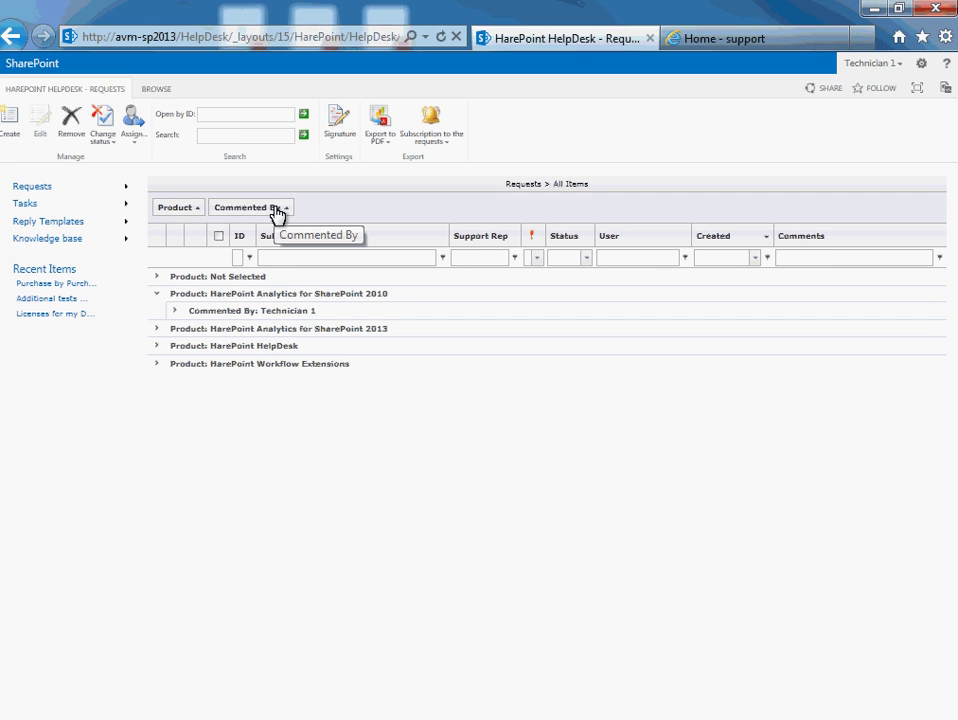
Step: Expand the HarePoint HelpDesk product group and its test user subgroup, and open the request about SharePoint Online compatibility
left_click(158, 346)
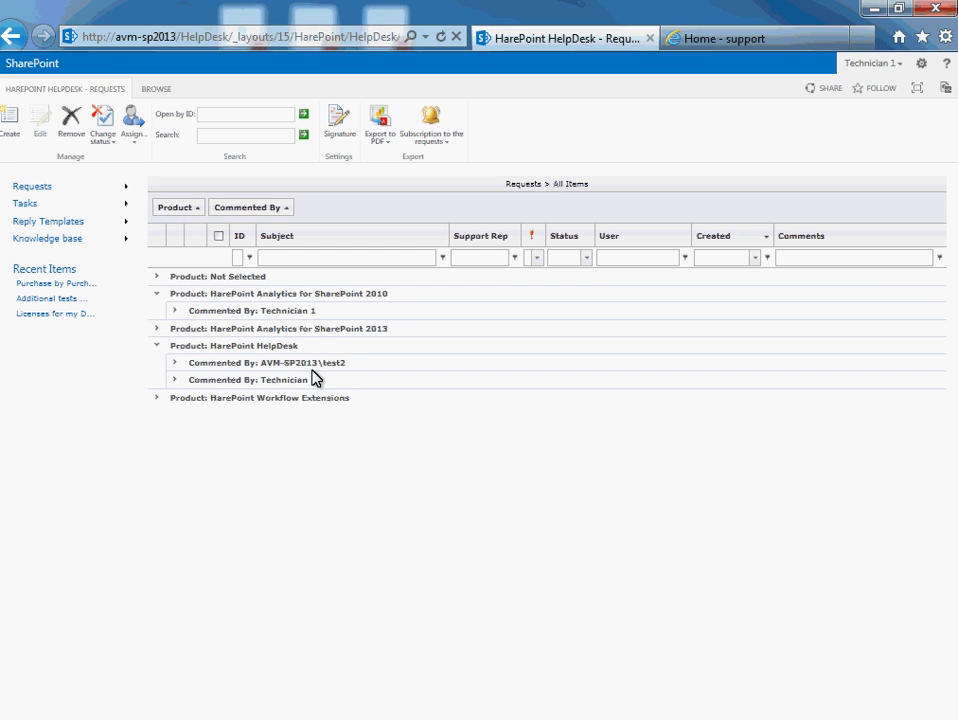
left_click(175, 363)
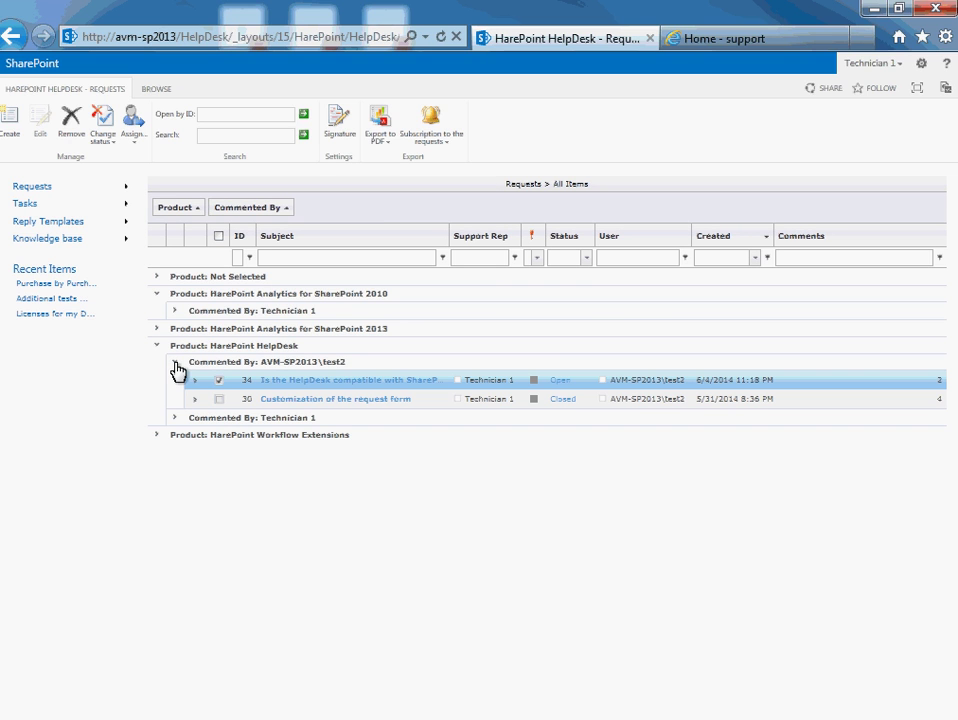
left_click(342, 389)
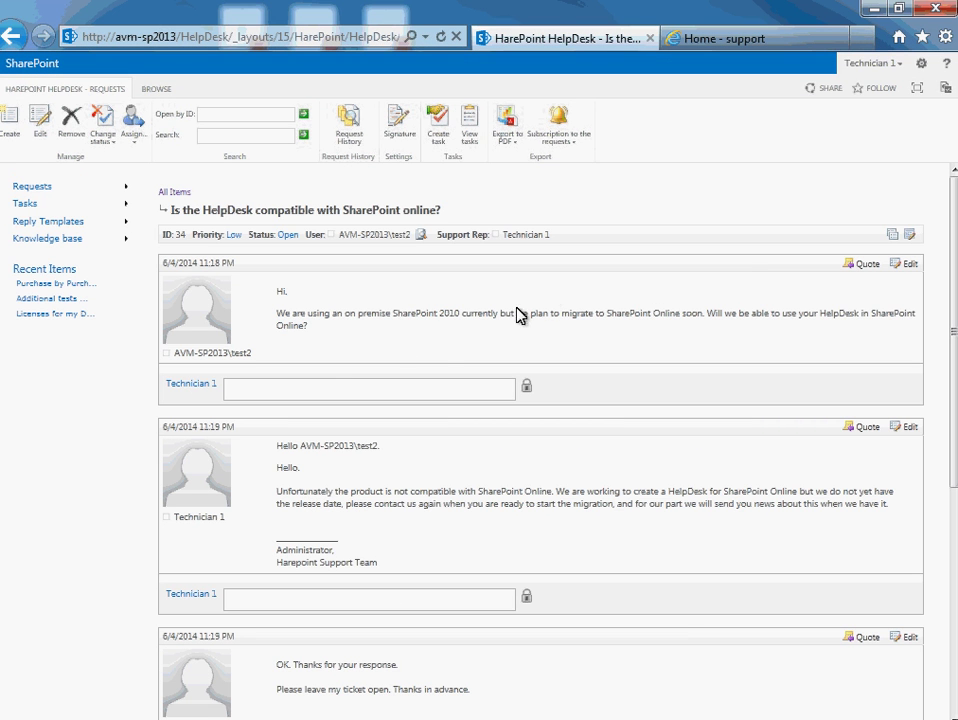
Step: Review the request's full properties and messages, and examine its Request History
left_click(605, 240)
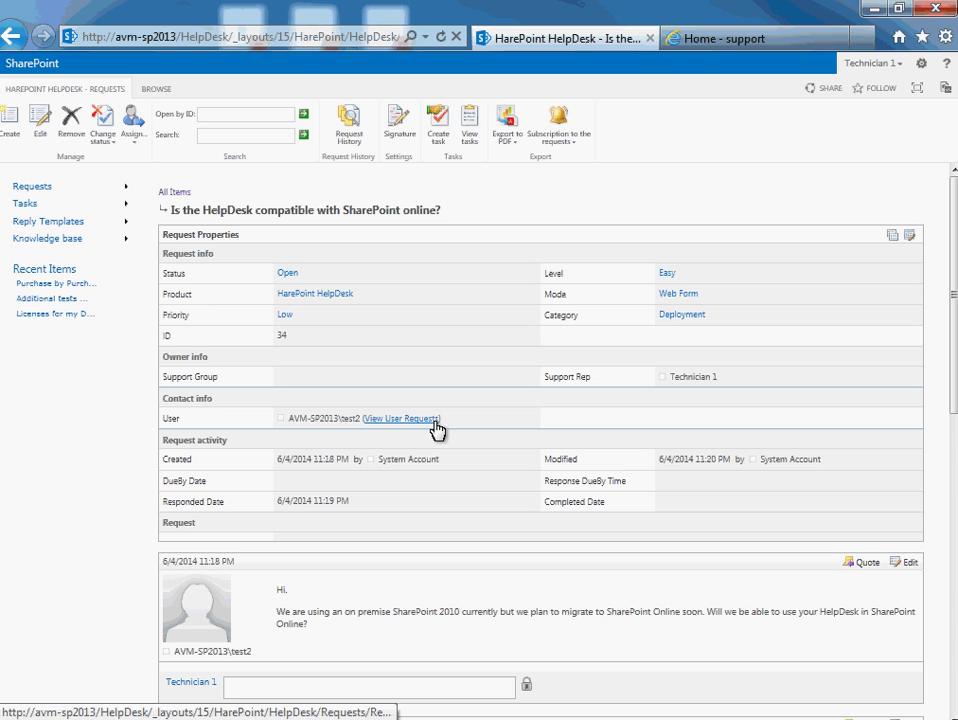
scroll(437, 430, "down", 3)
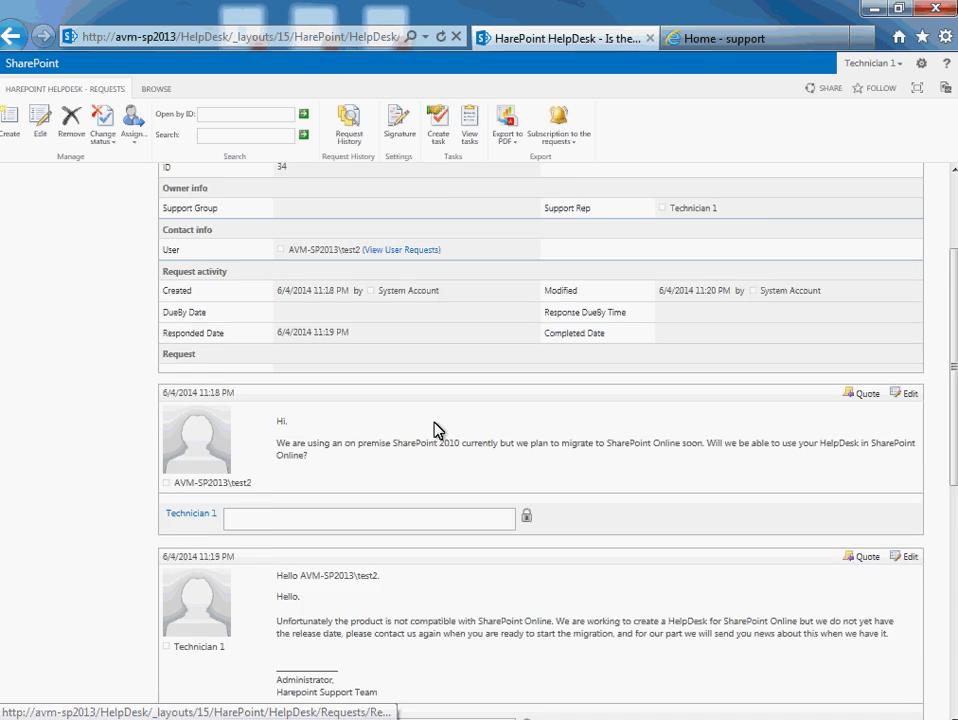
left_click(440, 431)
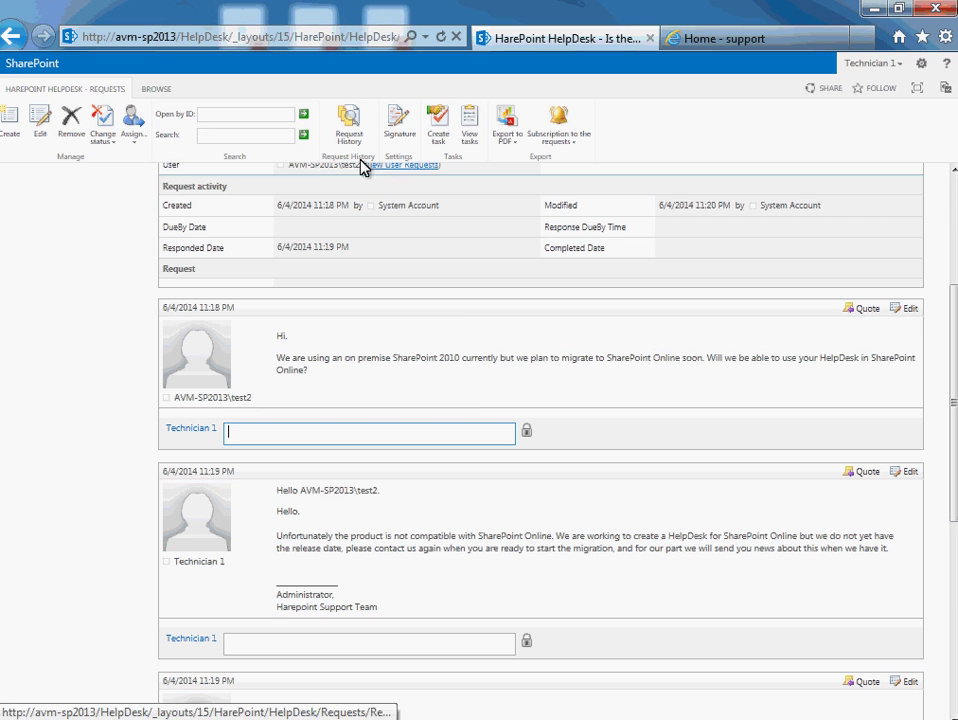
left_click(352, 130)
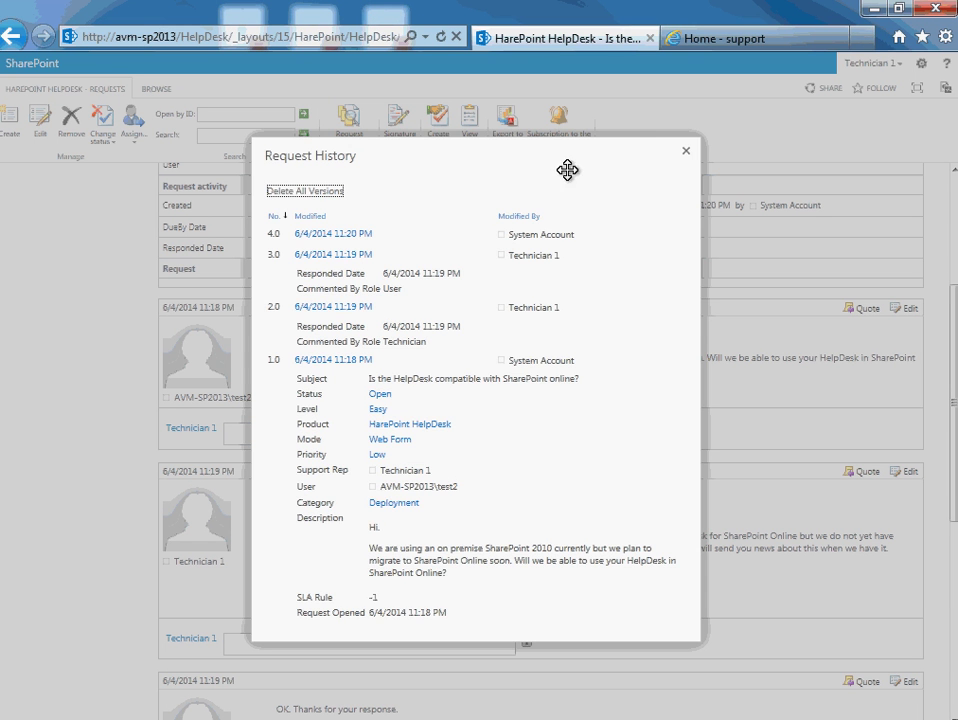
left_click(683, 153)
Step: Insert the "Analytics licensing minimum" quick reply template for HarePoint Analytics for SharePoint 2013 into the reply above the signature
scroll(676, 177, "down", 5)
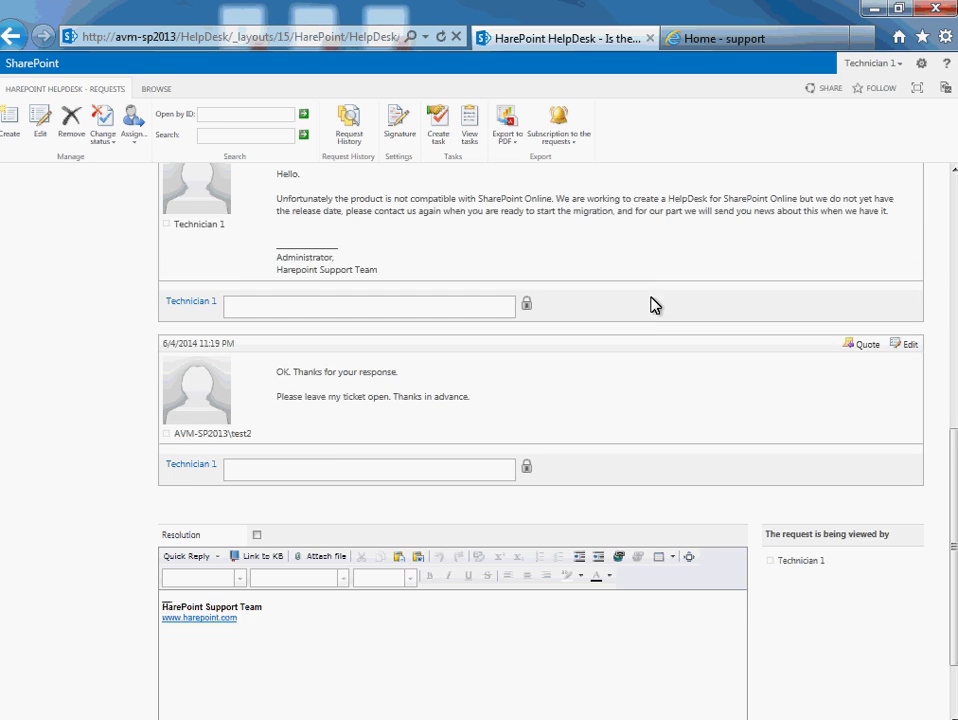
left_click(308, 480)
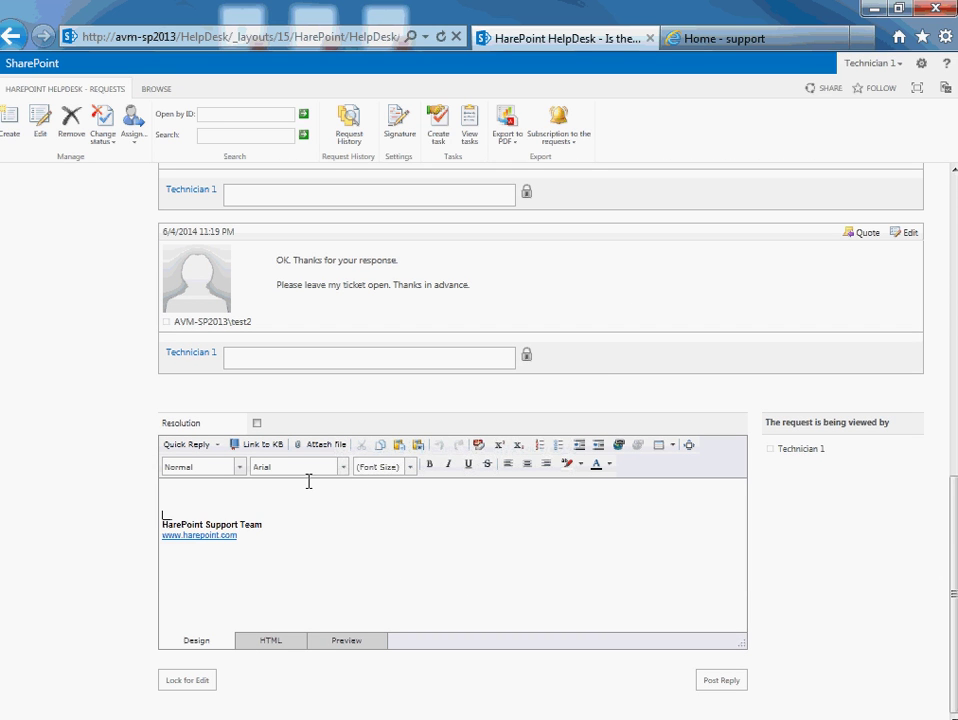
left_click(195, 458)
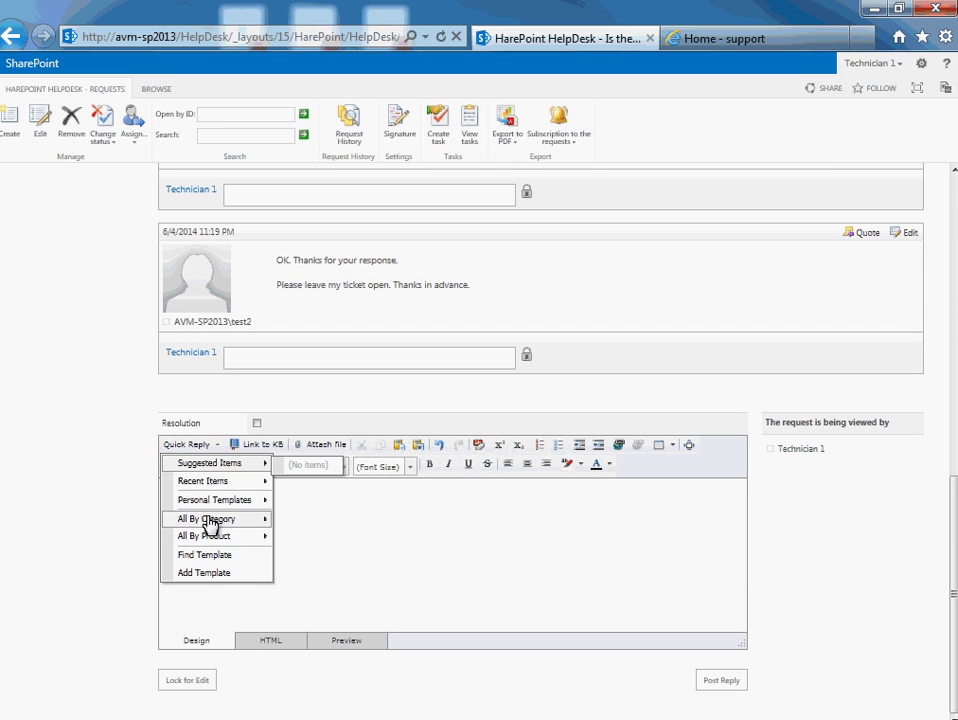
mouse_move(212, 522)
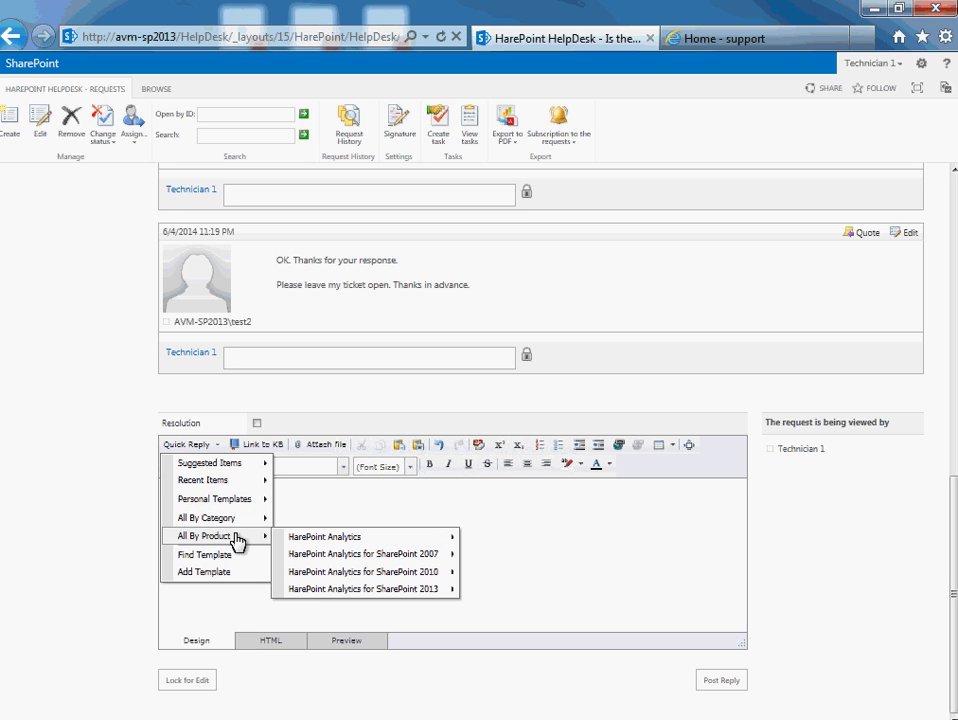
mouse_move(396, 590)
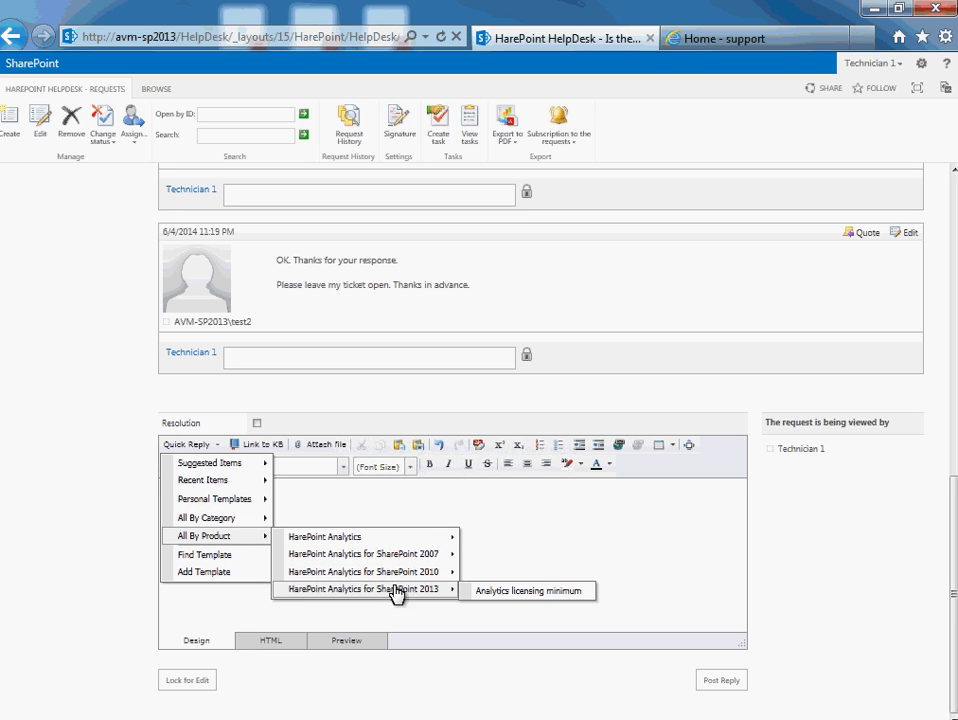
left_click(491, 597)
left_click_drag(323, 535, 162, 526)
Step: Look through the knowledge base articles available for linking in the reply, and close the list without linking any
left_click(207, 505)
left_click(259, 445)
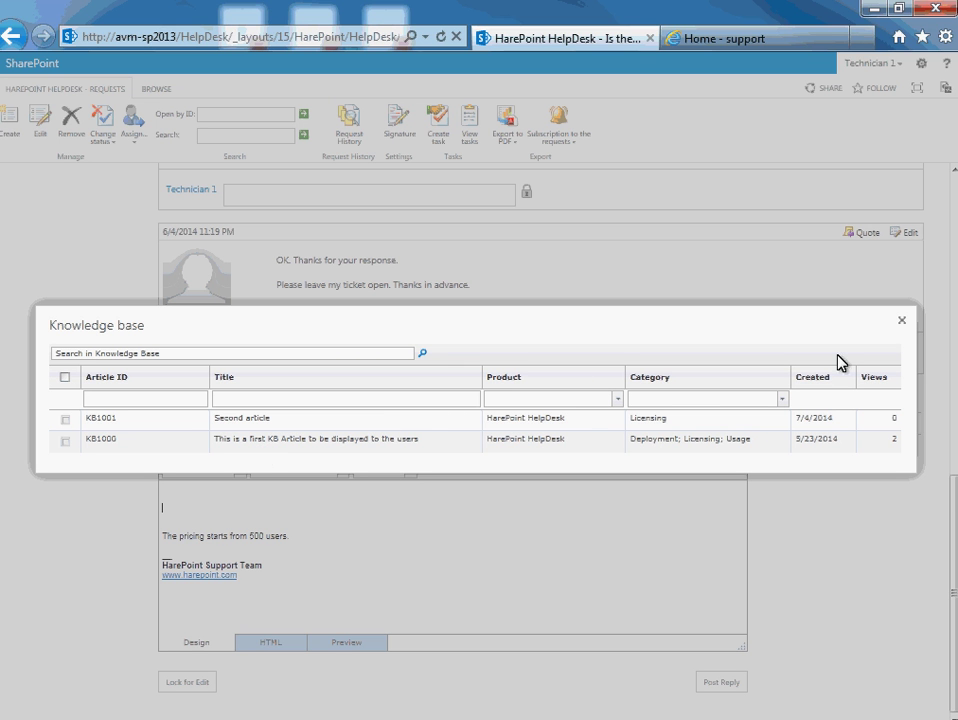
left_click(903, 321)
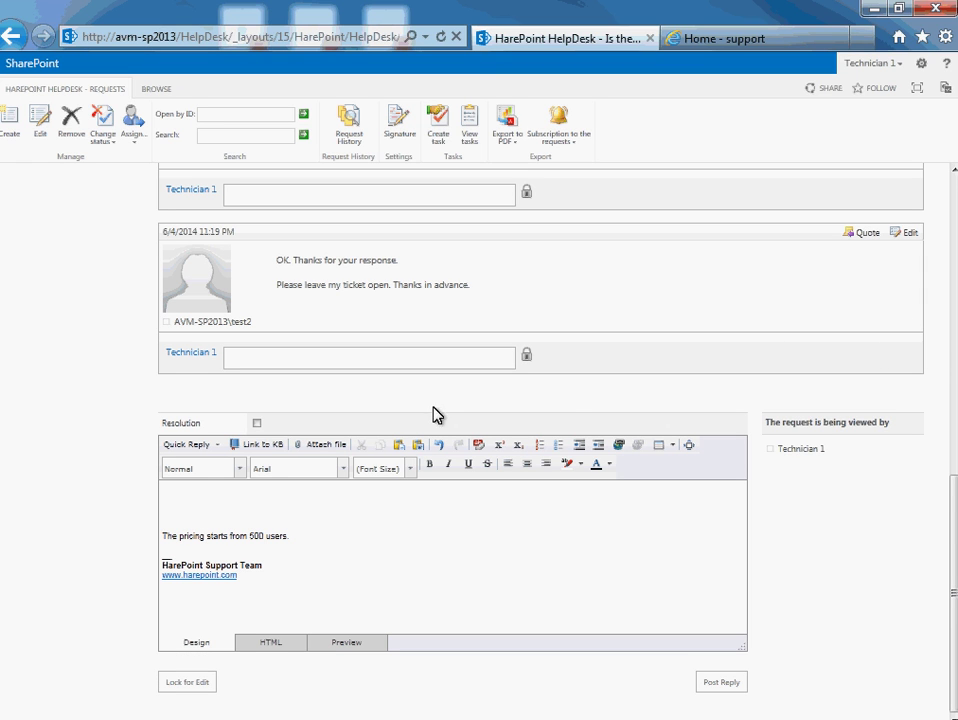
Step: Lock the request against replies from other technicians, and release the lock again
left_click(256, 423)
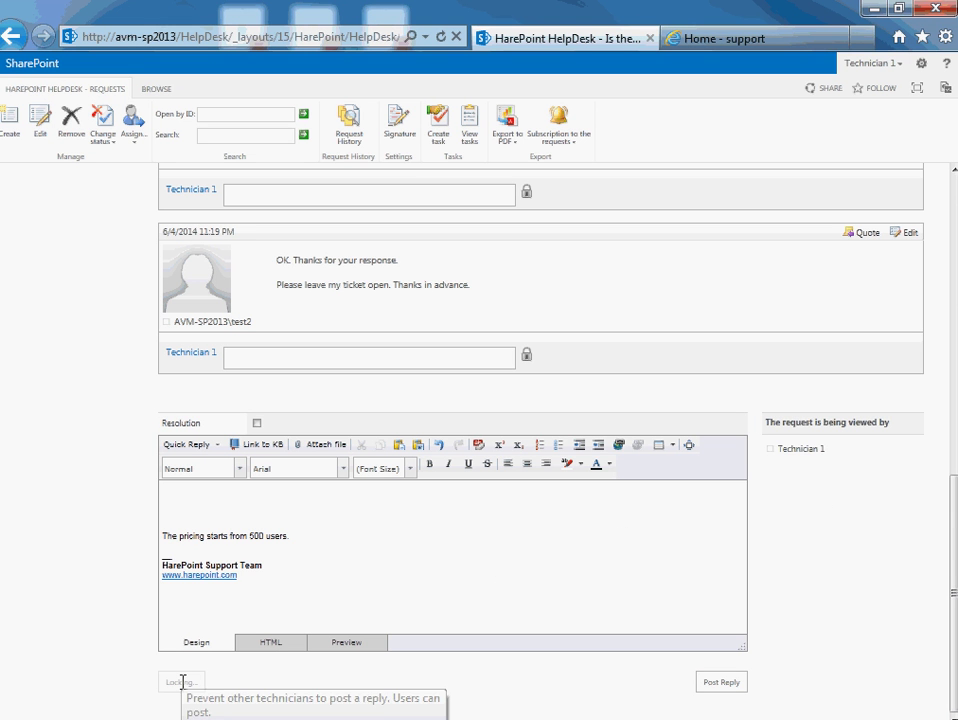
left_click(182, 681)
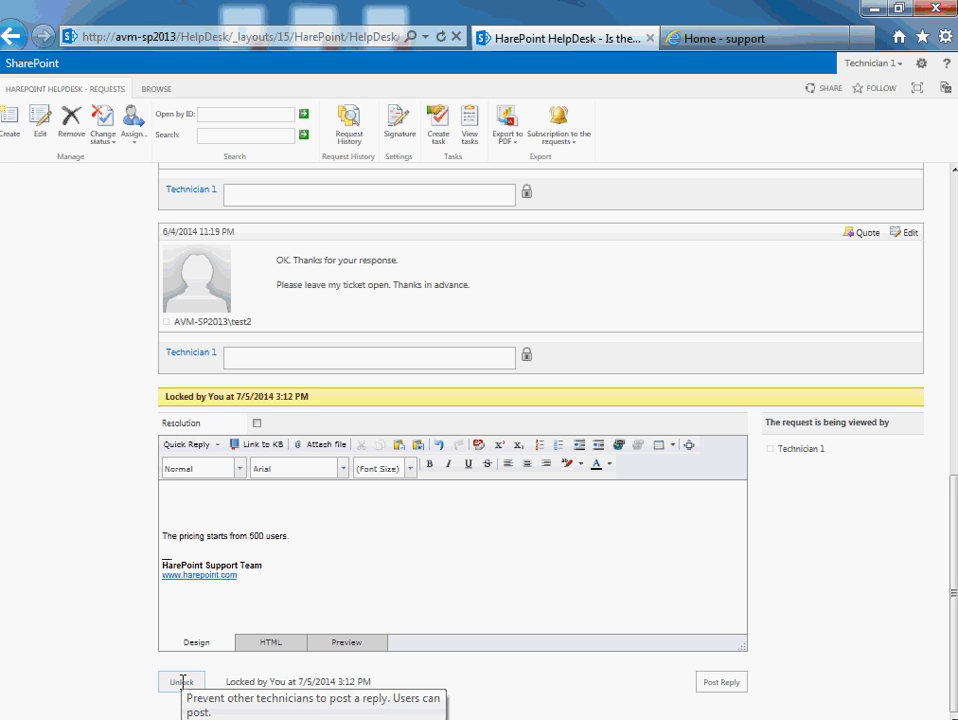
left_click(182, 681)
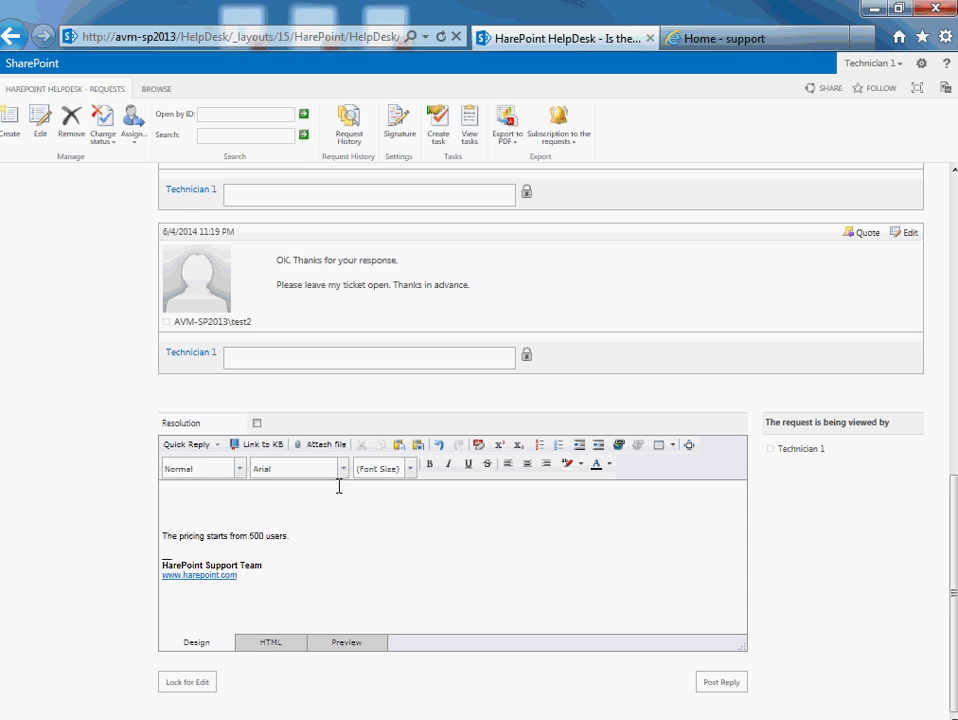
Step: Create a task for the request named "Additional tests are required" with the description "please do few additional tests"
left_click(441, 127)
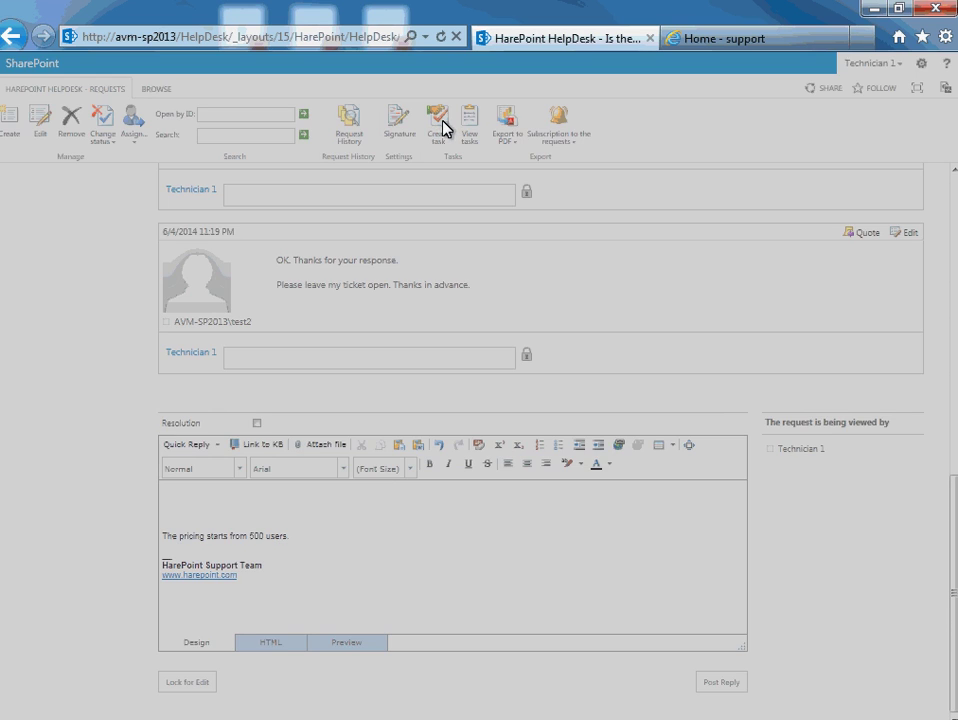
type("Additional tests are required")
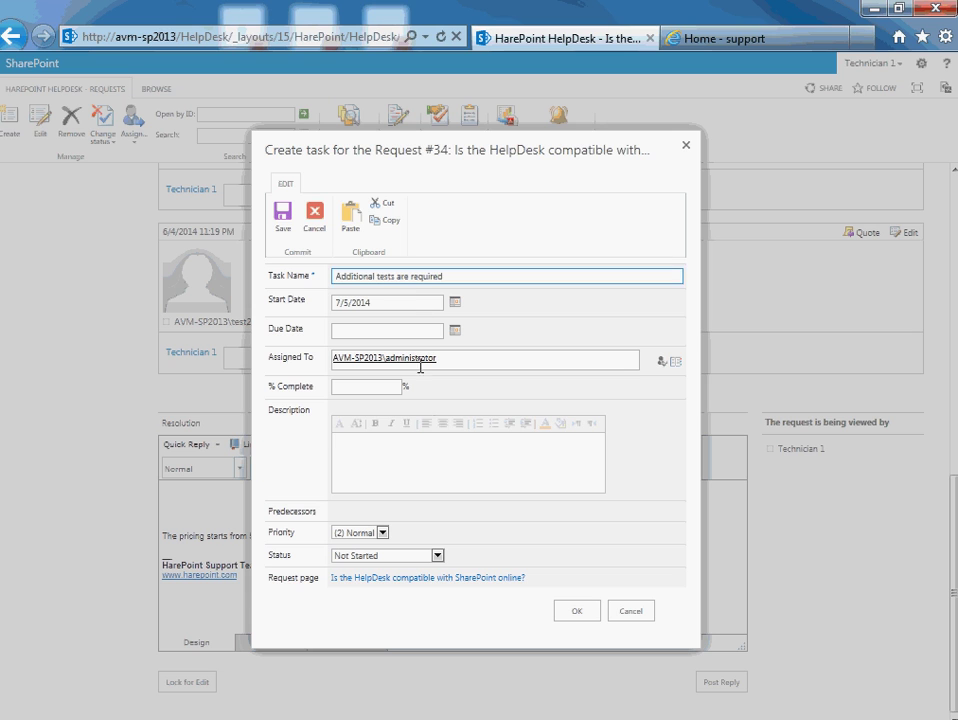
left_click(447, 477)
type("please do f")
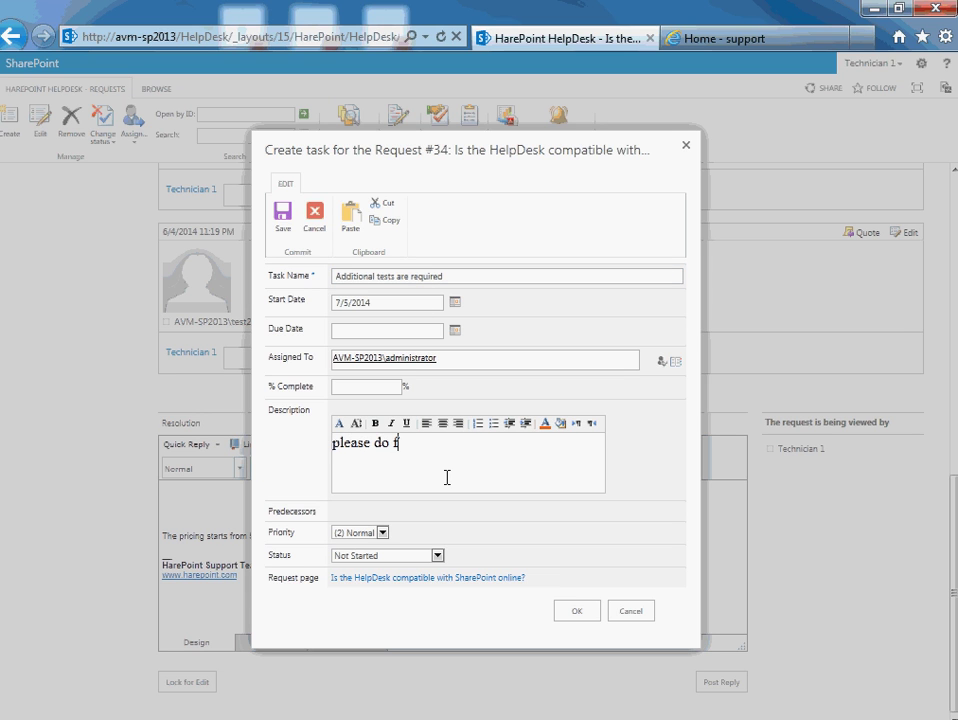
type("ew additional tests")
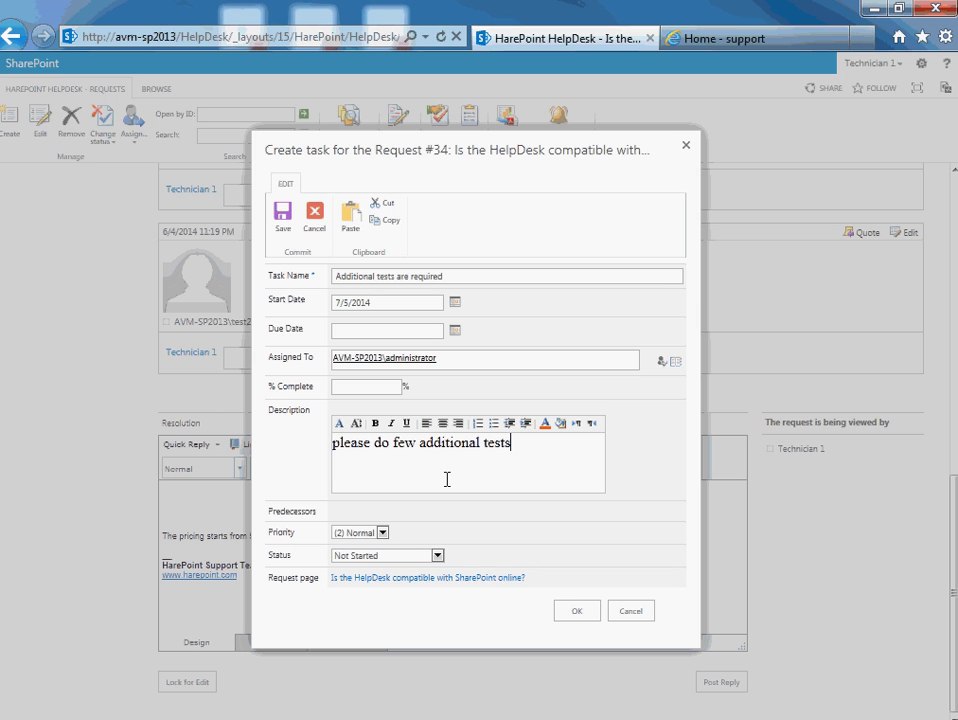
left_click(588, 614)
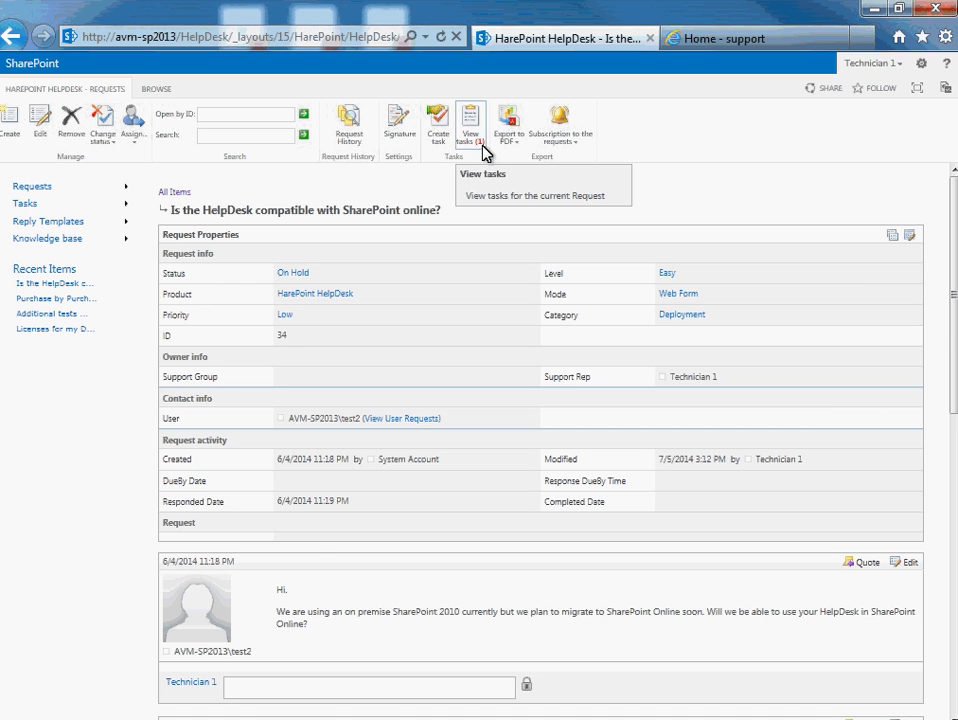
Step: Collapse the request properties, return to the All Items request list, and remove its user and product grouping
left_click(357, 238)
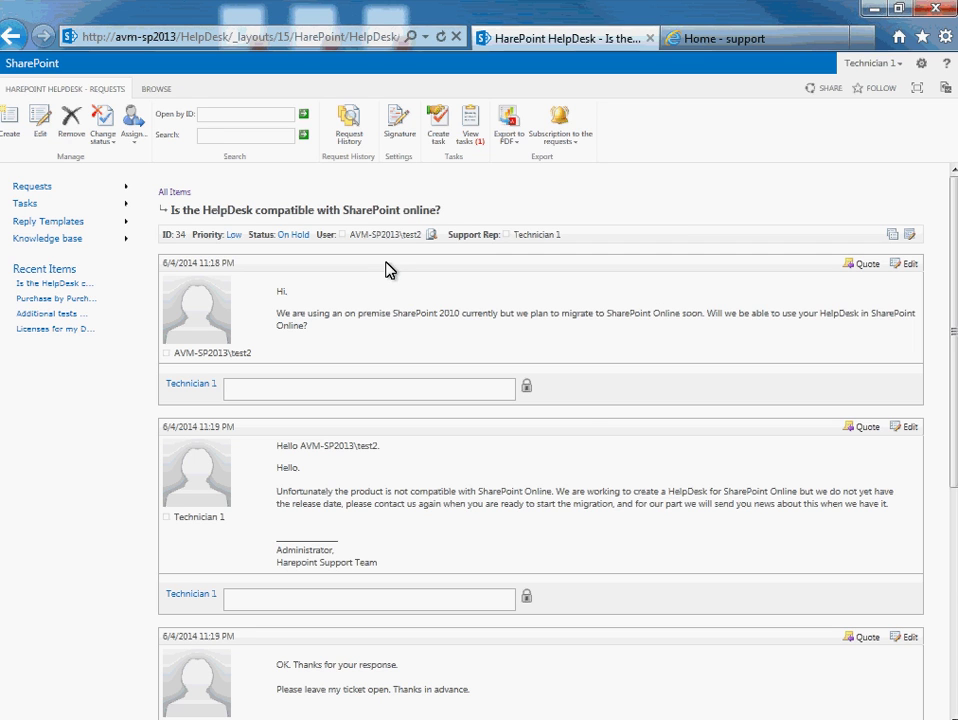
left_click(174, 193)
left_click_drag(257, 214, 450, 242)
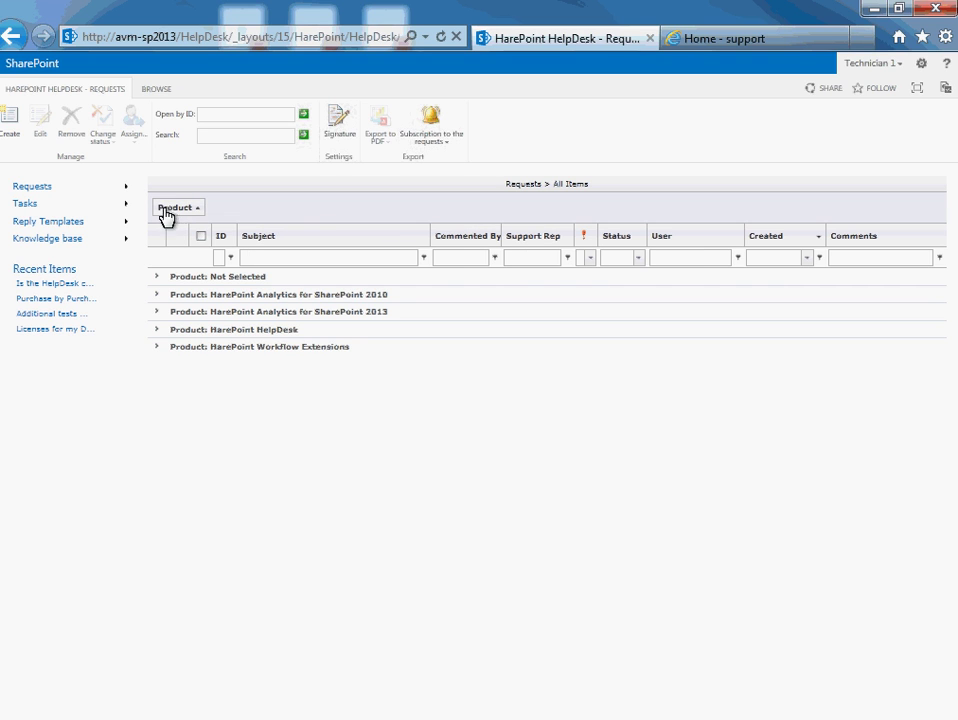
left_click_drag(180, 213, 419, 235)
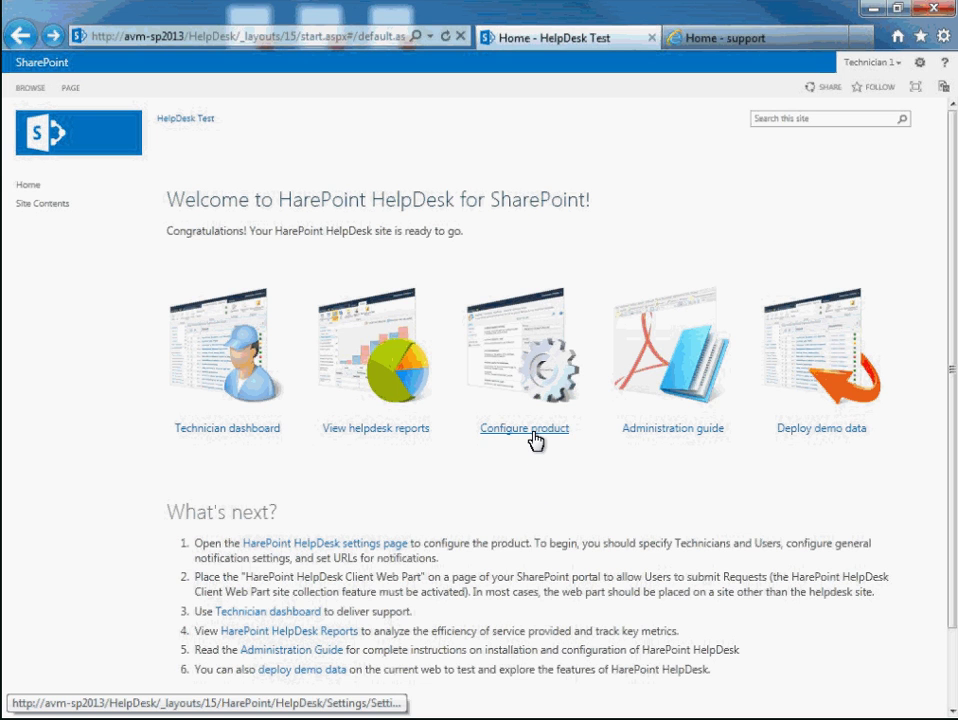
Step: Start a new SLA rule from the product configuration and add a request matching condition on Subject, looking through the available fields
left_click(532, 429)
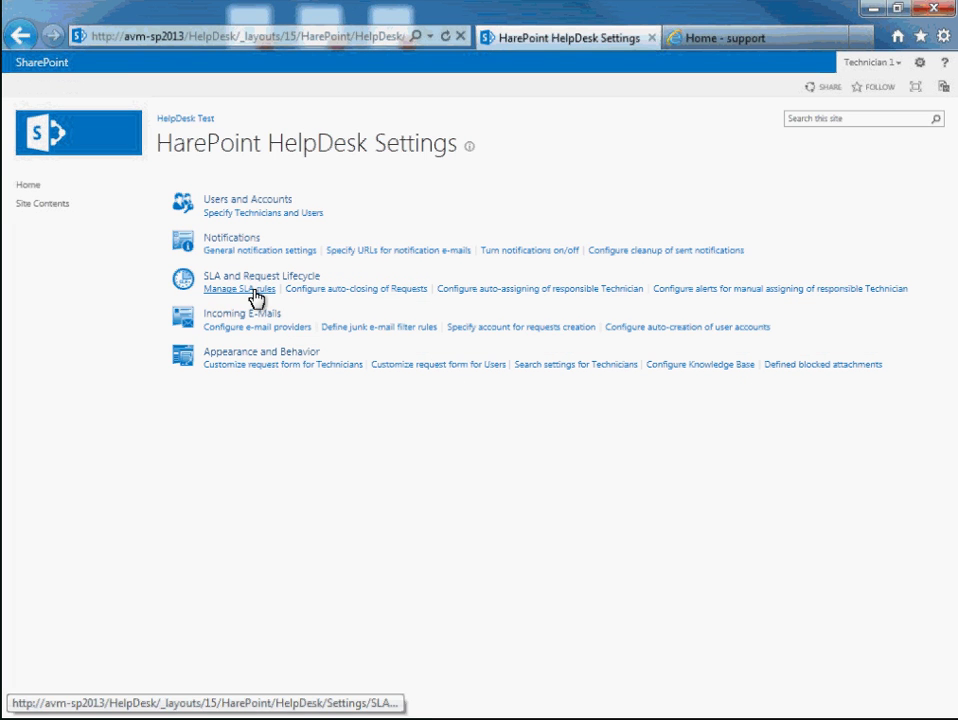
left_click(253, 289)
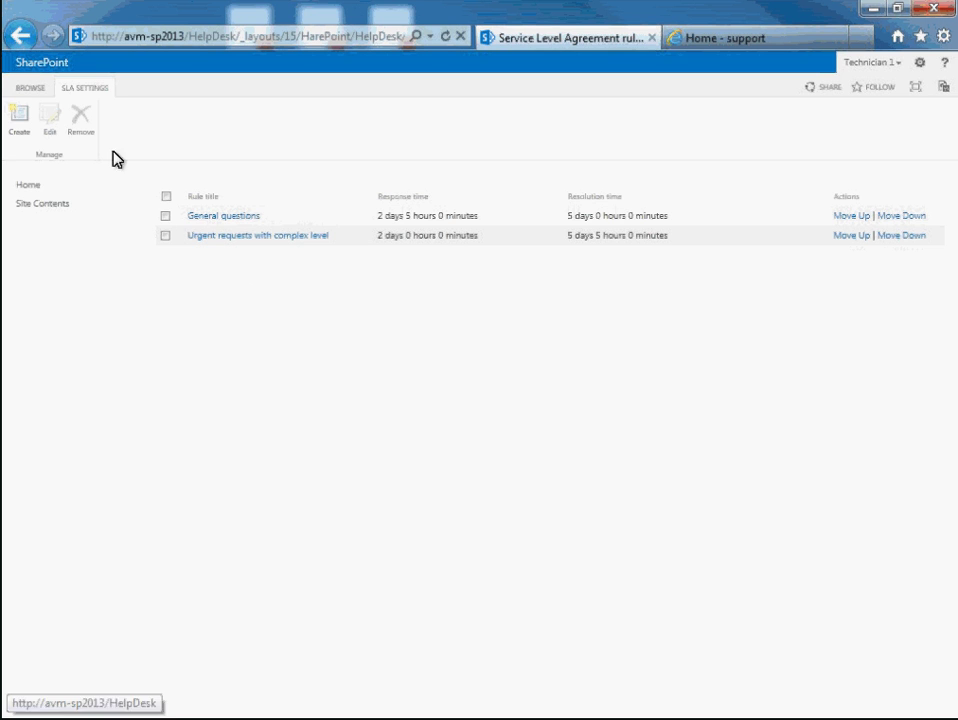
left_click(22, 113)
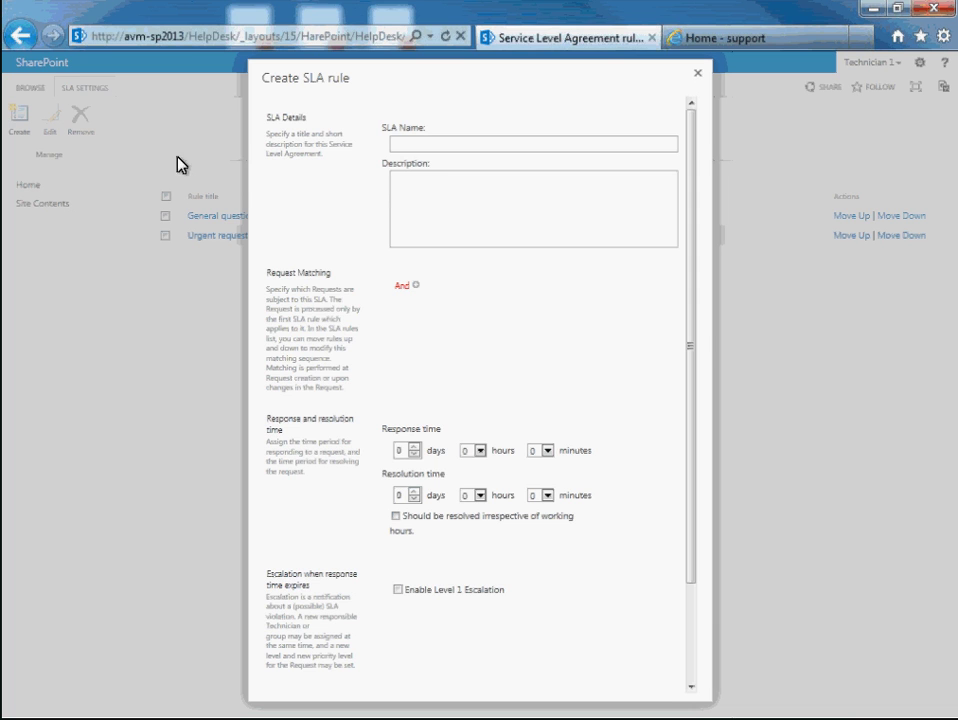
left_click(417, 287)
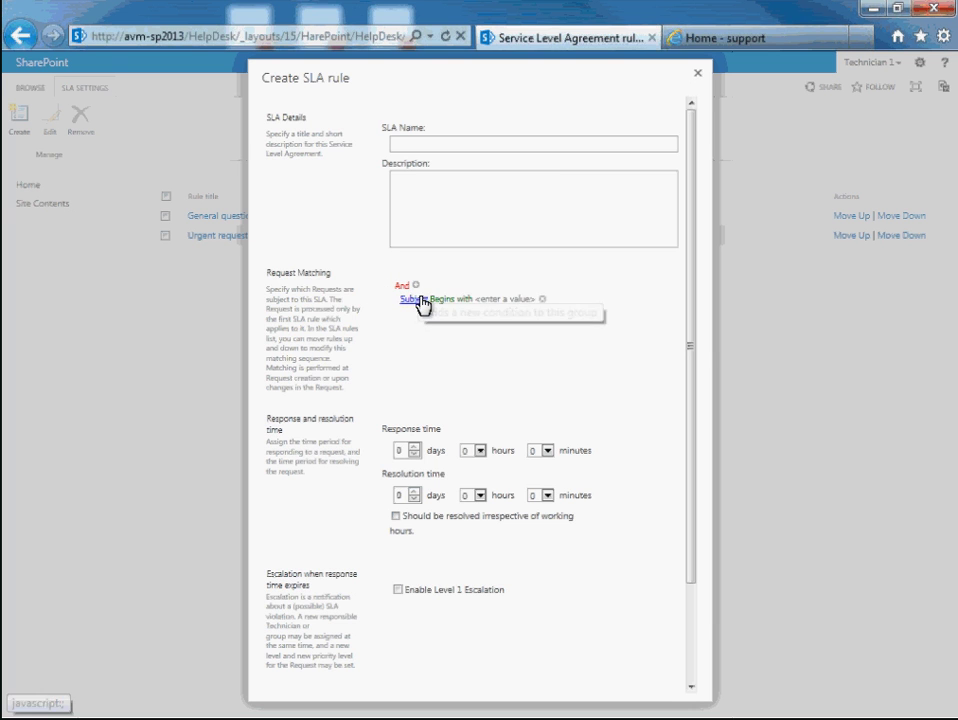
left_click(426, 301)
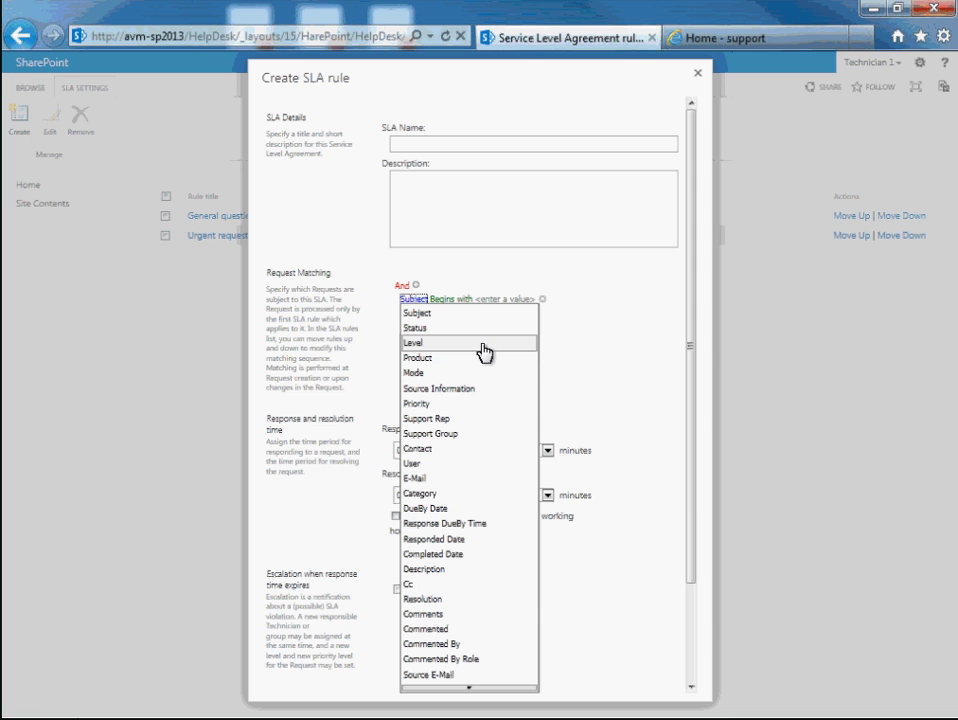
key("Escape")
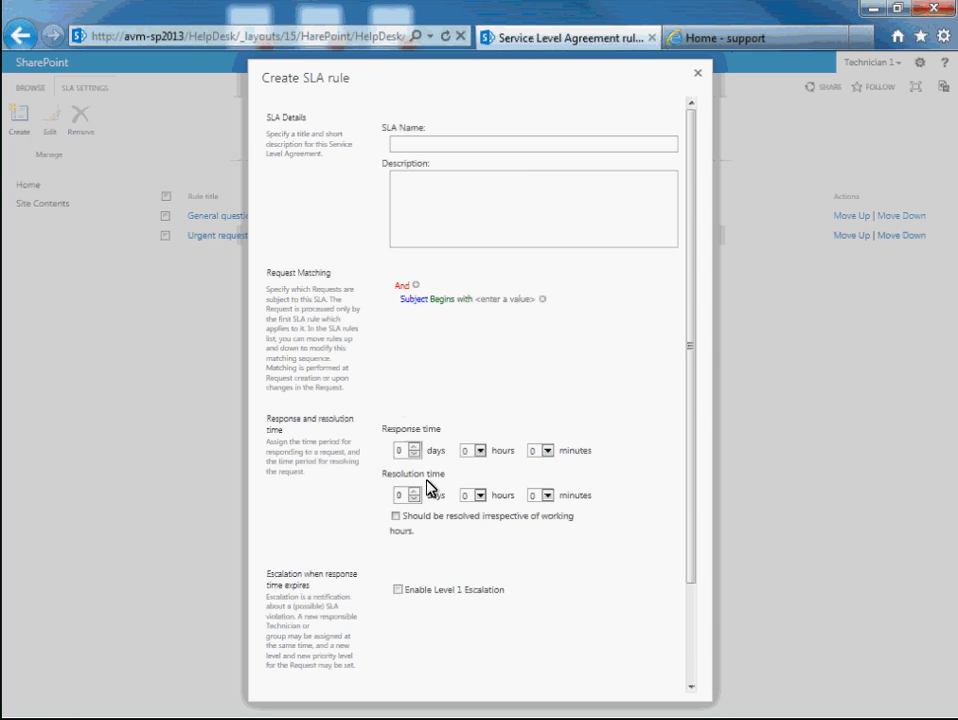
Step: Enable Level 1 Escalation in the SLA rule for both response time and resolution time expiry
scroll(434, 483, "down", 2)
left_click(397, 477)
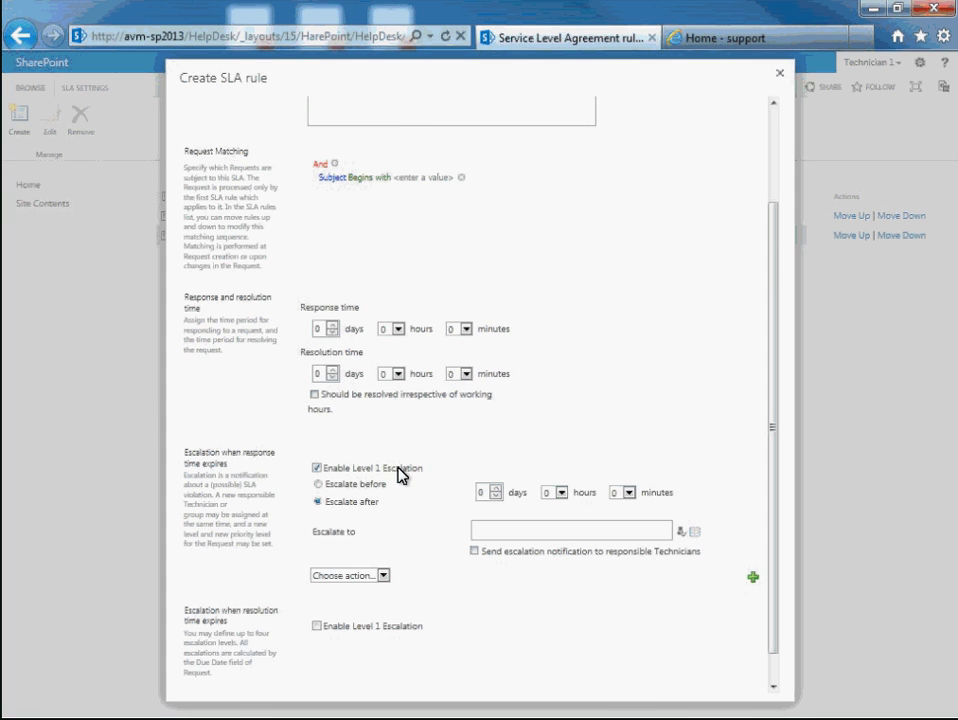
left_click(317, 627)
scroll(318, 630, "down", 2)
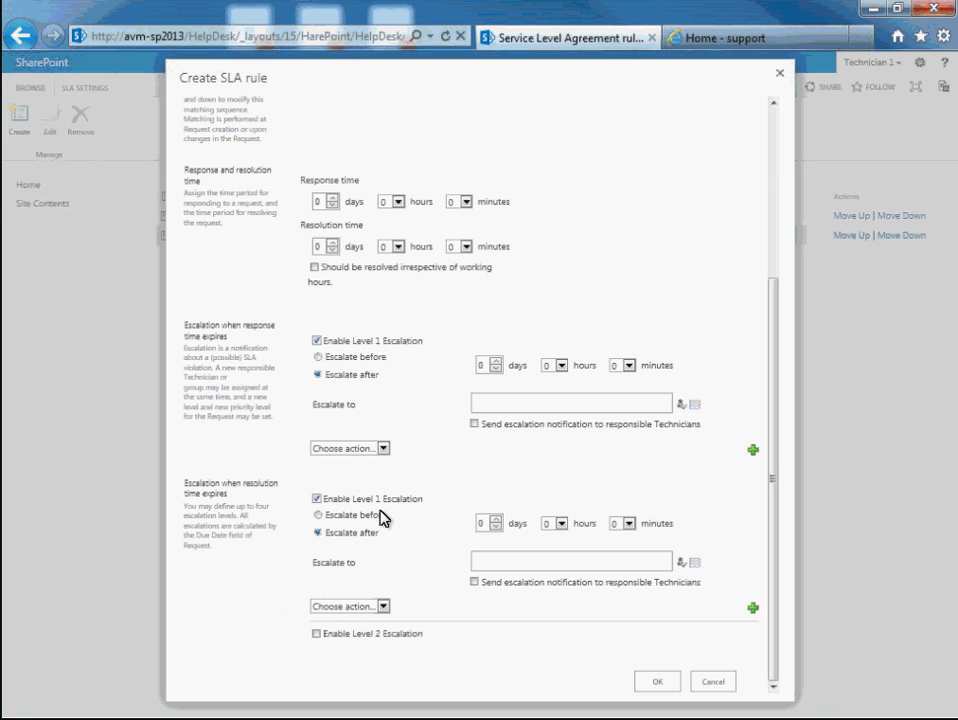
Step: Set the response time escalation to 2 hours before expiry, with escalation notification sent to responsible Technicians
left_click(322, 357)
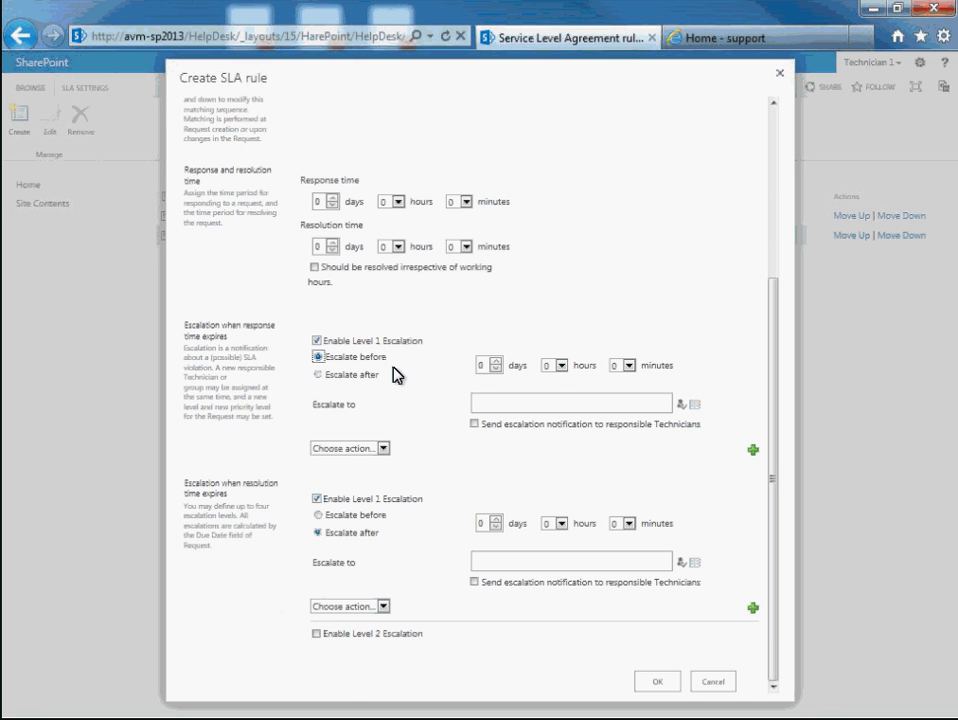
left_click(562, 366)
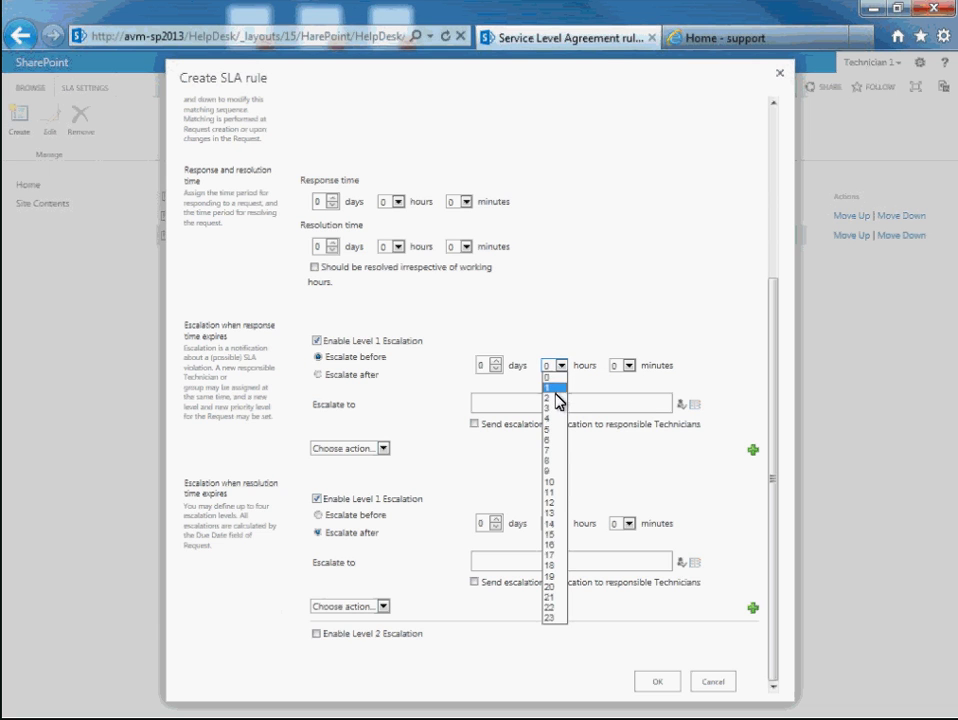
left_click(556, 397)
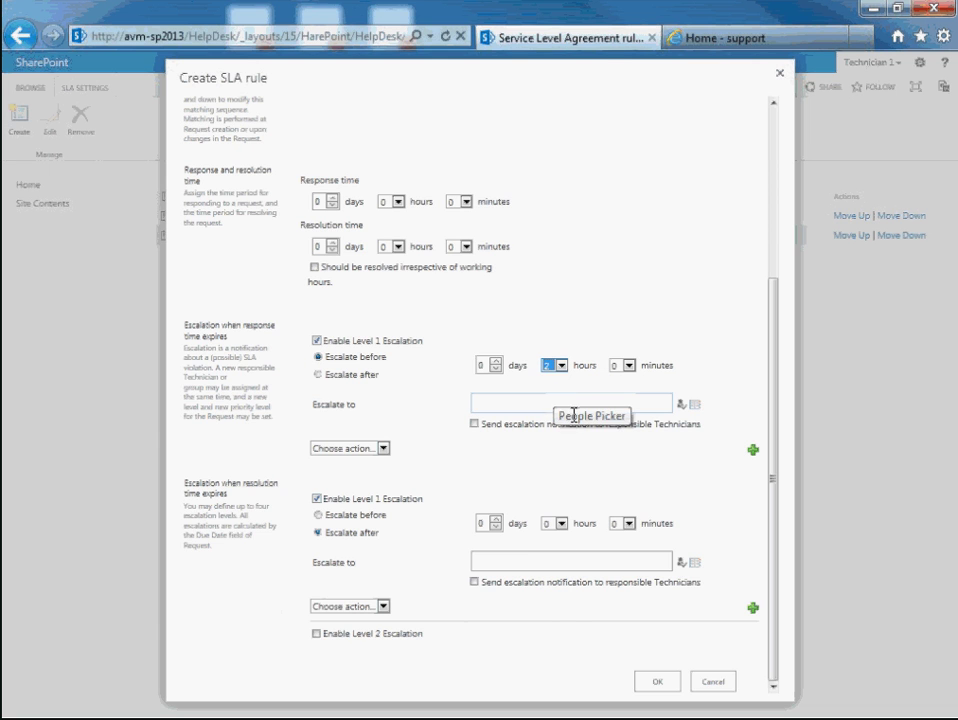
left_click(474, 424)
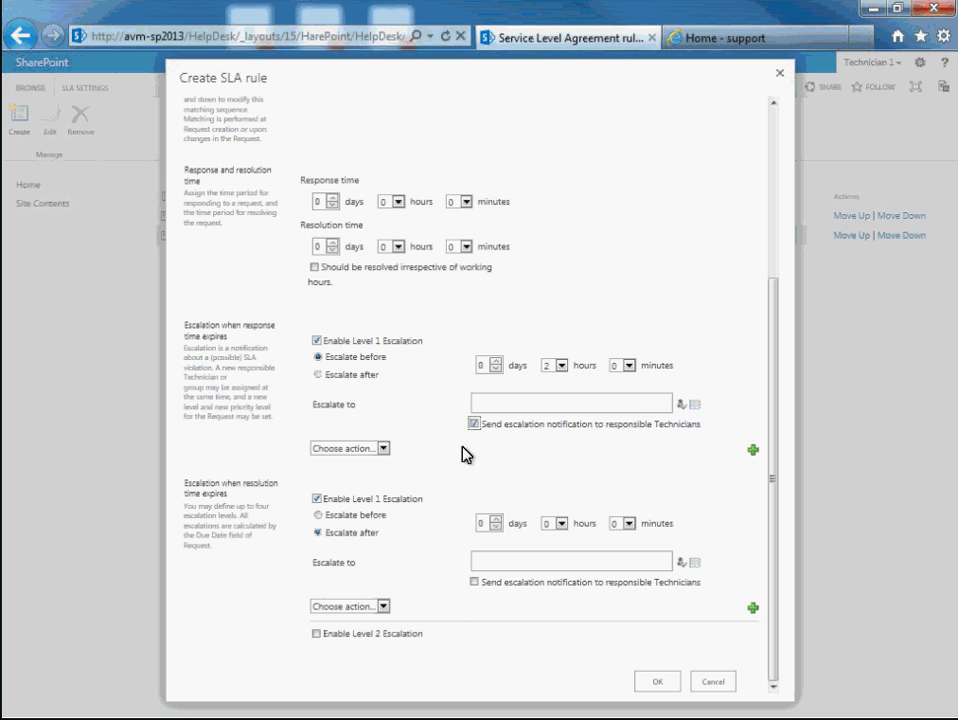
Step: Set the Level 1 resolution time escalation to 5 hours before expiry, with escalation notification sent to responsible Technicians
left_click(319, 515)
left_click(476, 582)
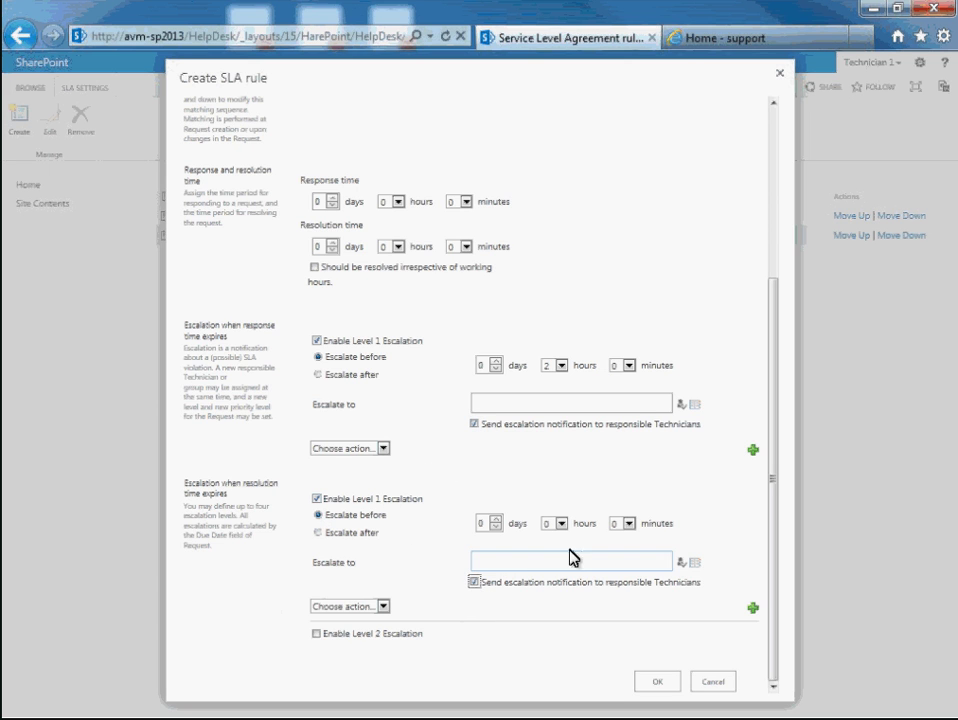
left_click(561, 523)
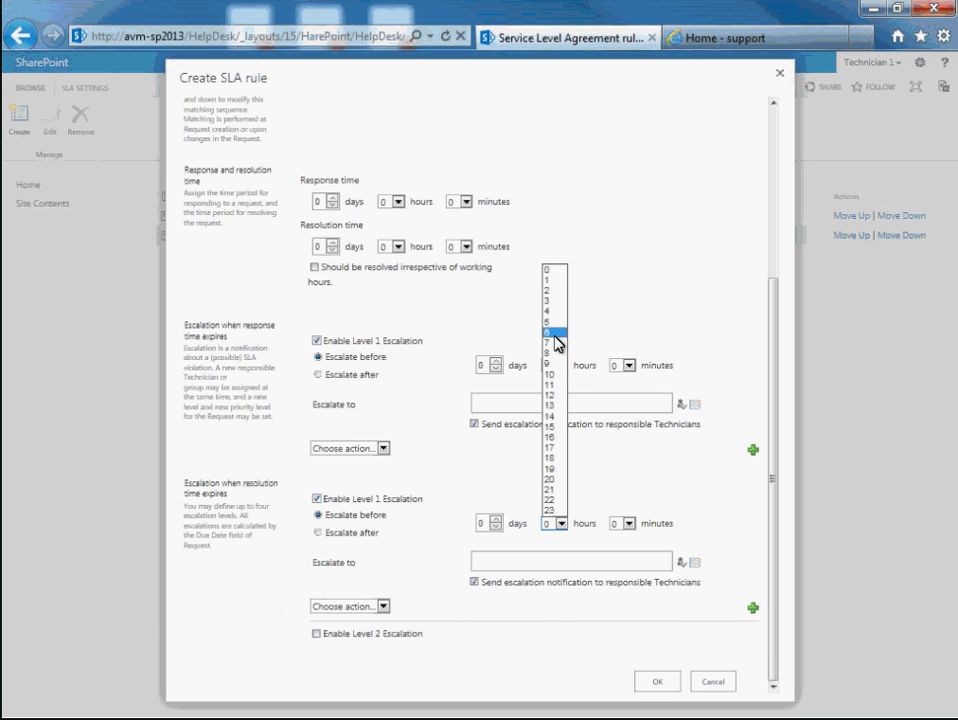
left_click(553, 325)
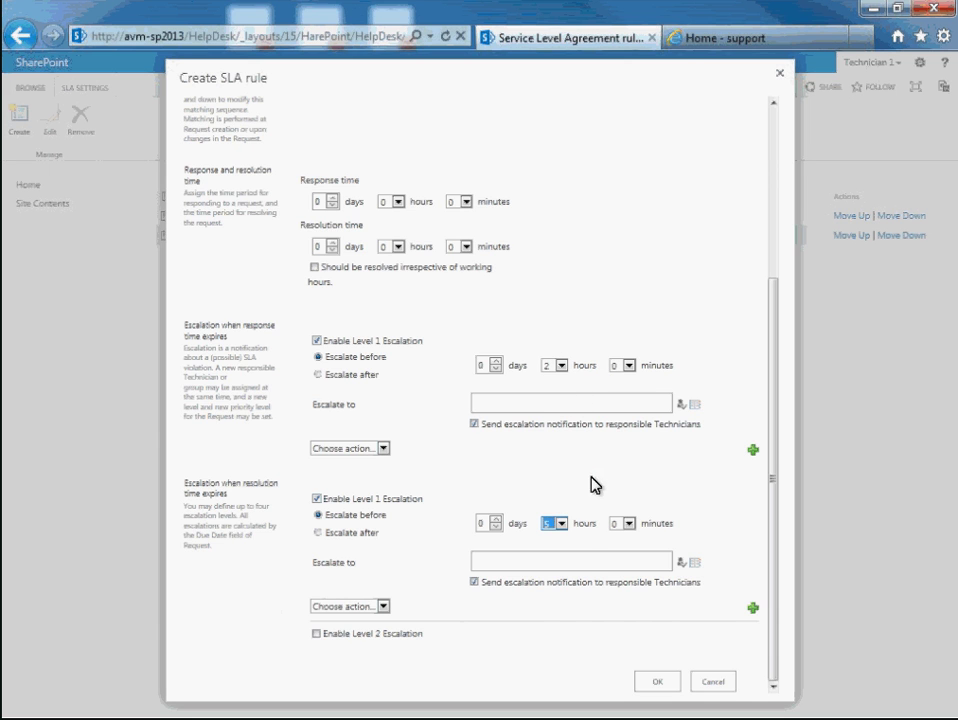
Step: Enable Level 2 Escalation for resolution time expiry, with an action that sets the request priority as High
left_click(317, 634)
left_click(384, 607)
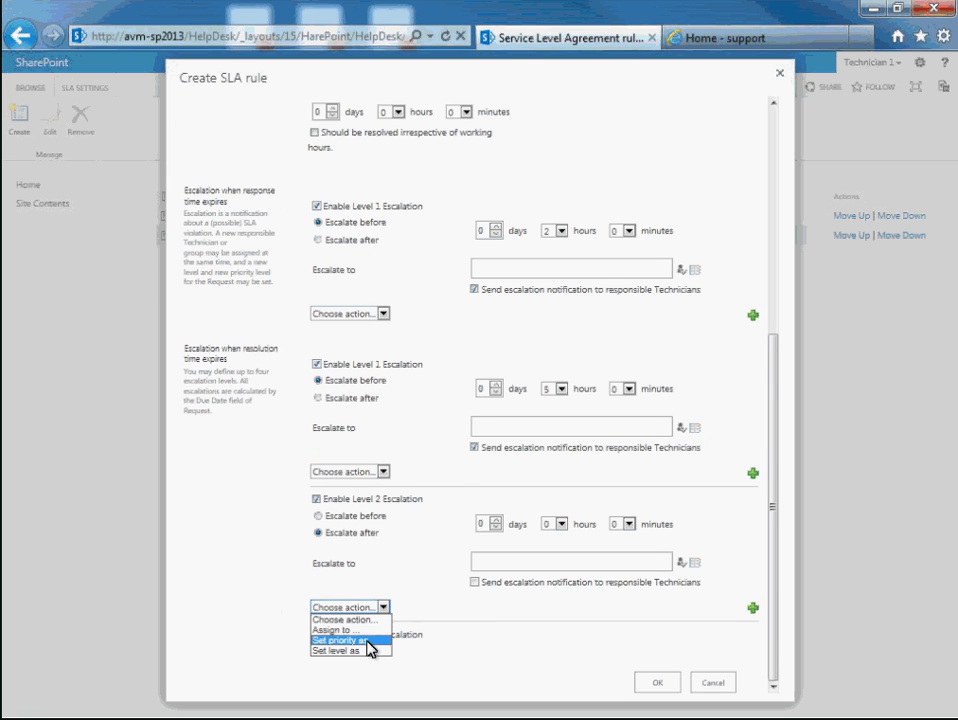
left_click(370, 641)
left_click(548, 608)
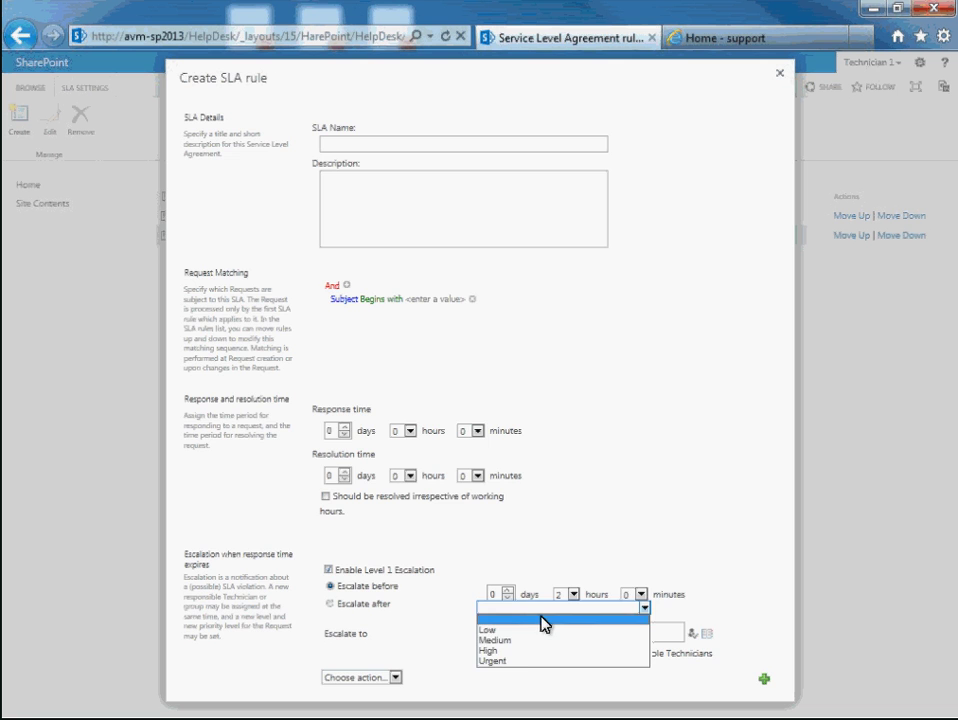
left_click(505, 651)
Step: Enable Level 3 Escalation with Escalate after for resolution time expiry, and discard the new SLA rule without saving
left_click(317, 635)
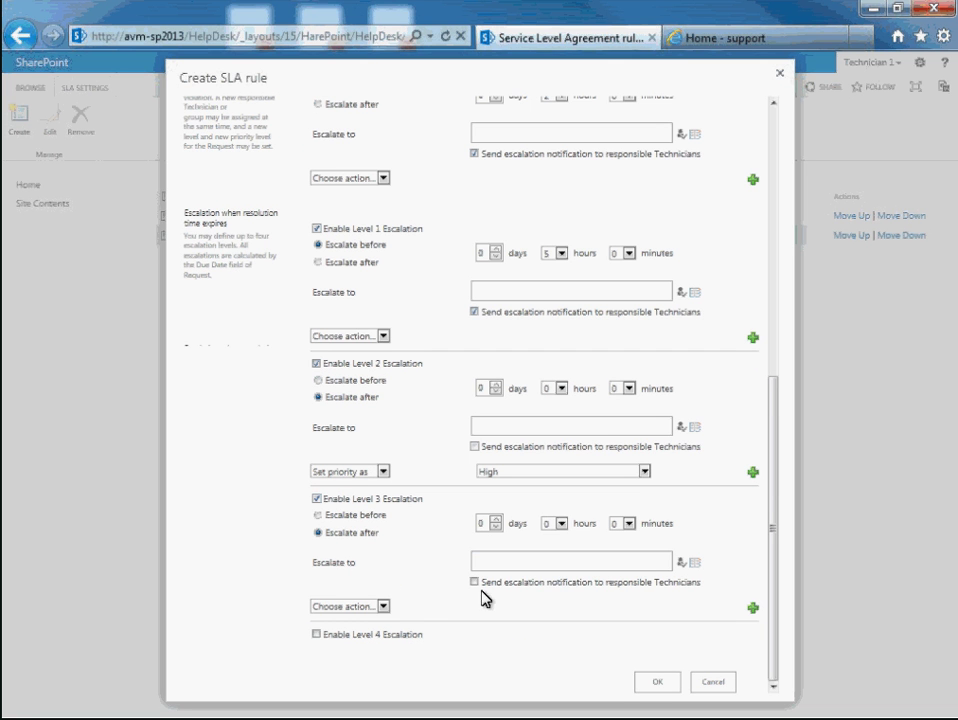
left_click(509, 563)
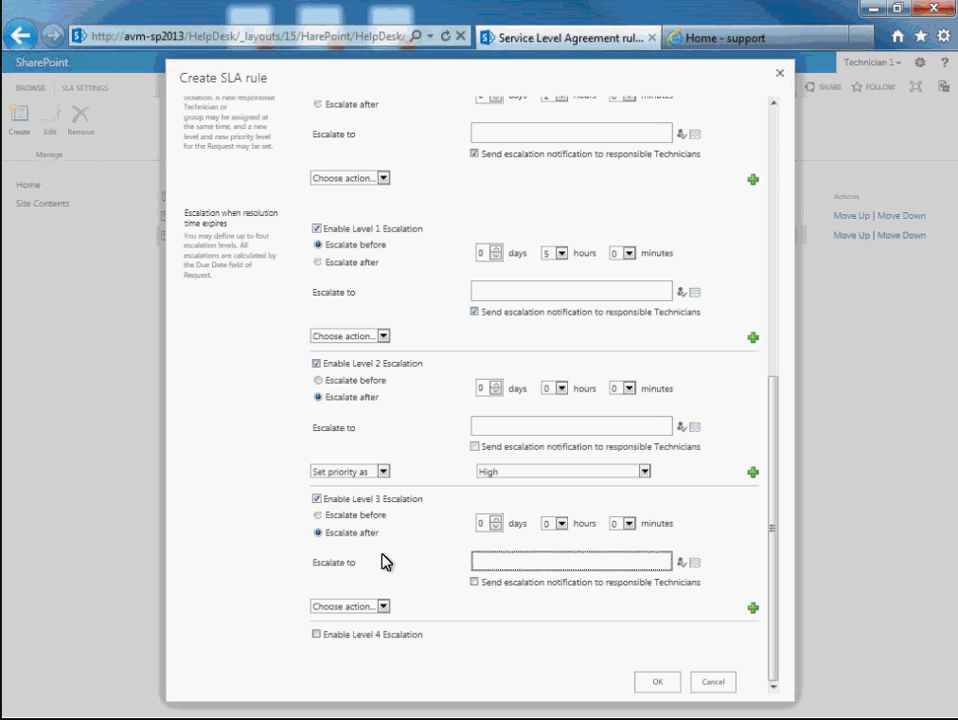
left_click(317, 515)
left_click(343, 532)
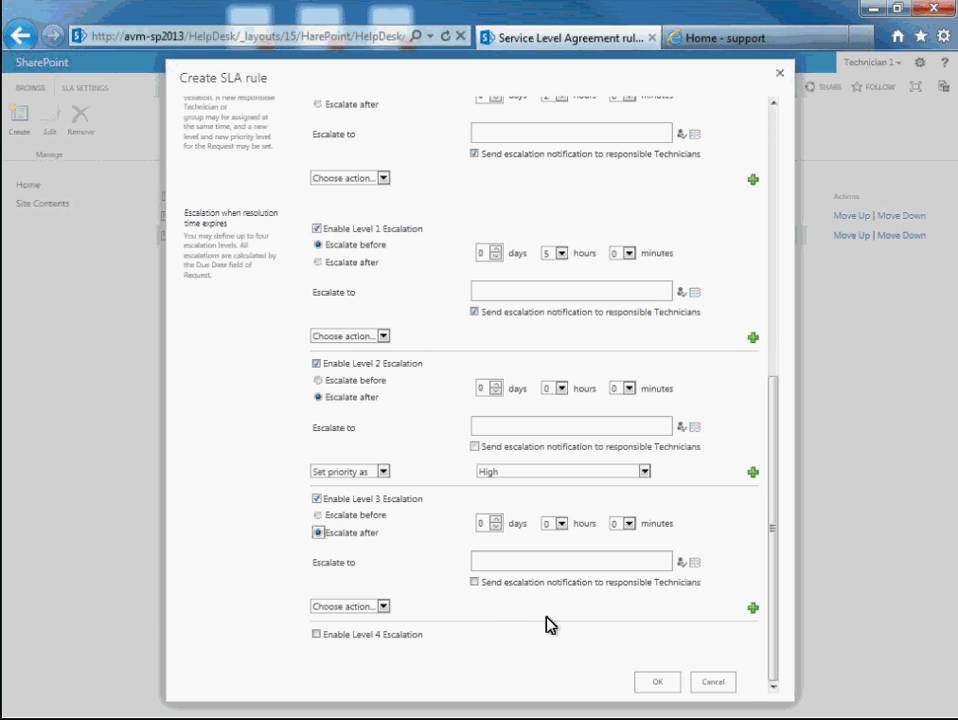
left_click(718, 684)
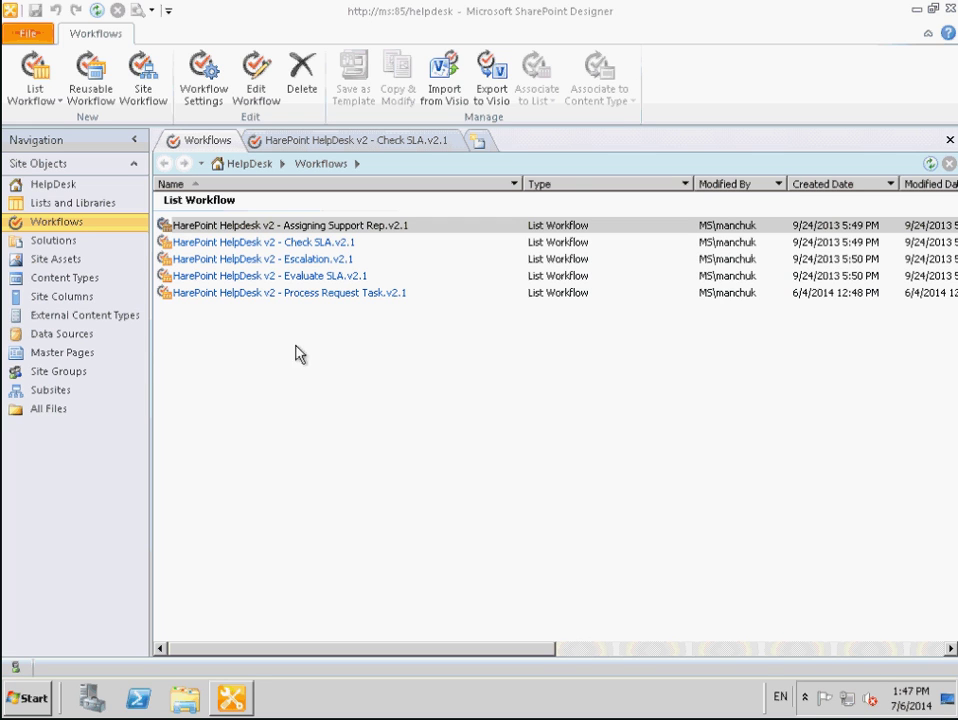
Step: In SharePoint Designer, open the HarePoint HelpDesk v2 - Check SLA.v2.1 workflow in the editor and examine its steps
left_click(297, 243)
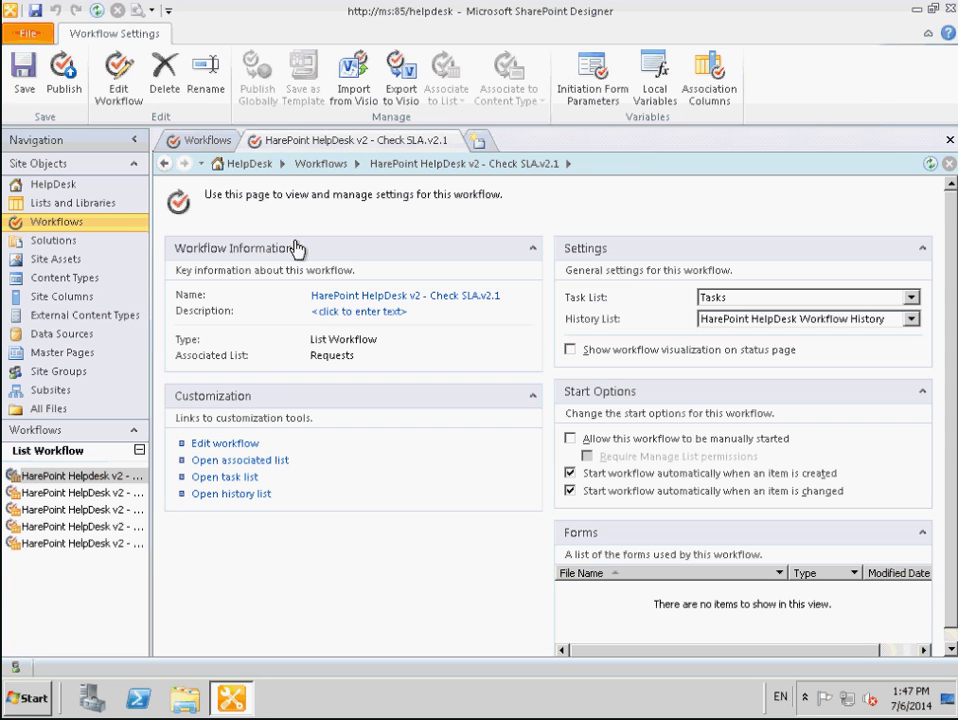
left_click(229, 443)
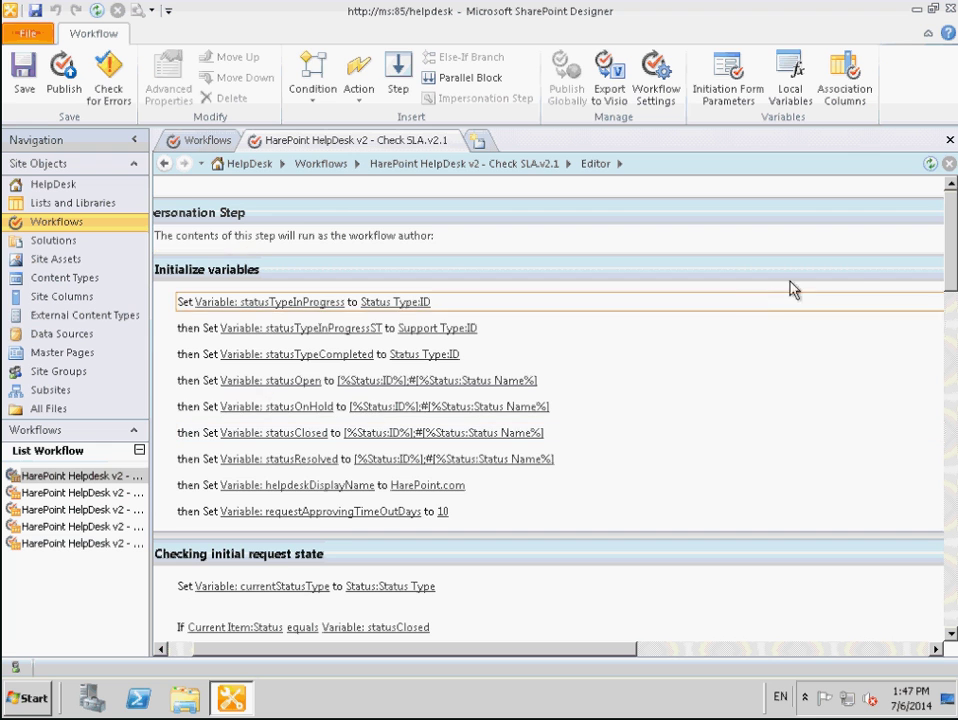
scroll(952, 257, "down", 5)
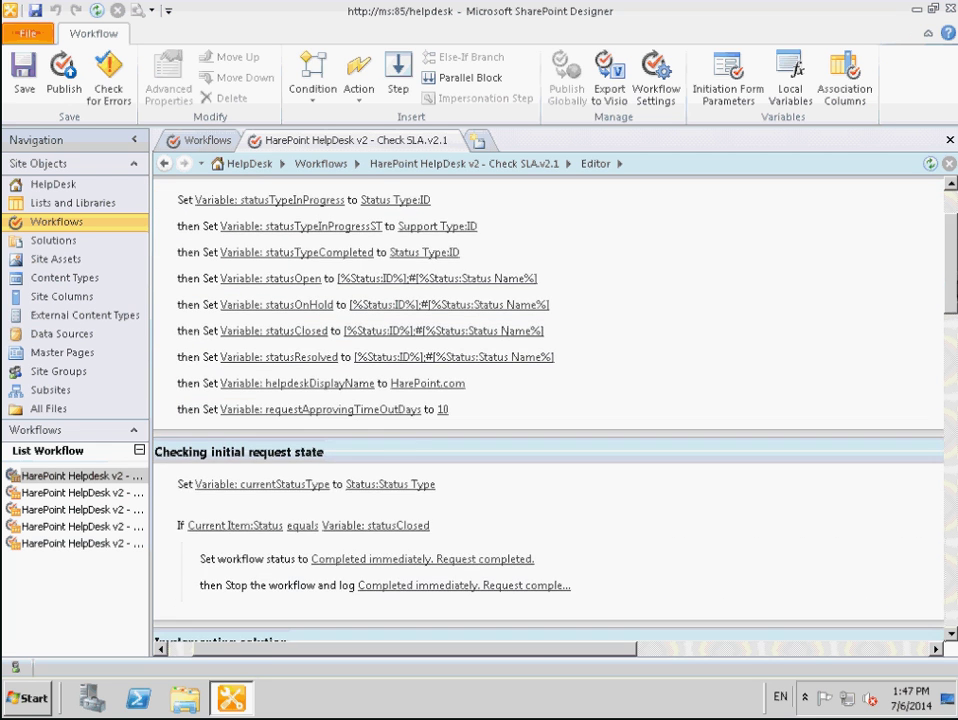
Step: Examine the remaining Check SLA workflow steps through Regular approving, and close the workflow editor
scroll(953, 385, "down", 6)
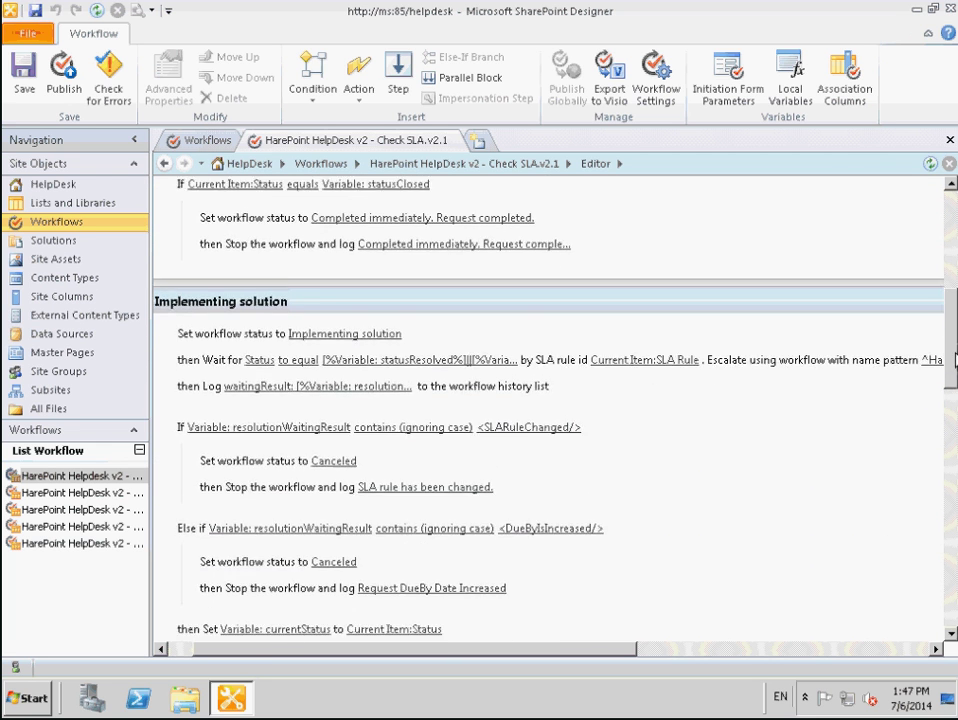
left_click_drag(953, 385, 928, 607)
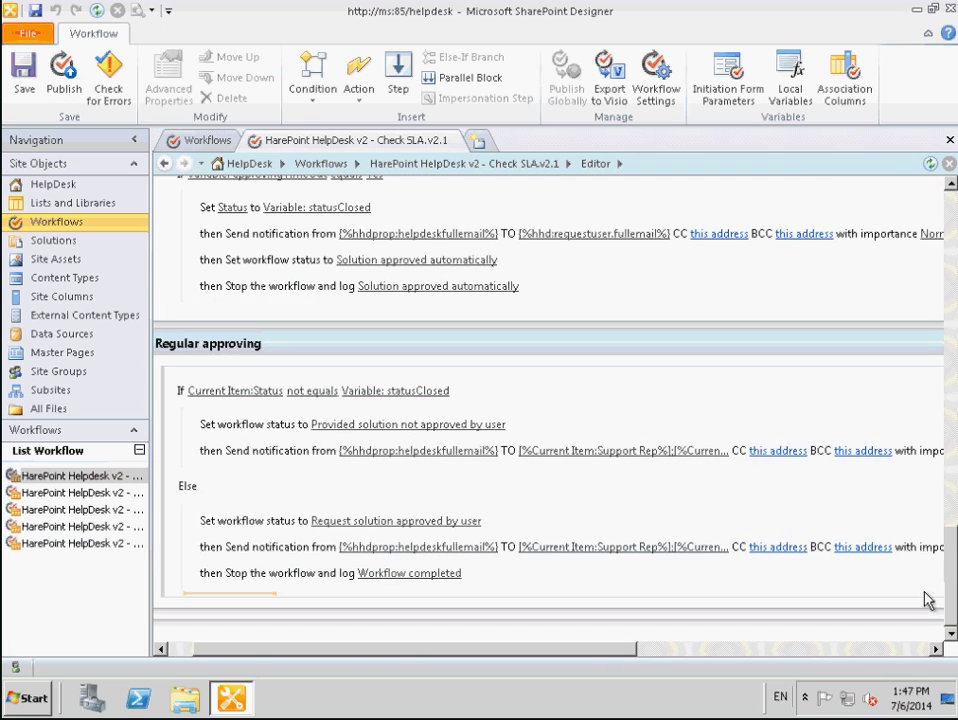
left_click(950, 140)
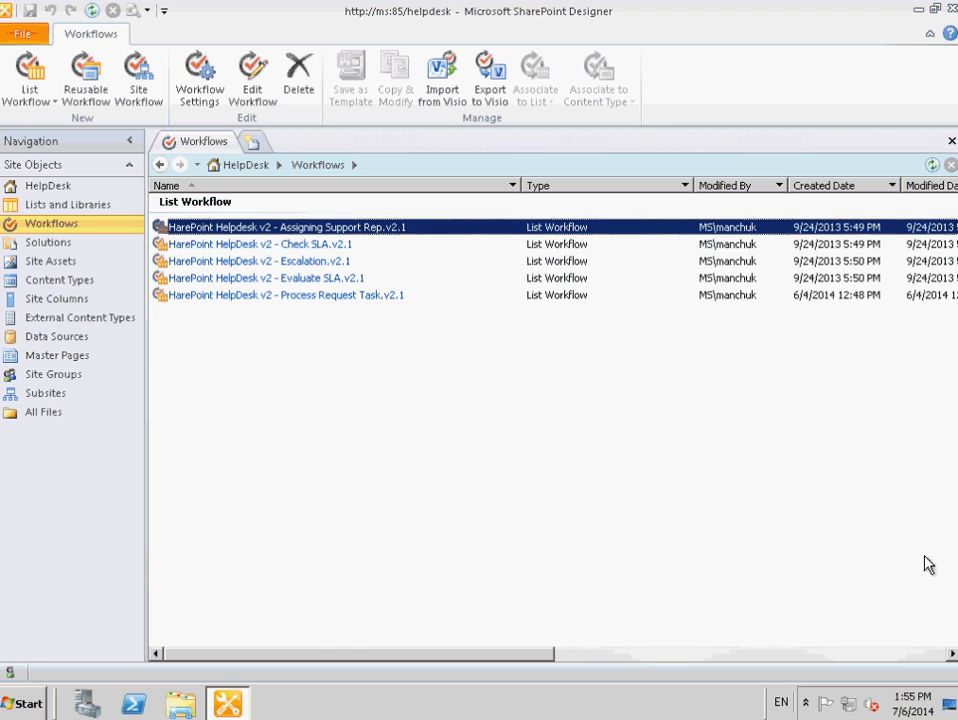
left_click(481, 453)
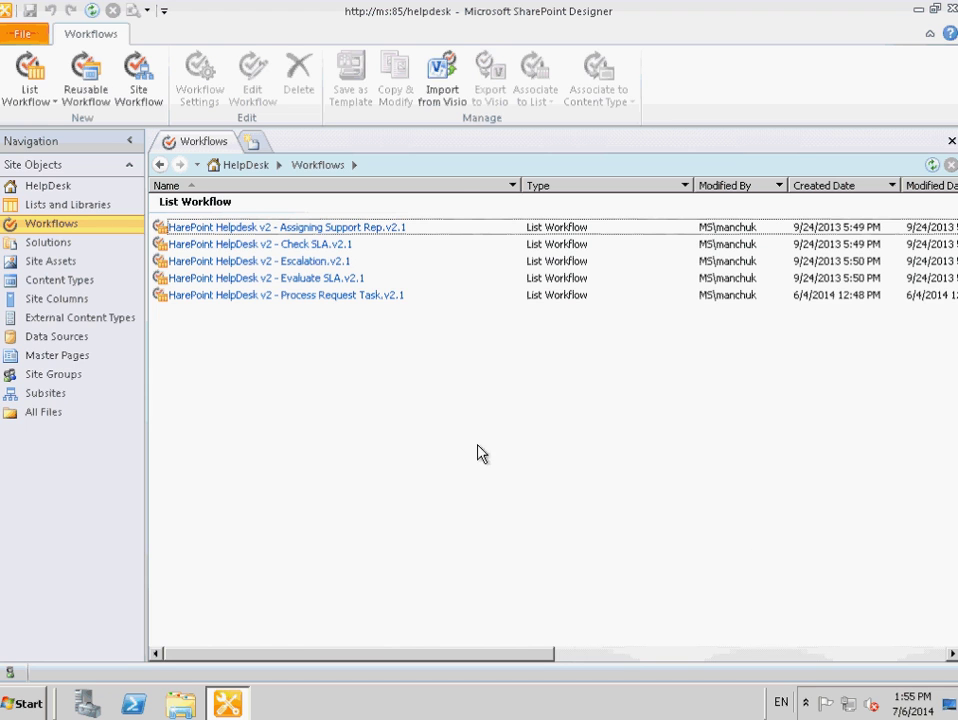
Step: View the NewRequestCommentCreatedToTechician.htm template in the HHDEmailTemplate Default folder, and return to the template list
left_click(50, 418)
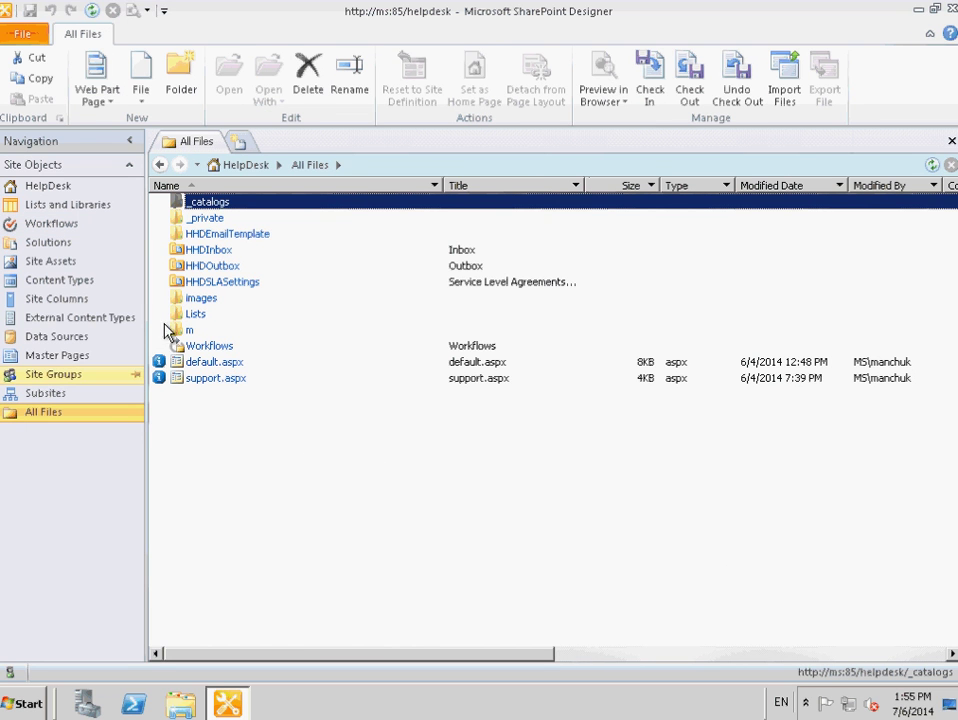
left_click(240, 236)
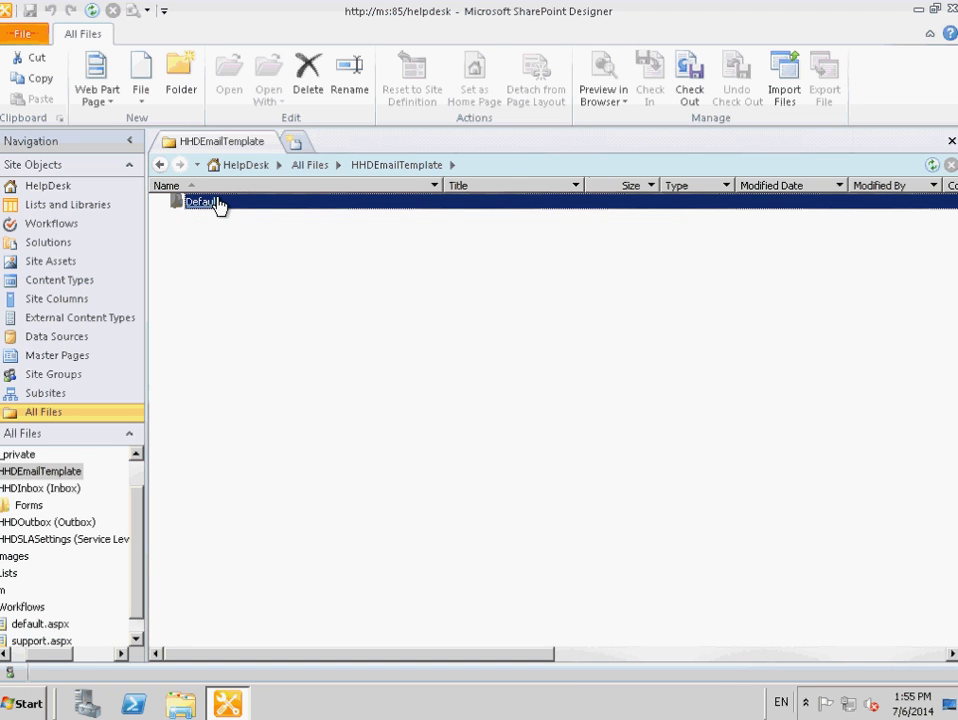
left_click(216, 205)
double_click(216, 205)
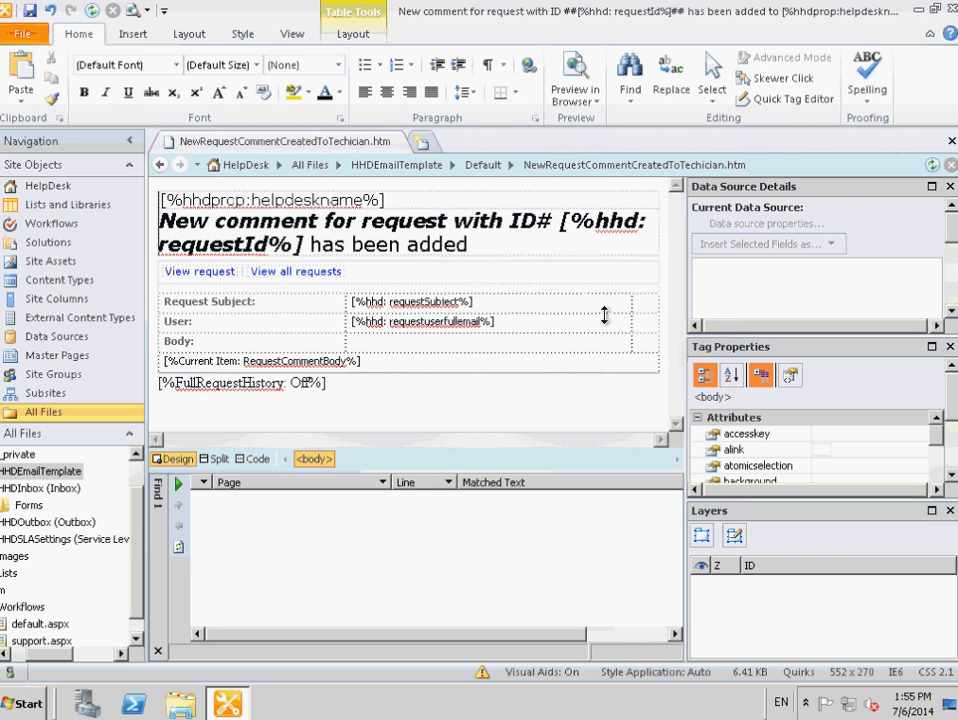
left_click(160, 165)
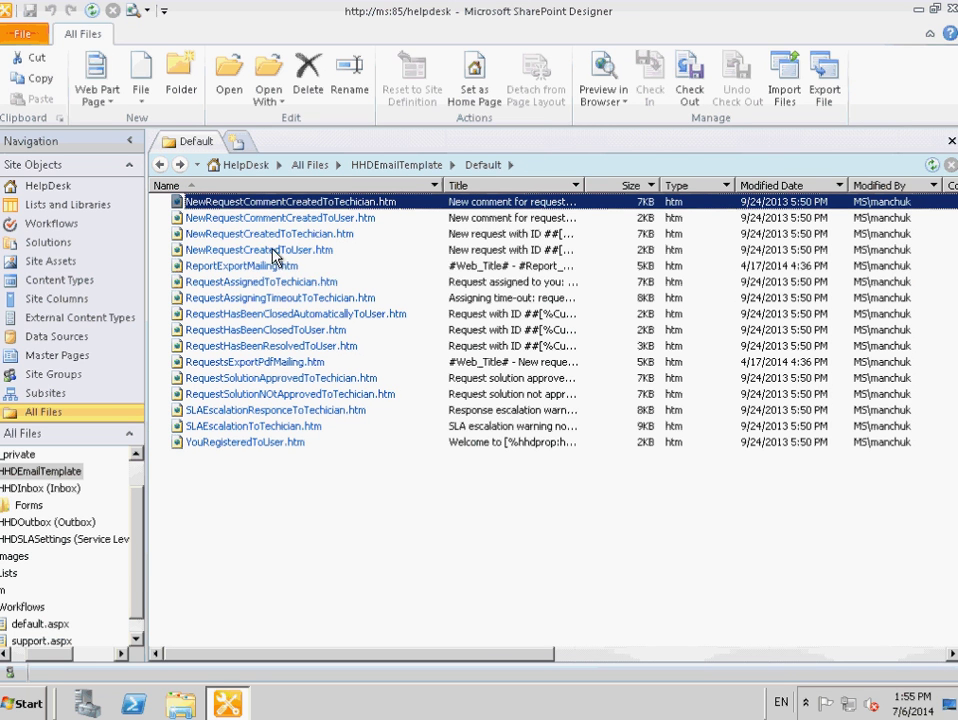
Step: View the fields of the RequestAssignedToTechician.htm e-mail template, and return to the template list
double_click(312, 283)
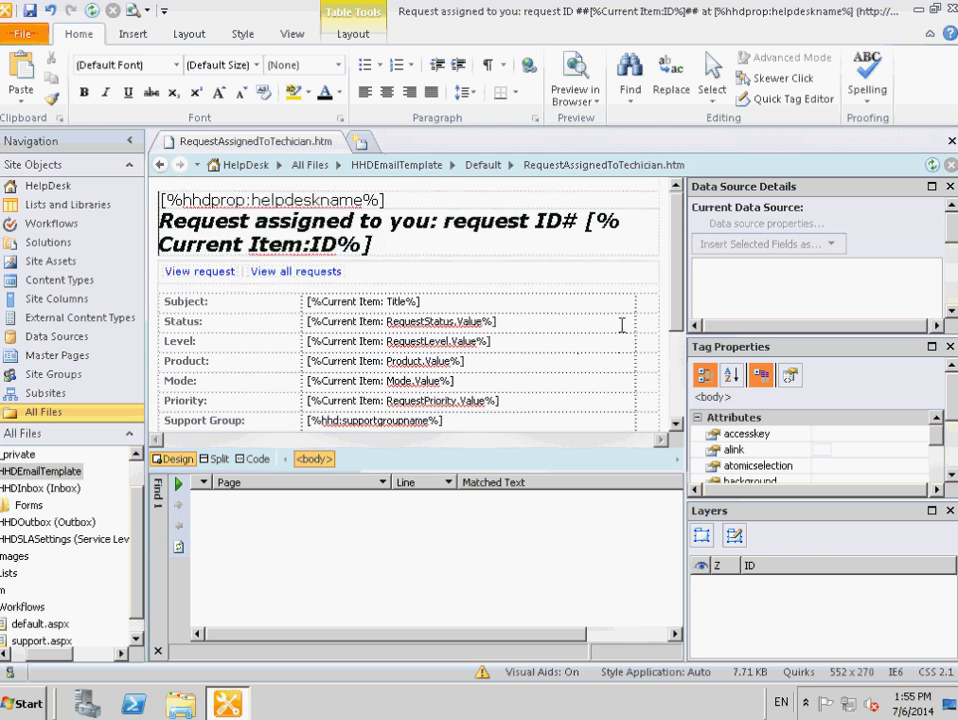
scroll(622, 322, "down", 3)
scroll(622, 316, "up", 5)
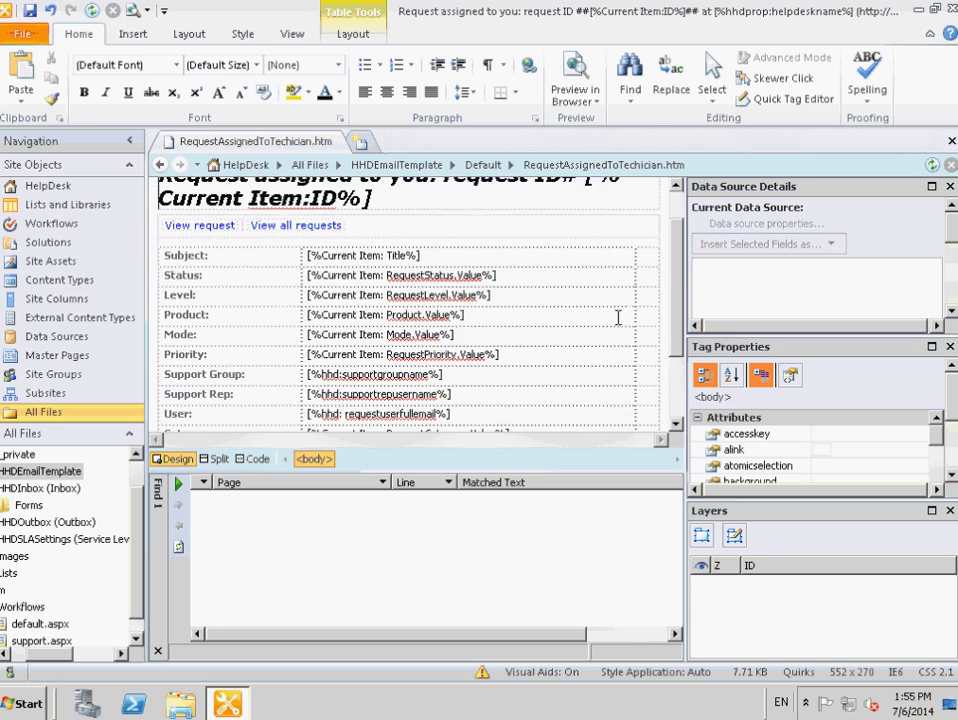
left_click(160, 165)
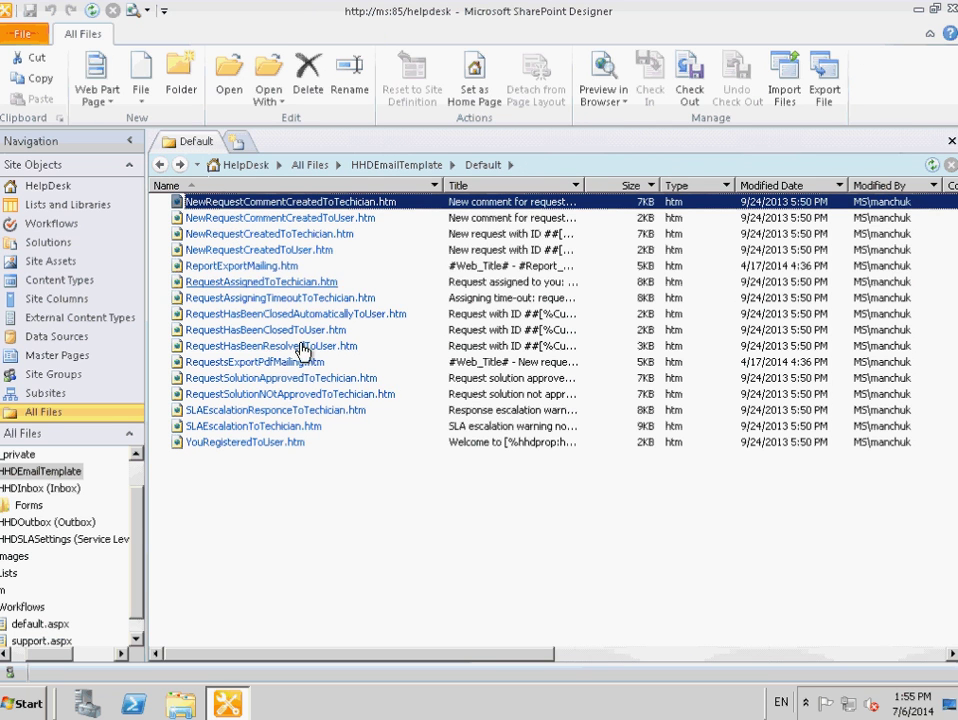
Step: View the SLAEscalationResponceToTechician.htm and RequestSolutionNOtApprovedToTechician.htm e-mail templates
left_click(340, 418)
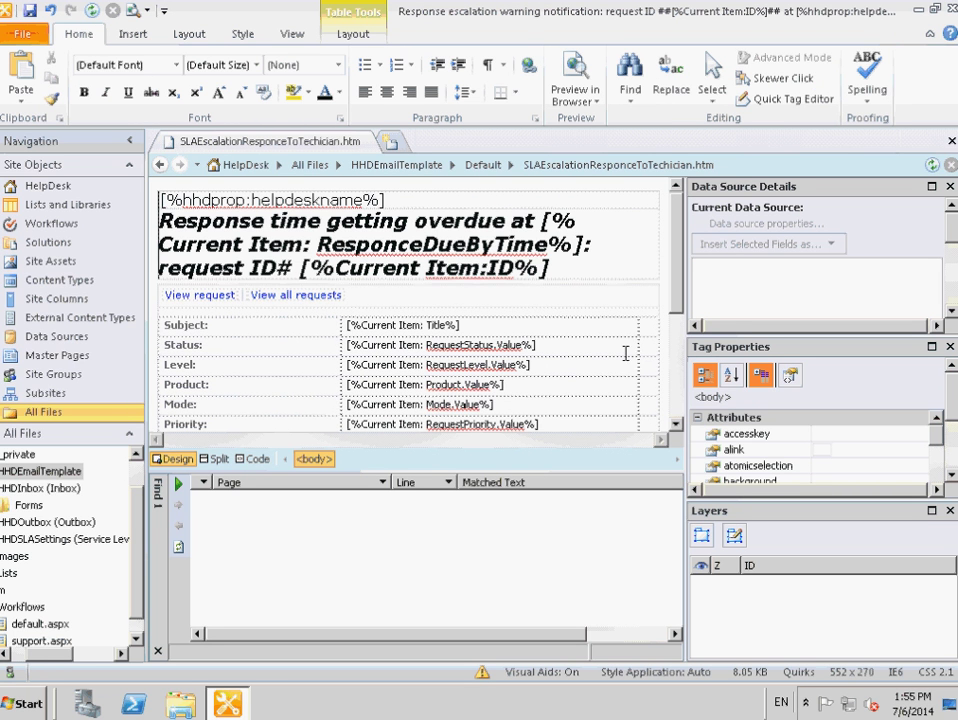
left_click(161, 166)
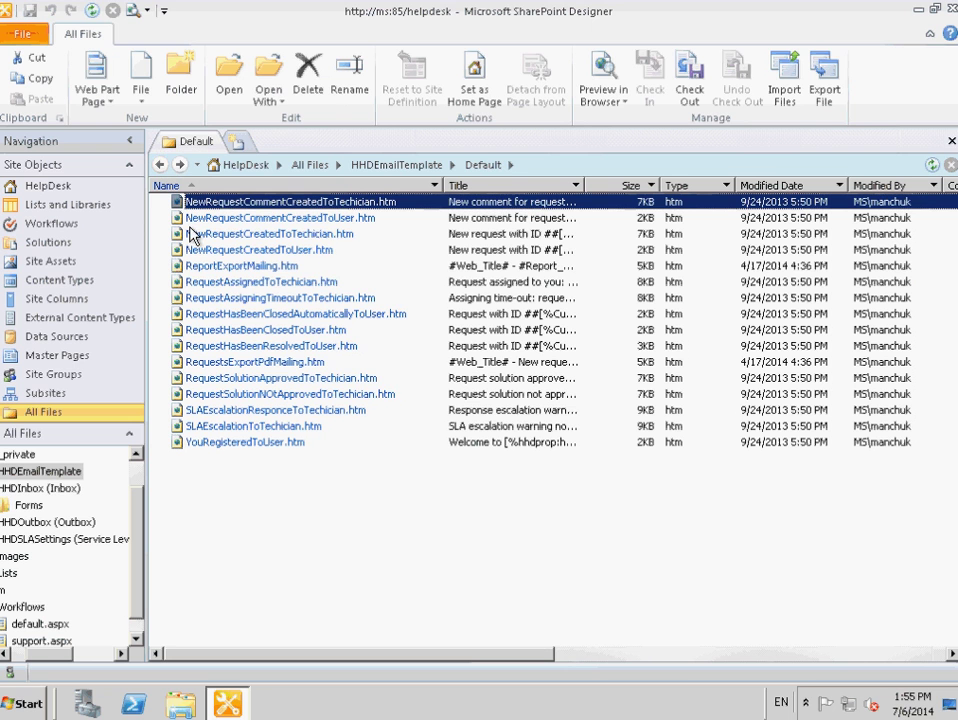
left_click(285, 396)
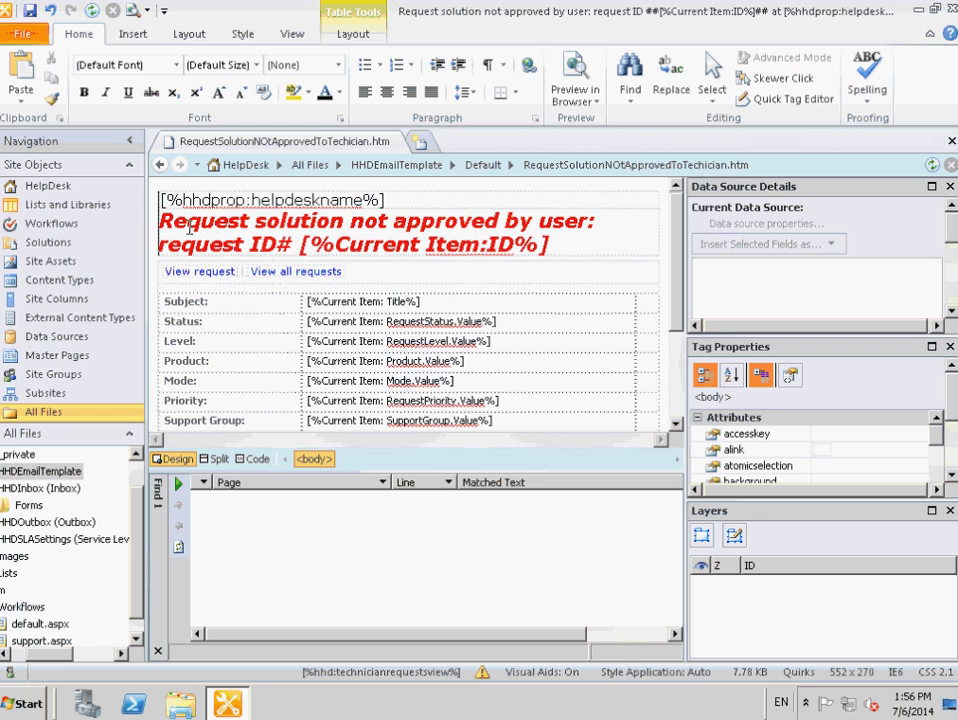
left_click(160, 166)
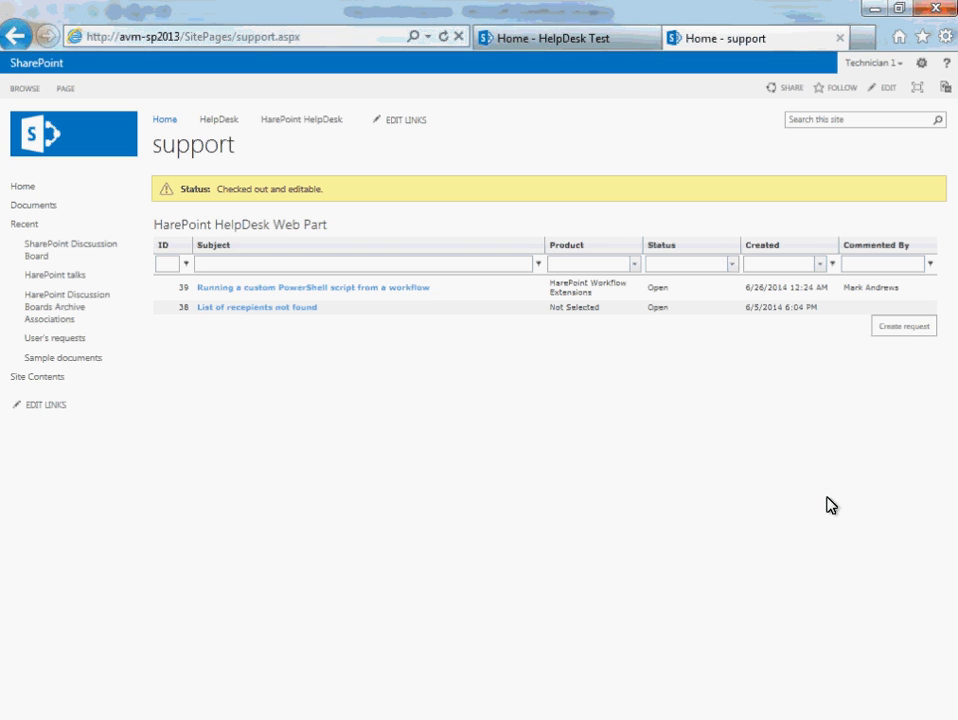
Step: In the support site's web part, start a High priority request with subject "HelpDesk editions" and view the suggested HarePoint HelpDesk editions article
left_click(903, 327)
type("HelpDesk editions")
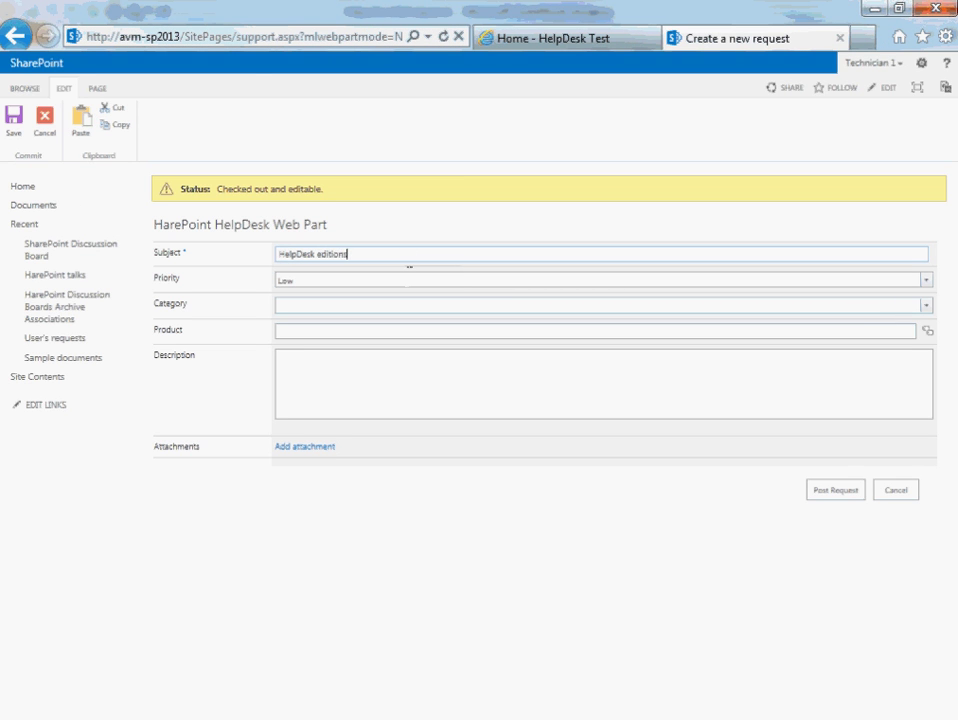
left_click(410, 280)
left_click(390, 296)
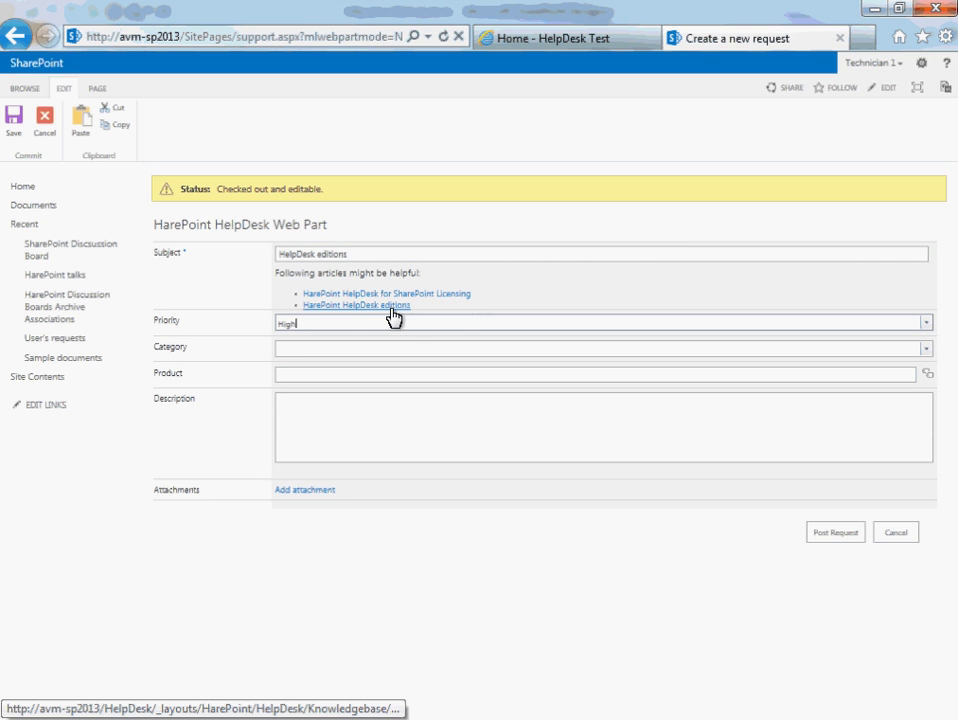
left_click(391, 305)
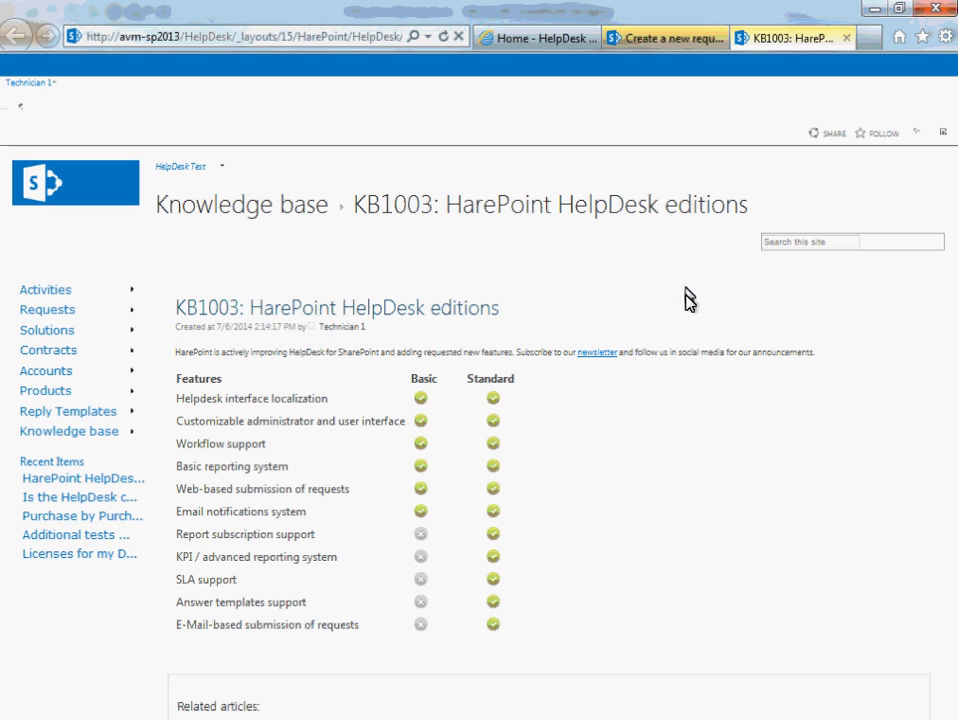
left_click(846, 38)
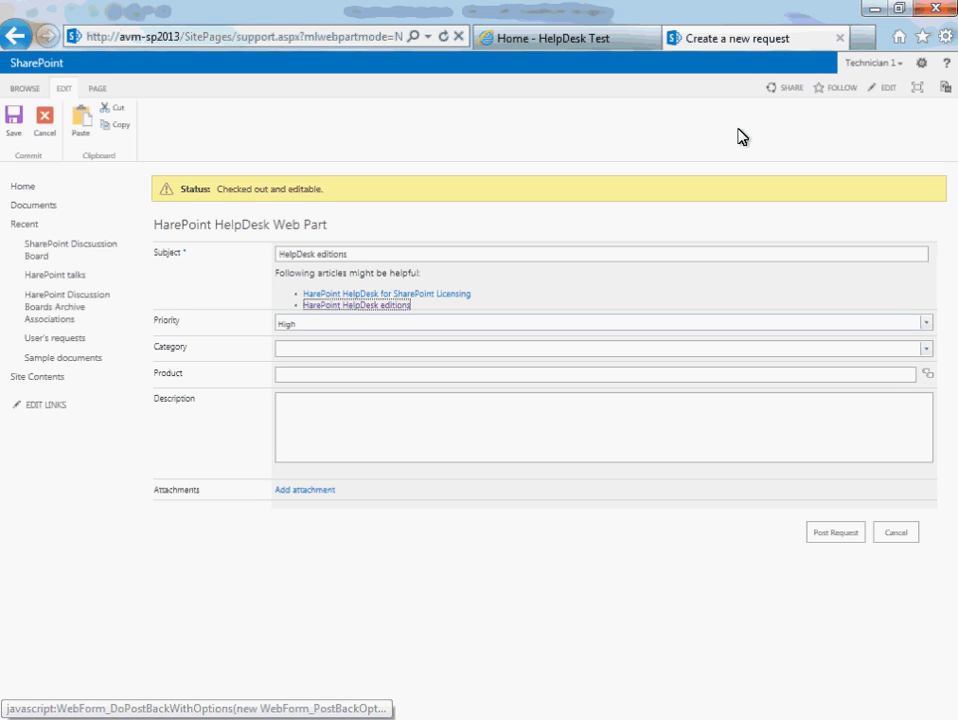
Step: Check the attachment options for the new request, and discard the request without posting it
left_click(451, 425)
left_click(327, 491)
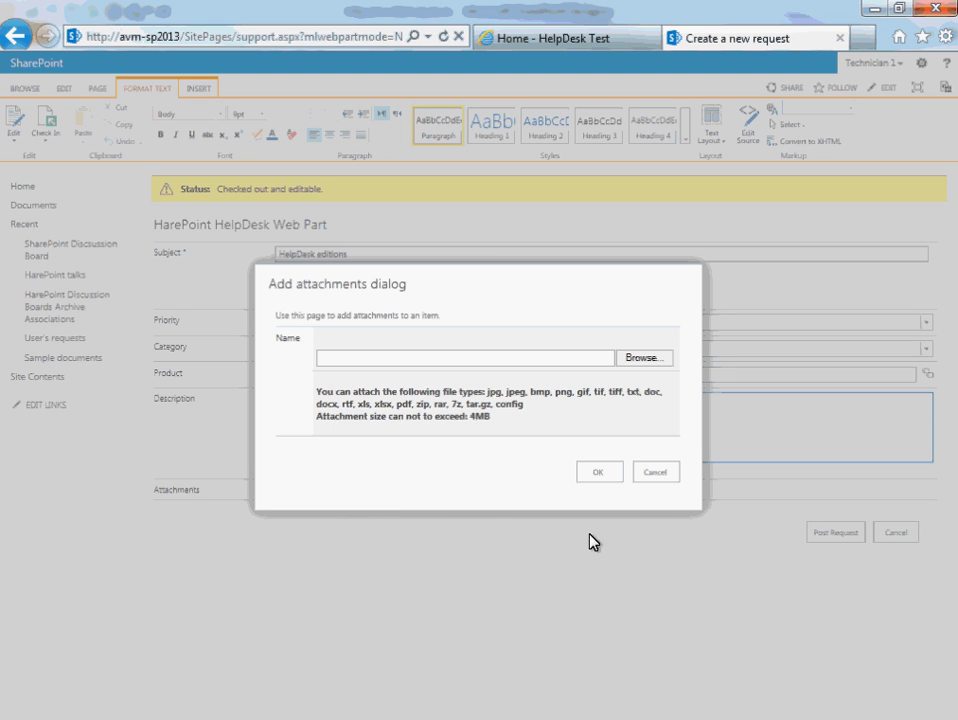
left_click(657, 474)
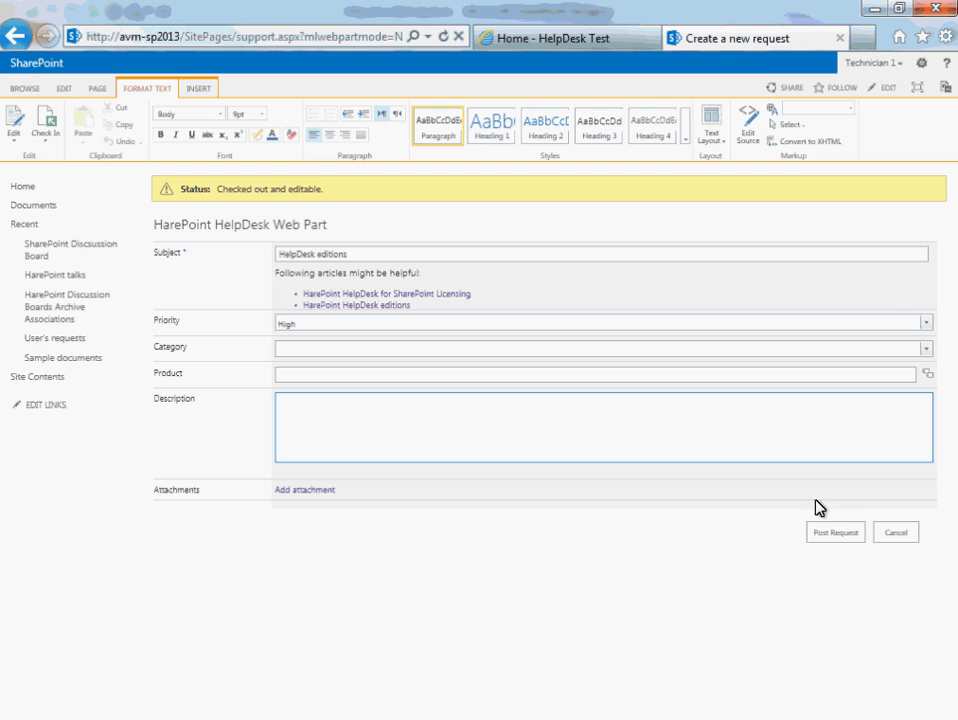
left_click(903, 536)
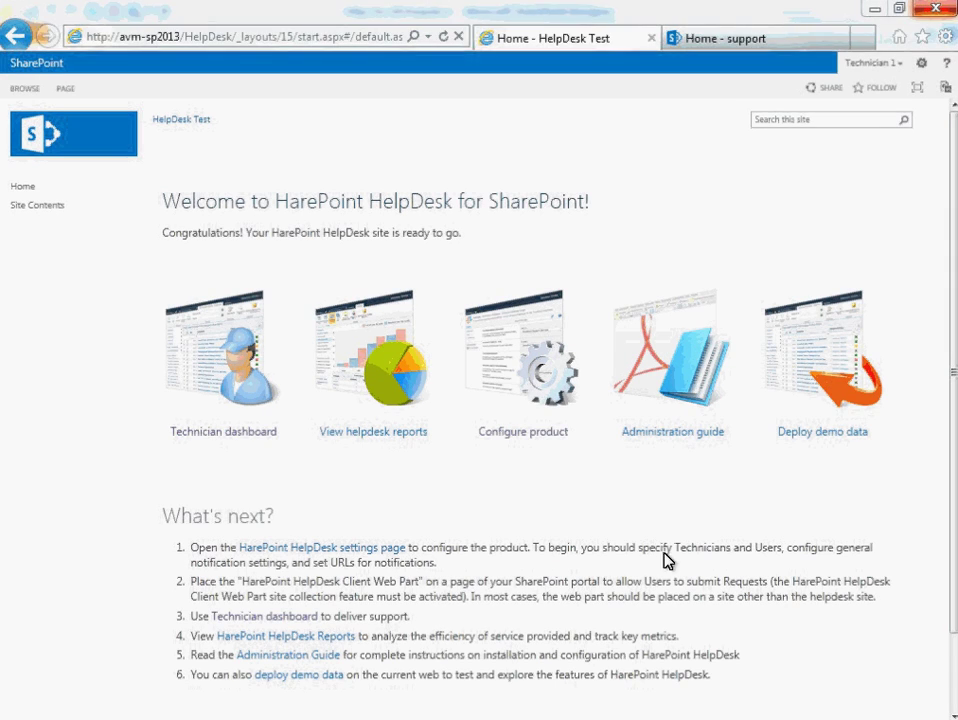
Step: View the helpdesk reports and examine the Trends by day report for the preceding 7 days
left_click(386, 436)
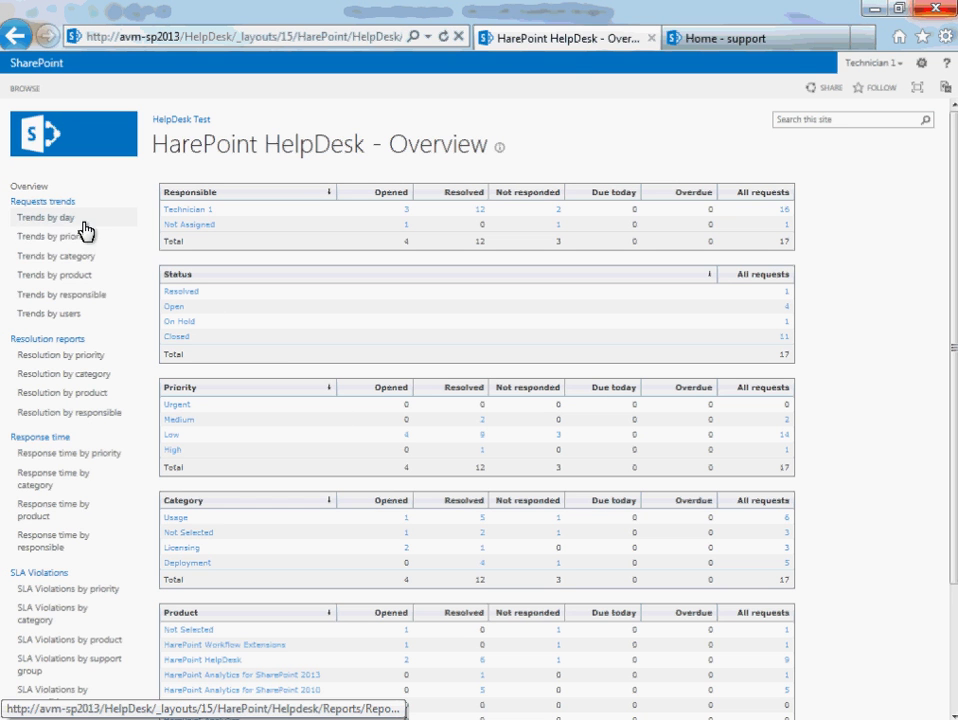
left_click(60, 220)
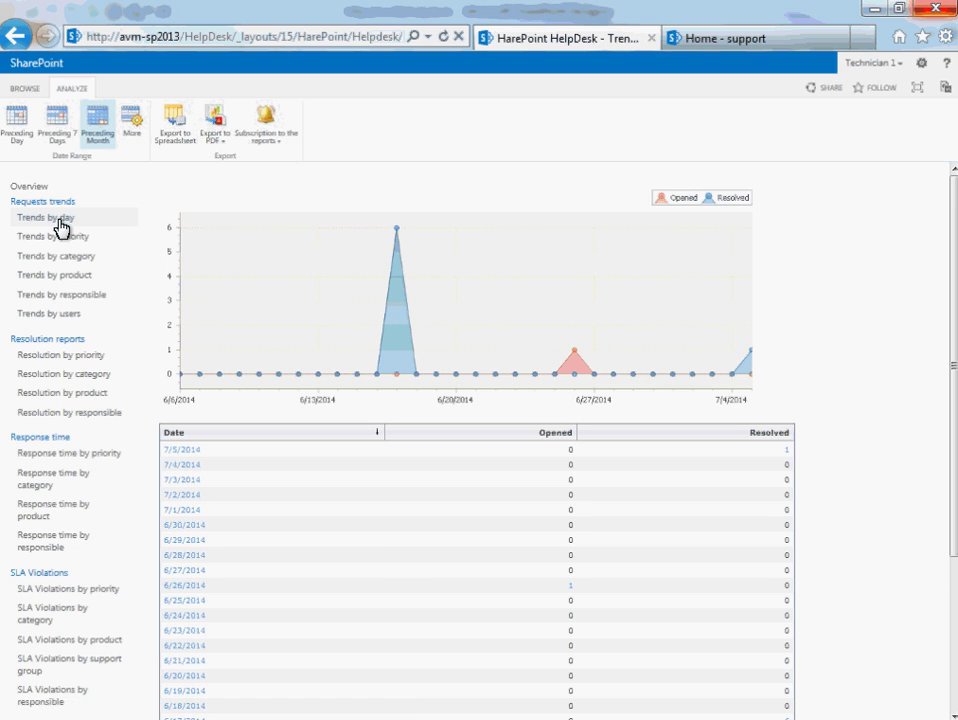
left_click(55, 130)
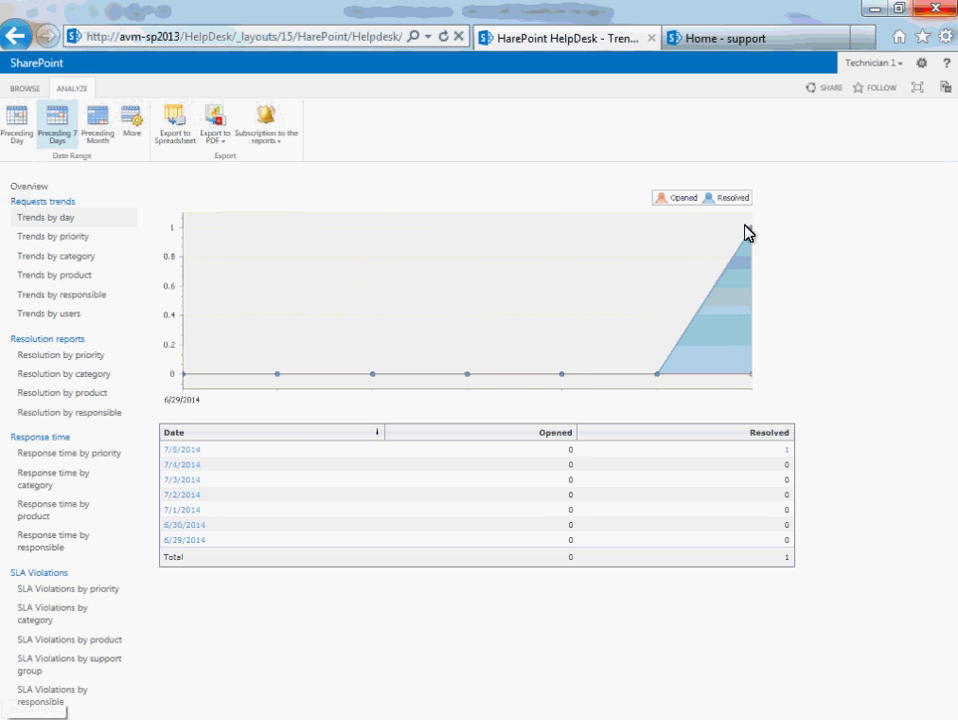
mouse_move(752, 233)
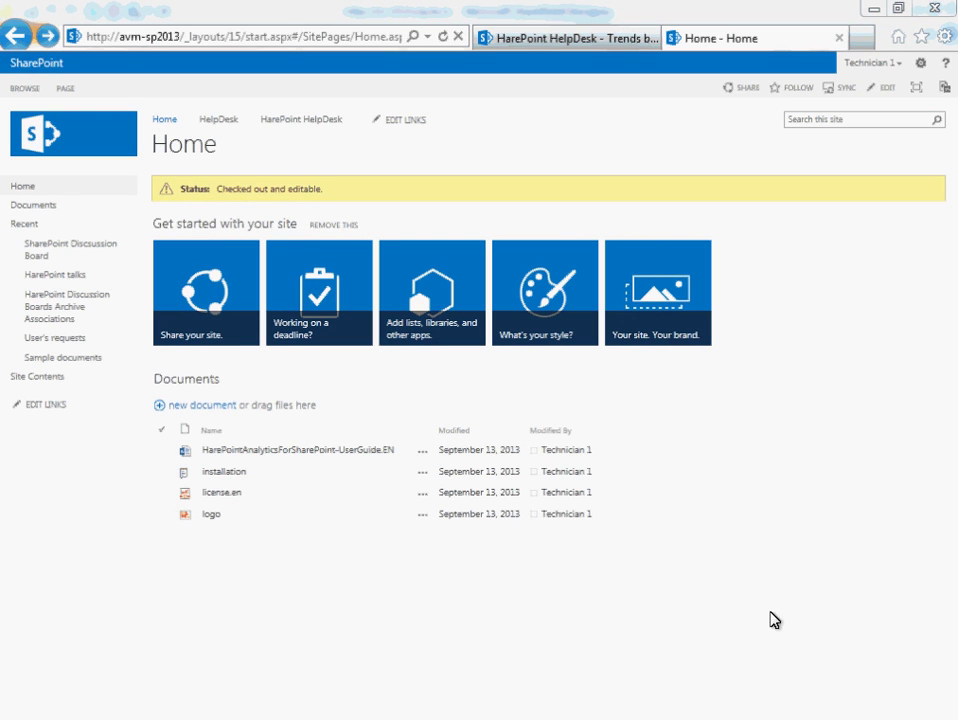
Step: Start a new subsite from the site contents, with the title HelpDesk and the URL name support
left_click(33, 383)
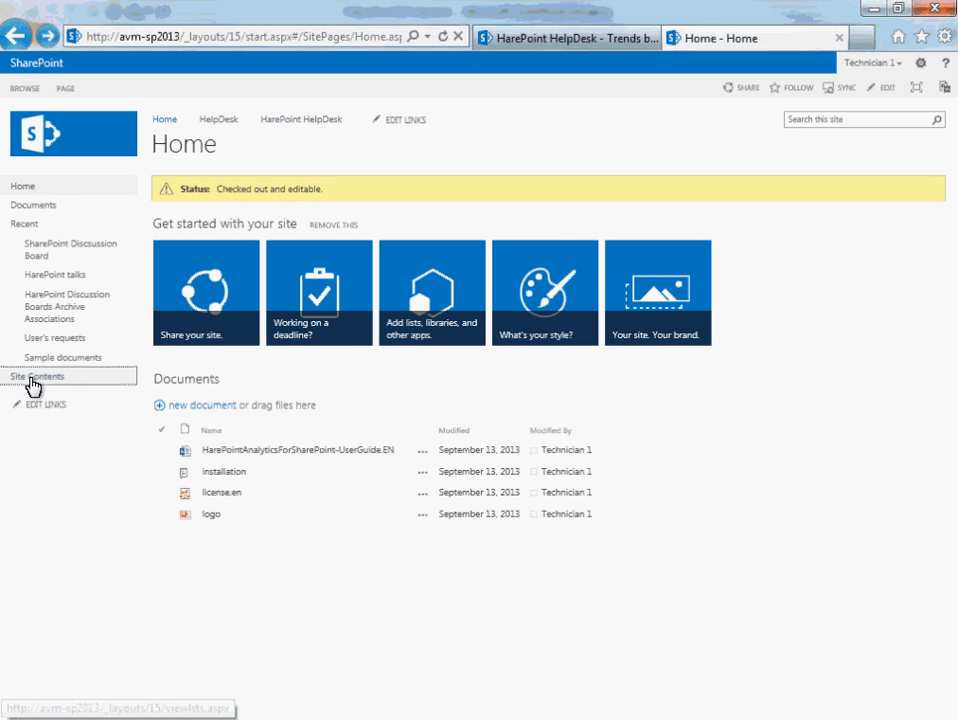
scroll(359, 447, "down", 10)
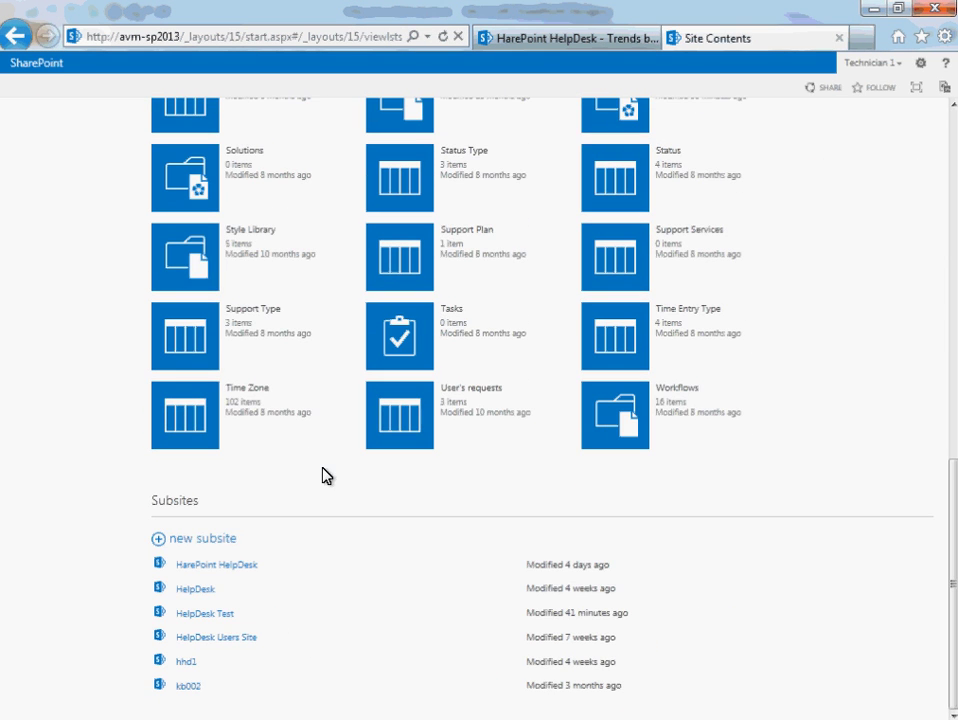
left_click(226, 540)
type("HelpDesk")
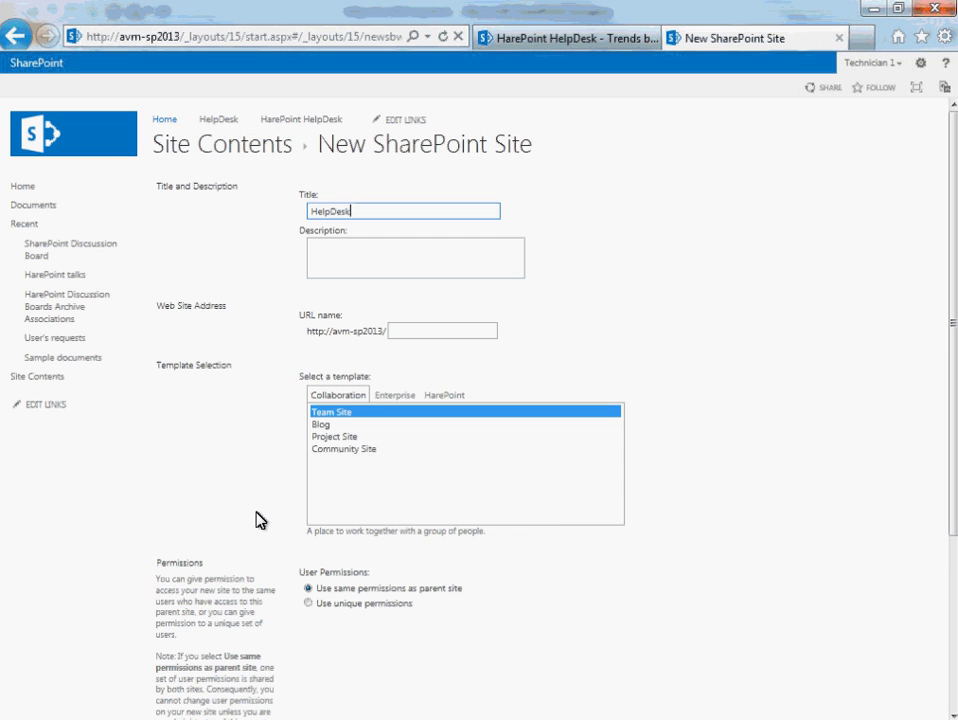
left_click(423, 331)
type("support")
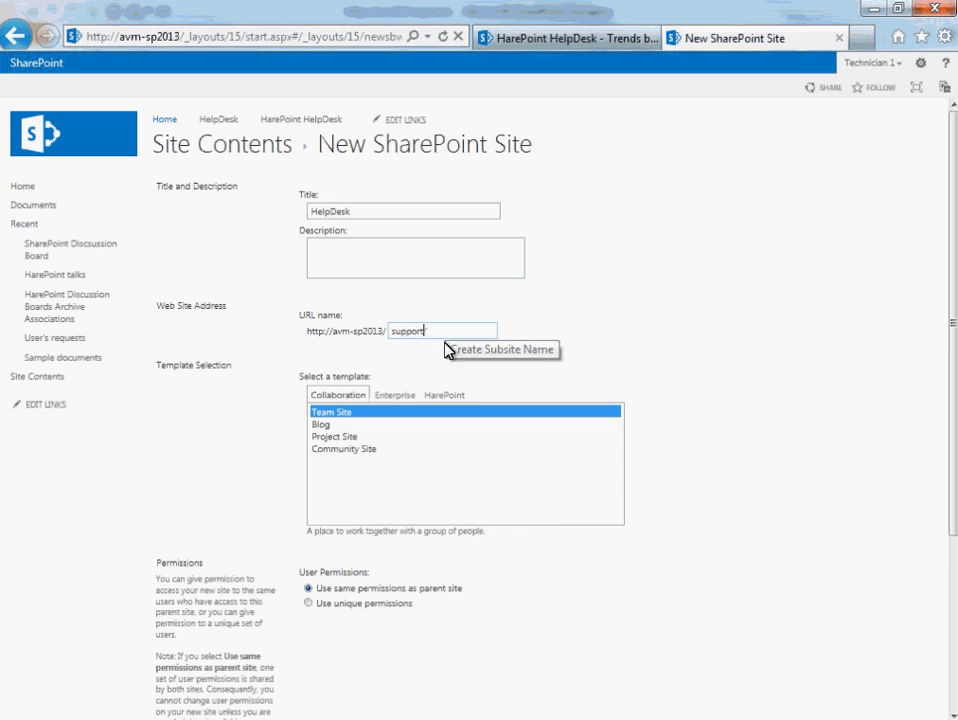
Step: Choose the HarePoint HelpDesk template for the new subsite and create it
left_click(446, 396)
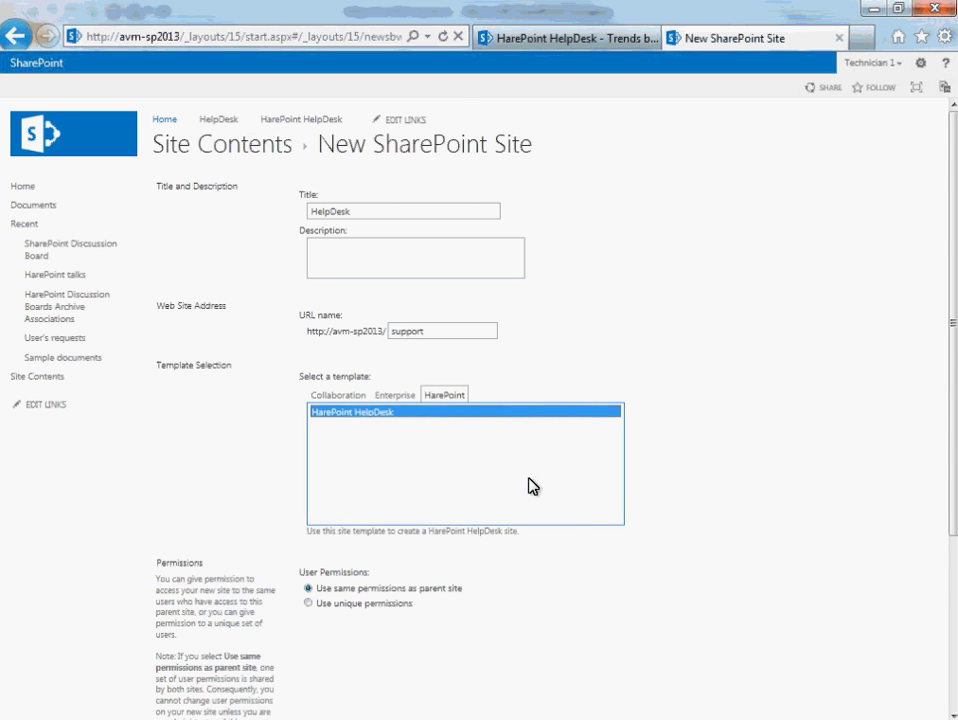
scroll(582, 560, "down", 5)
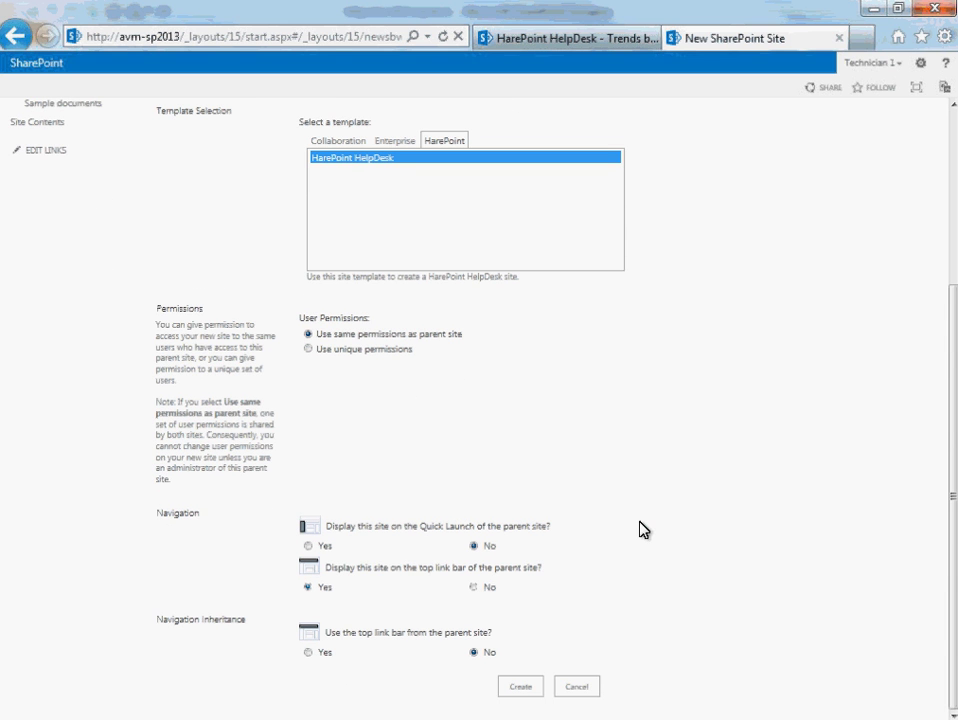
left_click(522, 688)
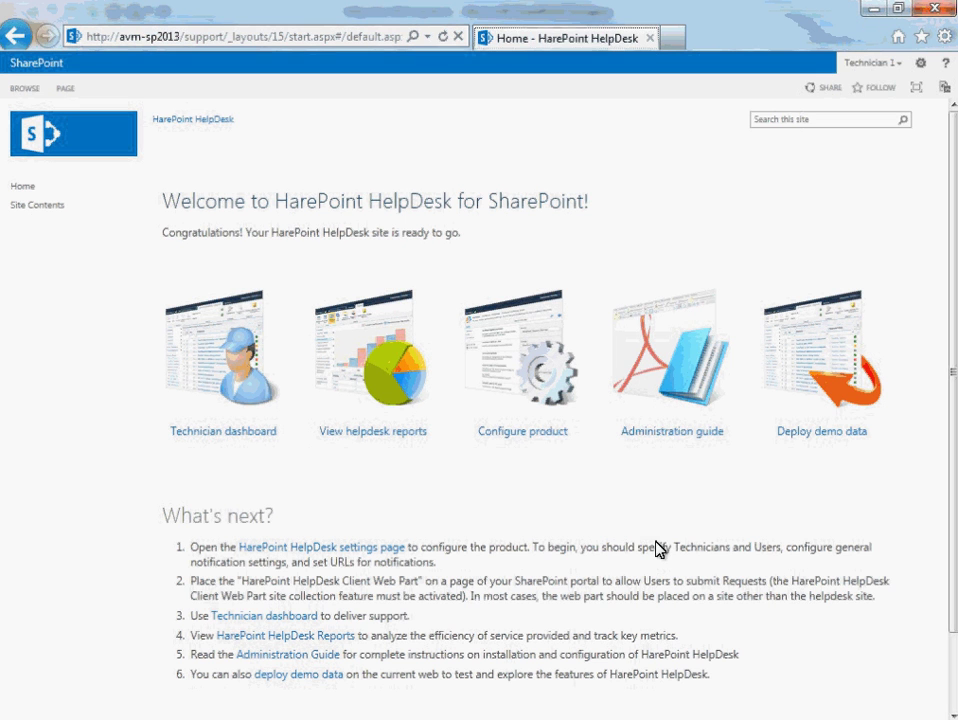
Step: Review the helpdesk settings for technicians and users and for auto-creation of user accounts, leaving both without saving
left_click(509, 433)
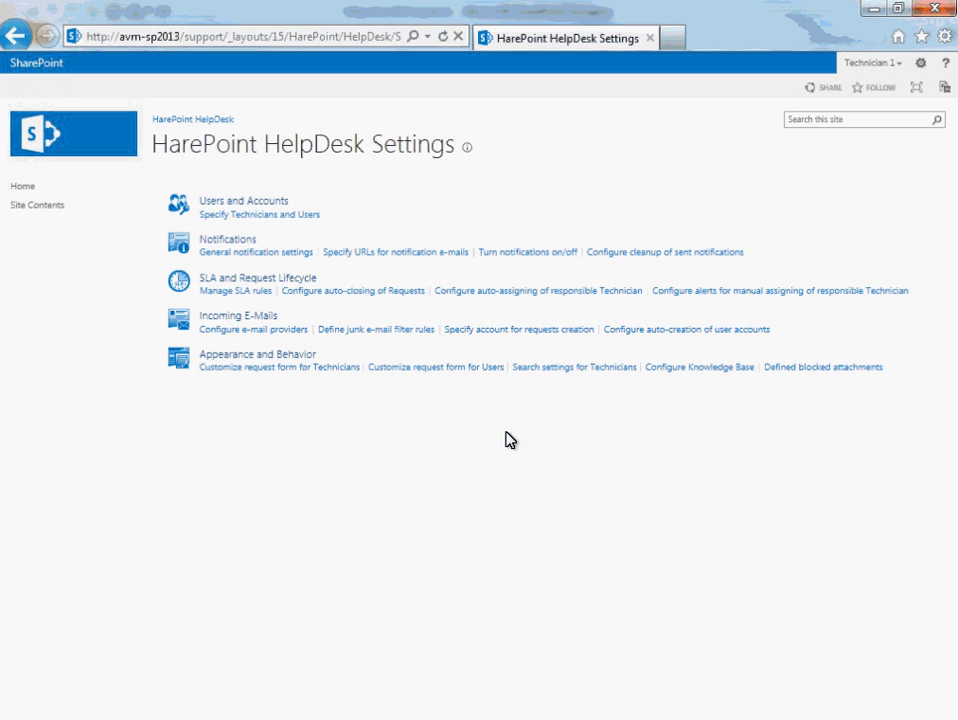
left_click(298, 214)
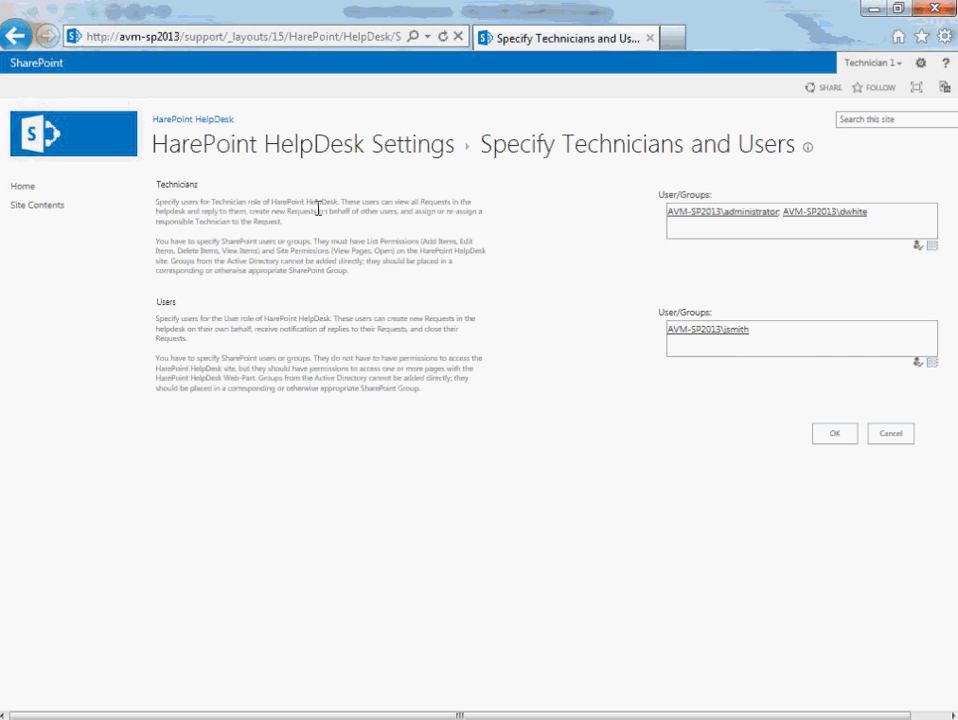
left_click(893, 446)
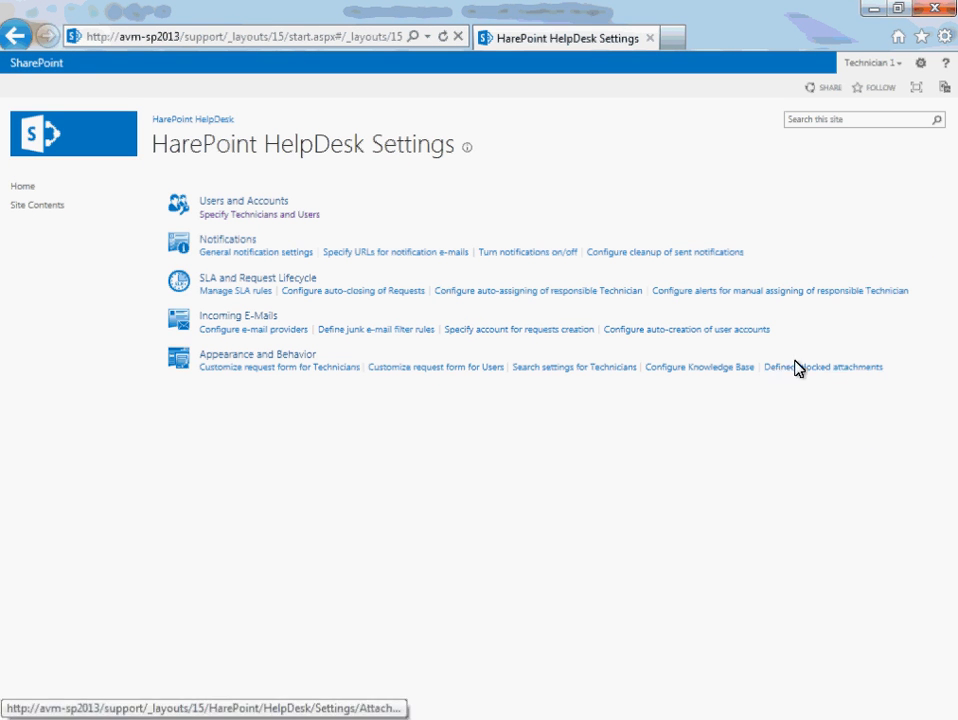
left_click(725, 334)
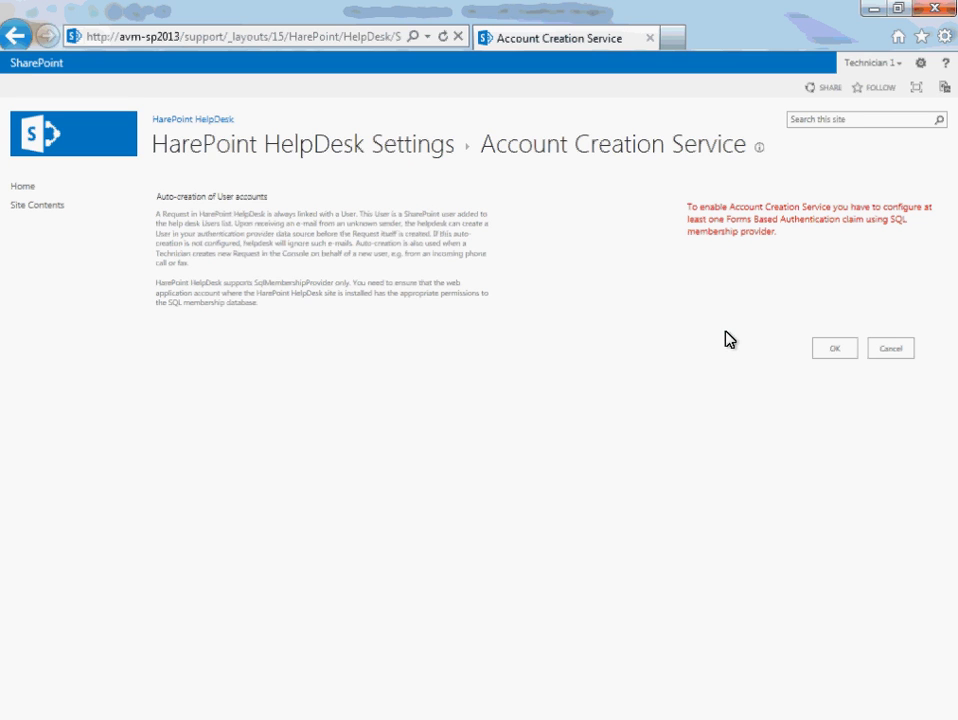
left_click(890, 350)
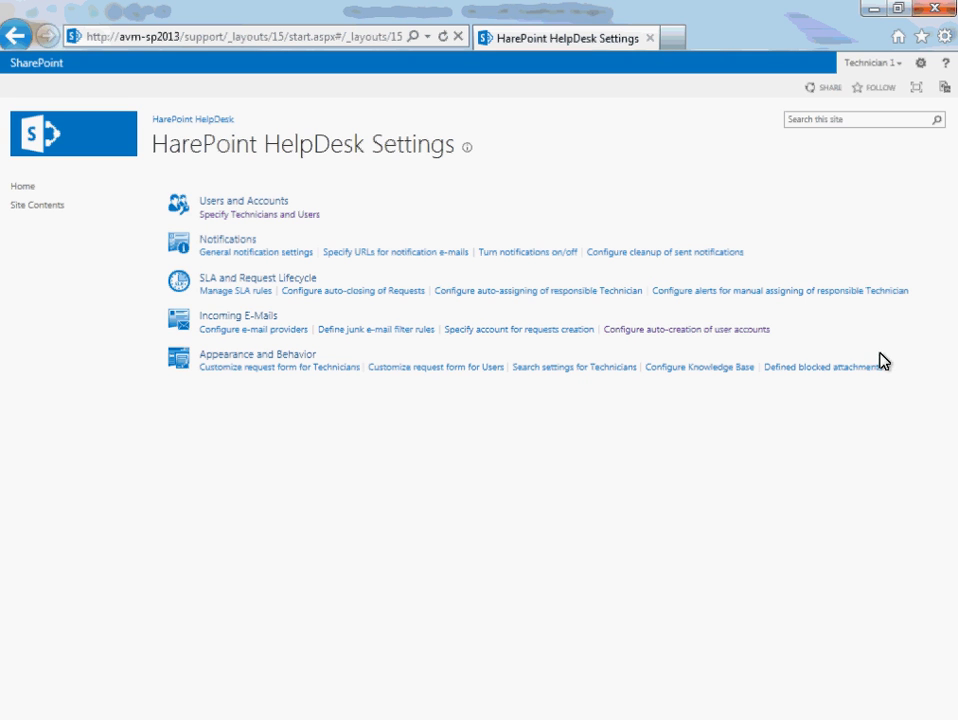
Step: Review the general notification settings and the URLs for notification e-mails, returning to the helpdesk settings without saving
left_click(298, 255)
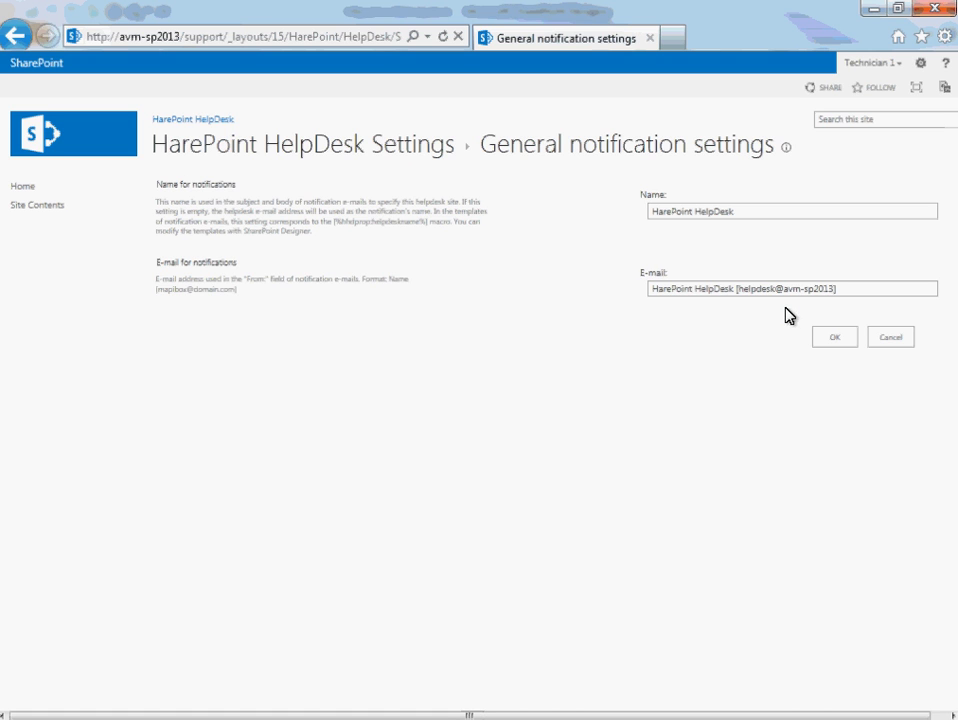
left_click(891, 338)
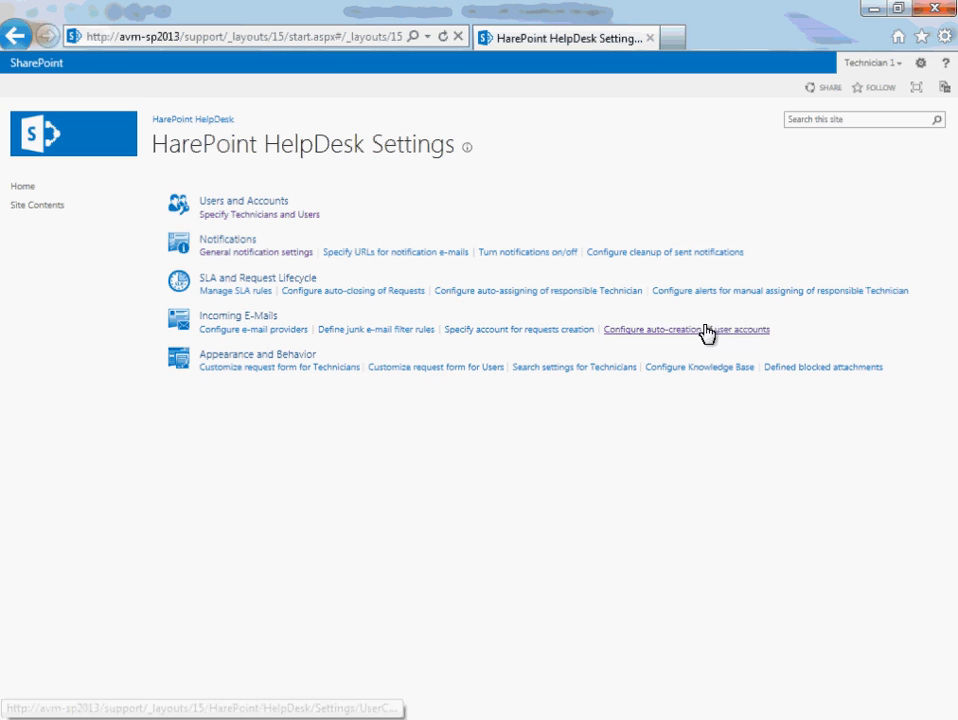
left_click(447, 255)
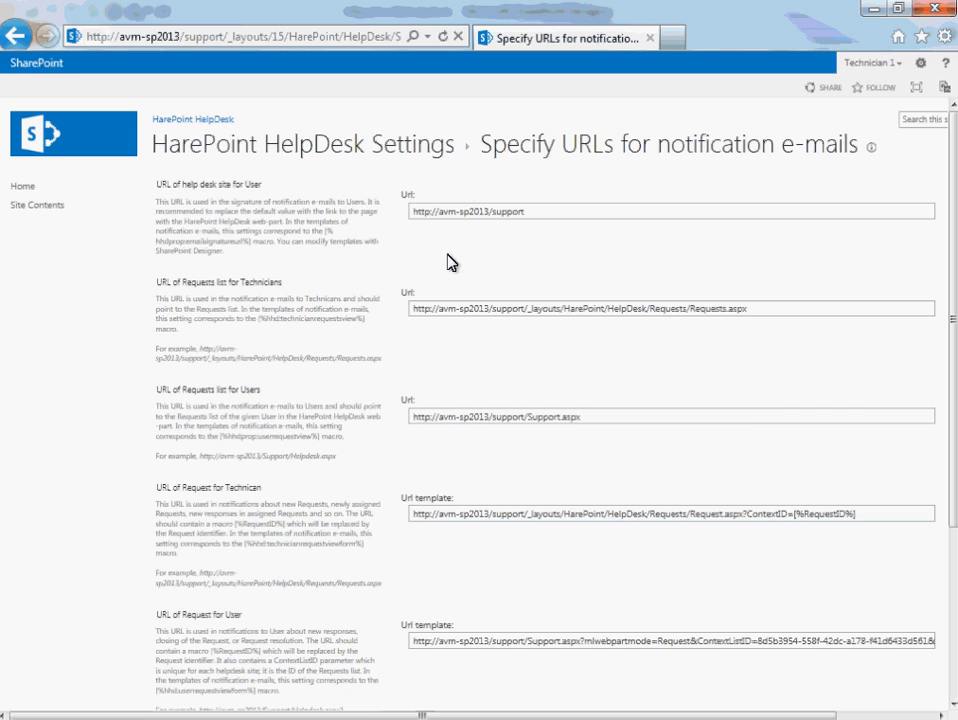
left_click(17, 37)
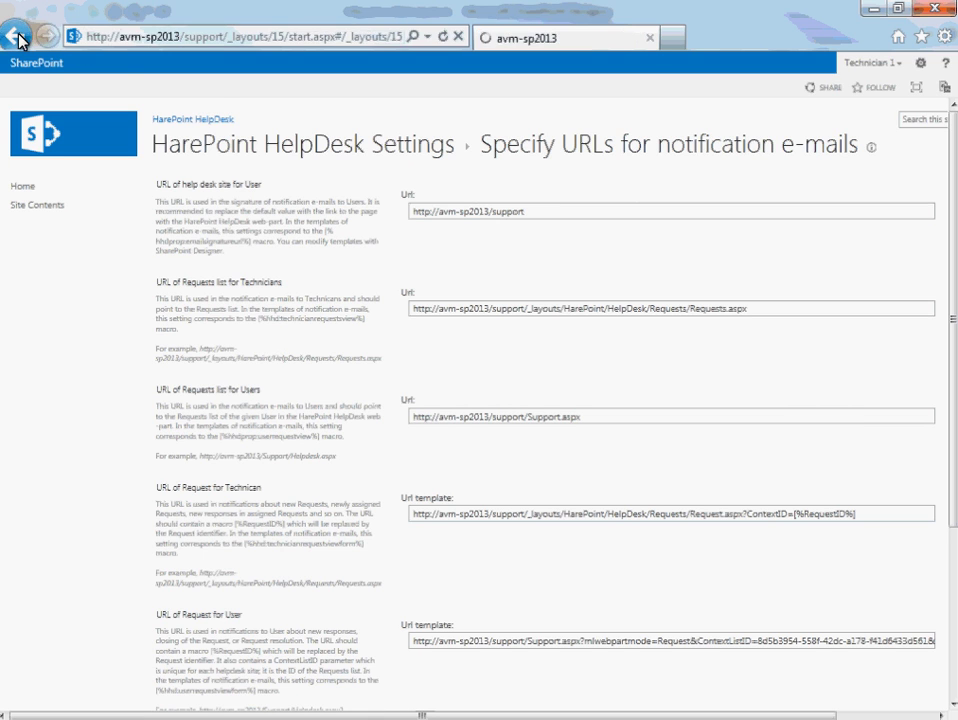
Step: Open the avm-sp2013 portal home page in a new browser tab and put the page into edit mode
left_click(676, 38)
type("htt")
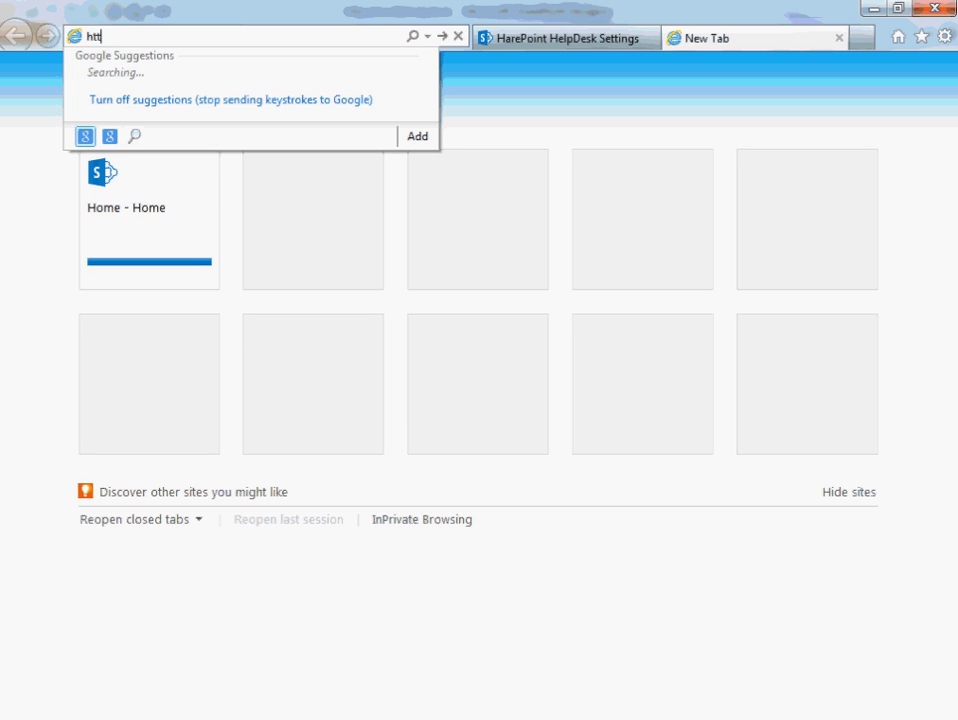
key("Return")
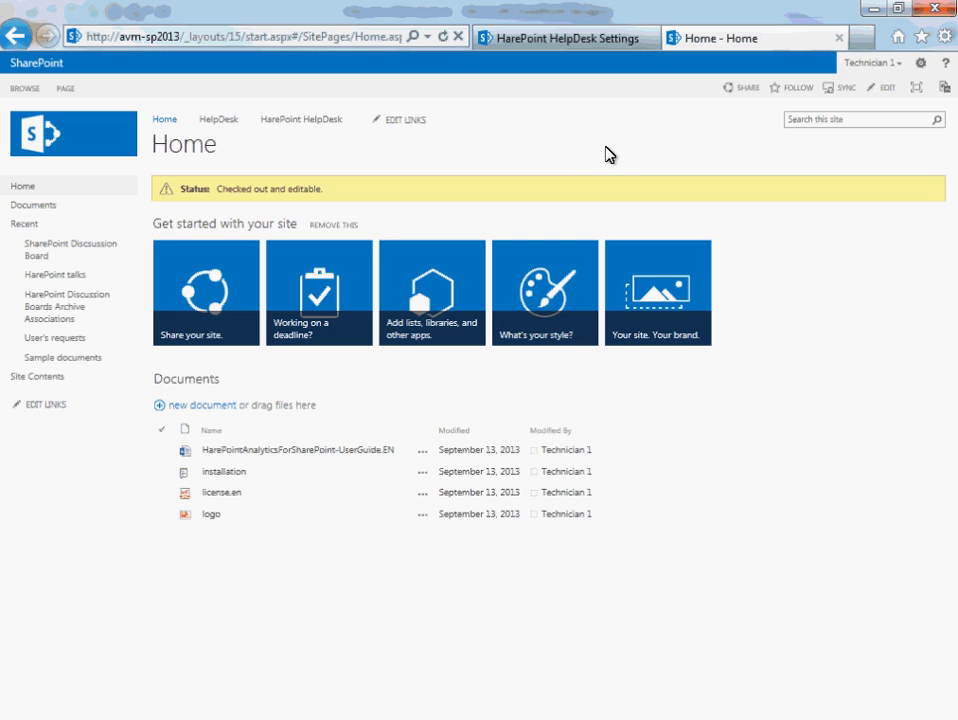
left_click(66, 89)
left_click(17, 120)
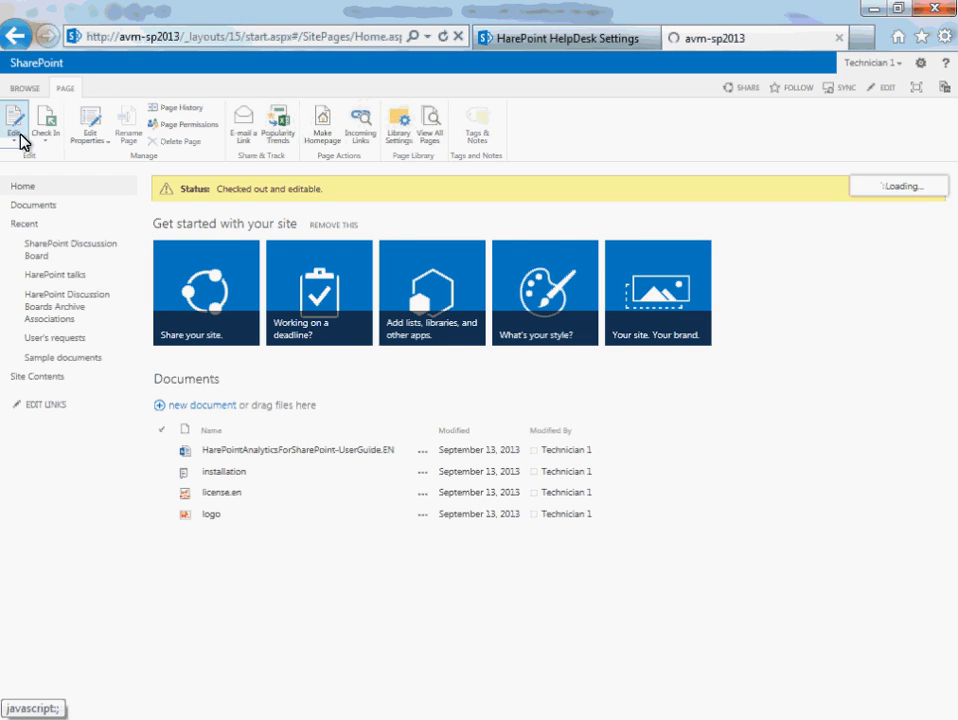
Step: Insert the HarePoint HelpDesk Web Part from the HarePoint category into the home page
left_click(166, 88)
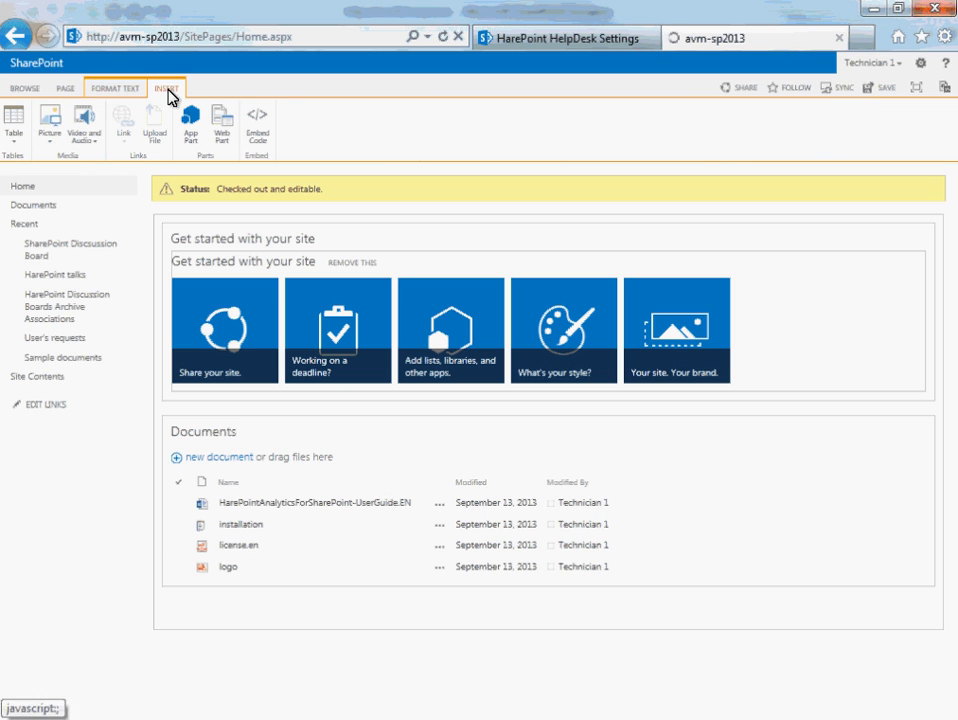
left_click(222, 130)
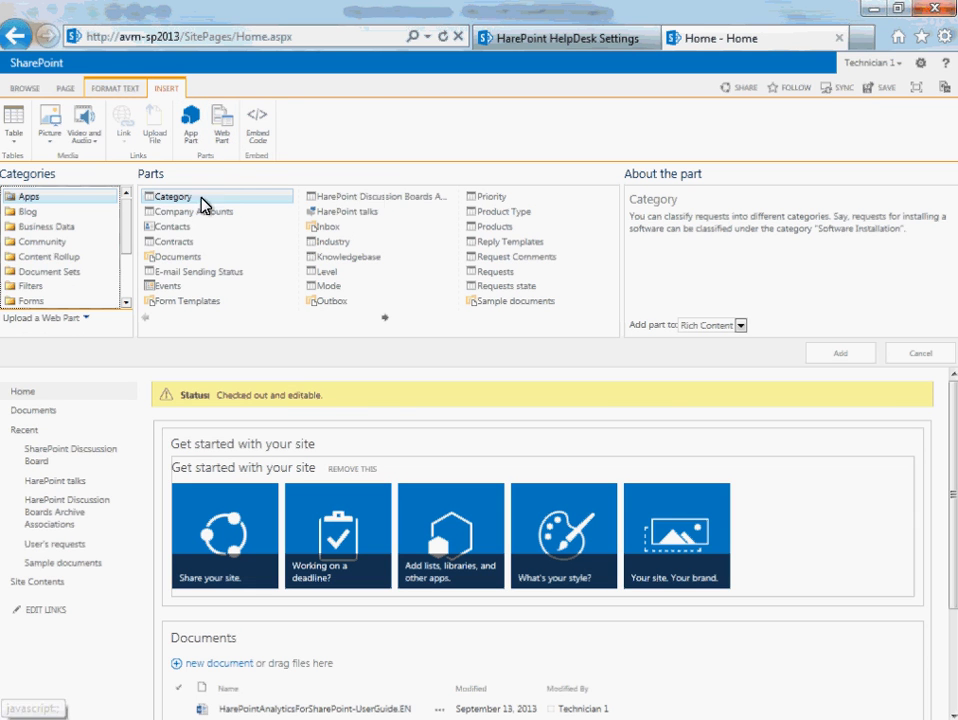
scroll(96, 220, "down", 2)
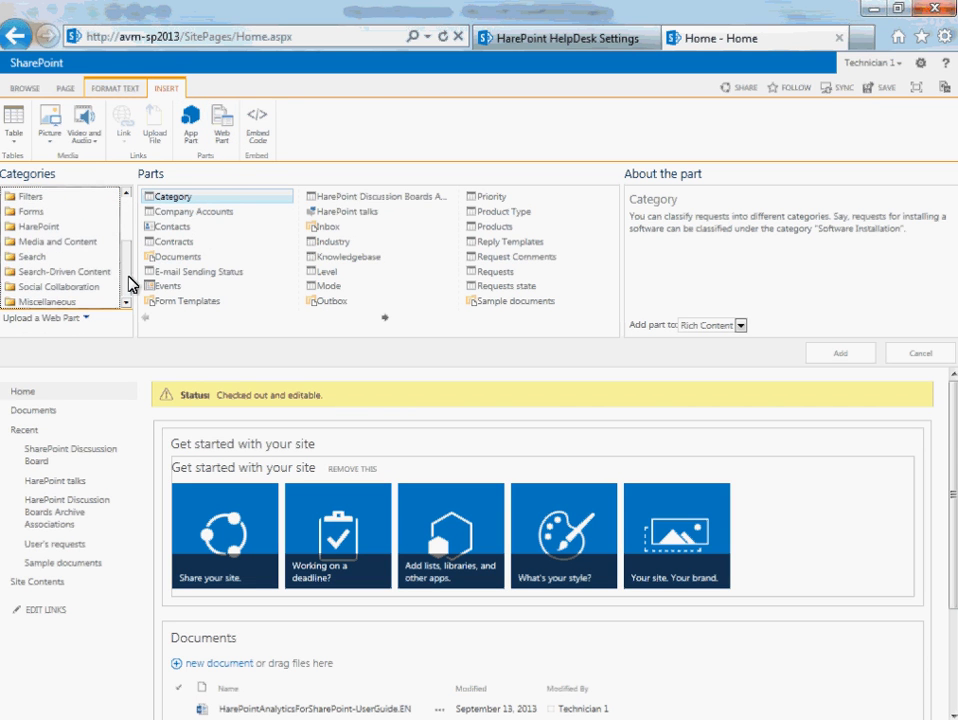
left_click(53, 224)
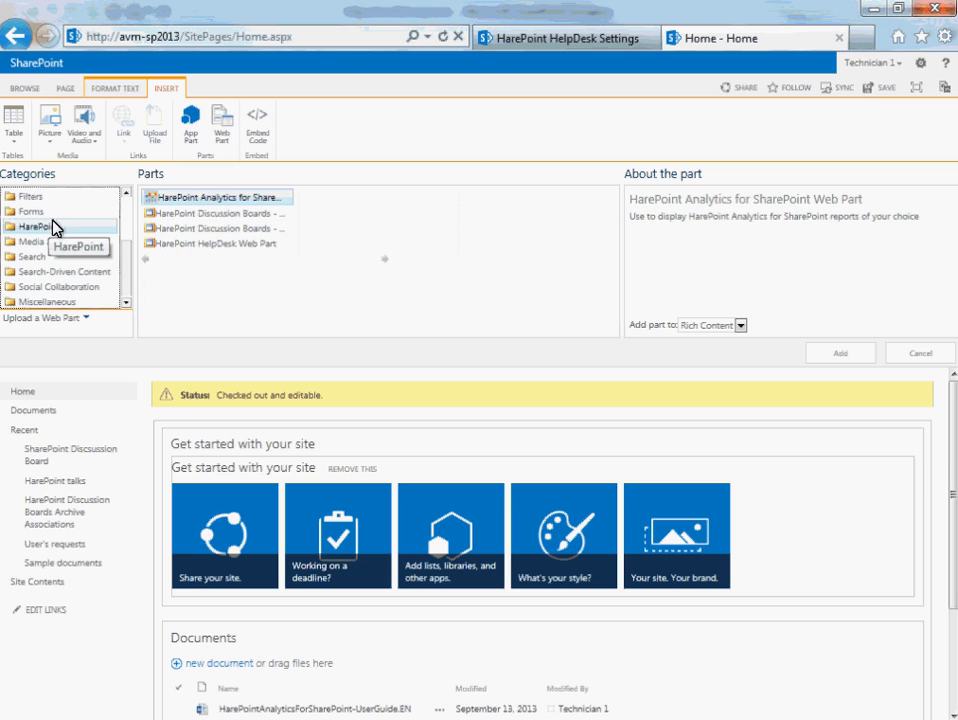
left_click(203, 245)
left_click(826, 354)
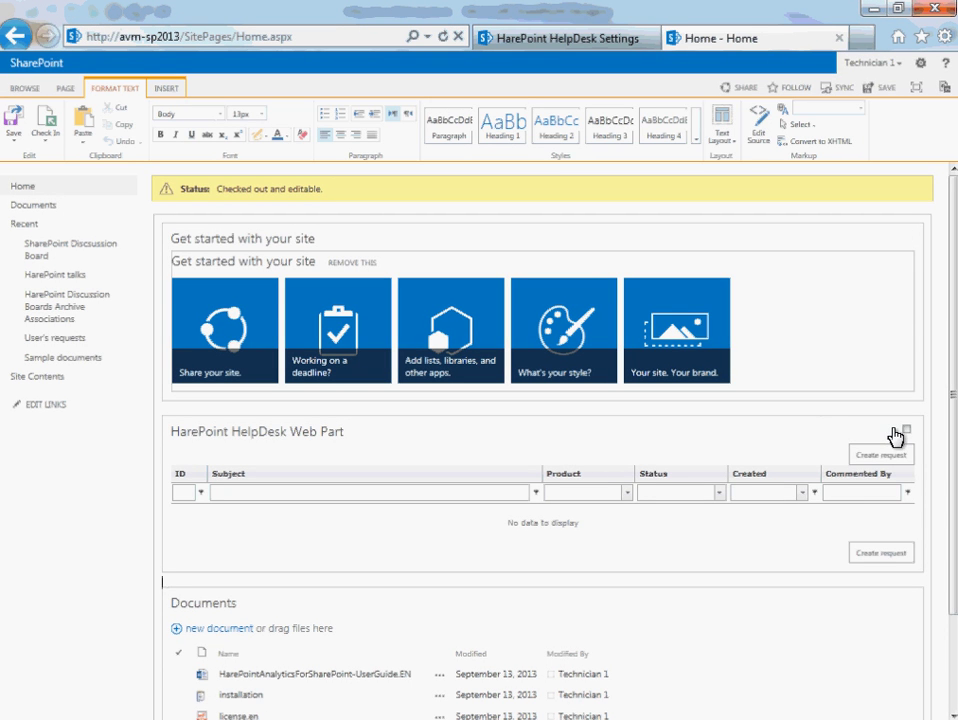
left_click(896, 431)
left_click(852, 519)
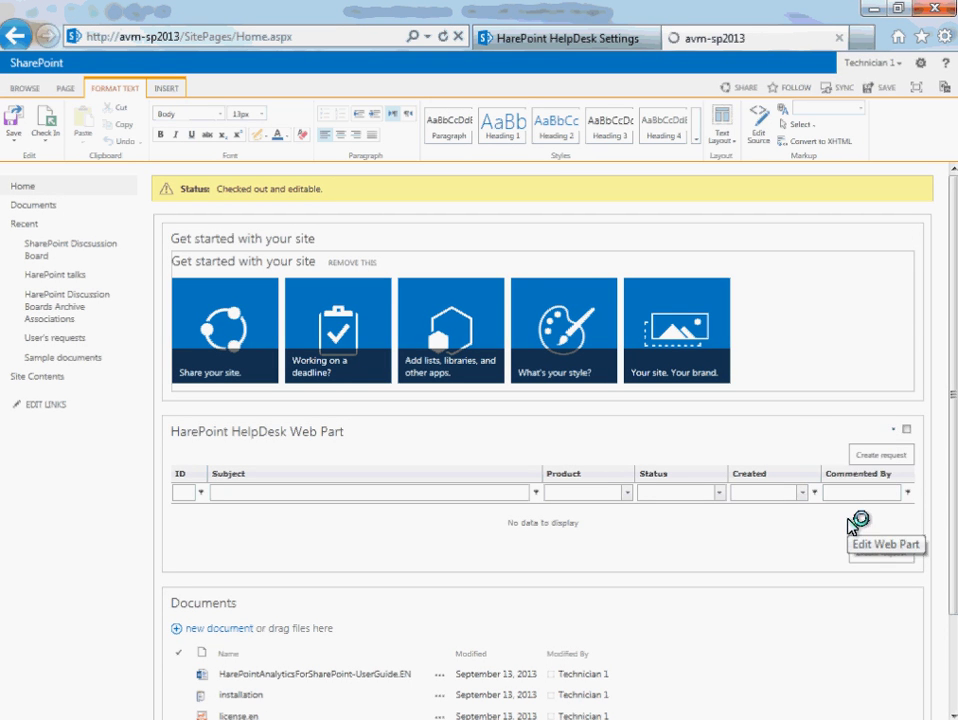
left_click(772, 278)
type("/su")
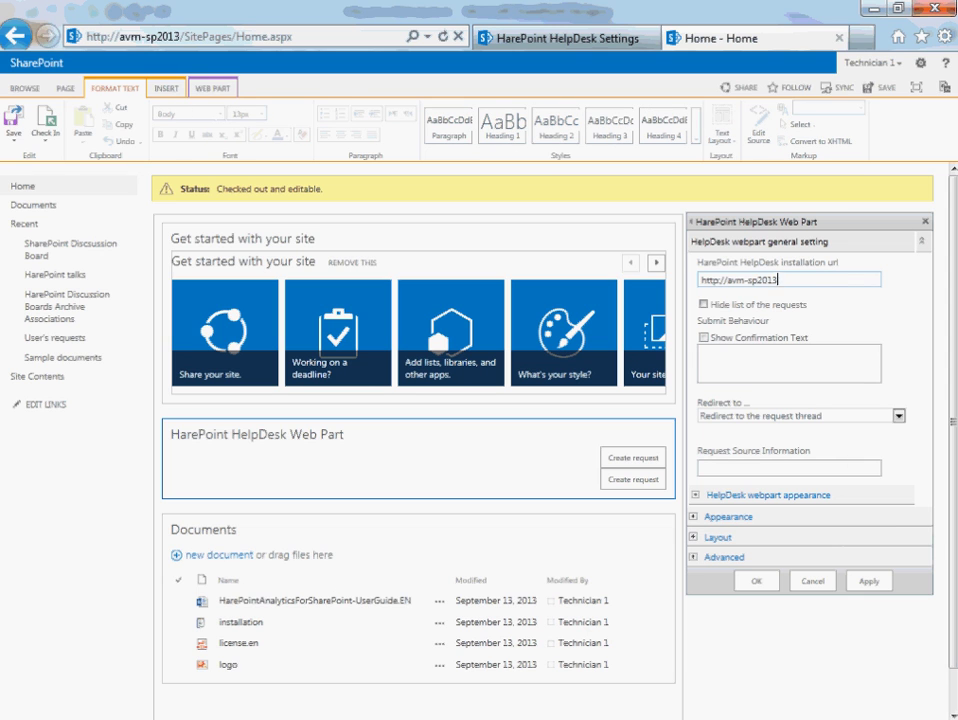
type("pport")
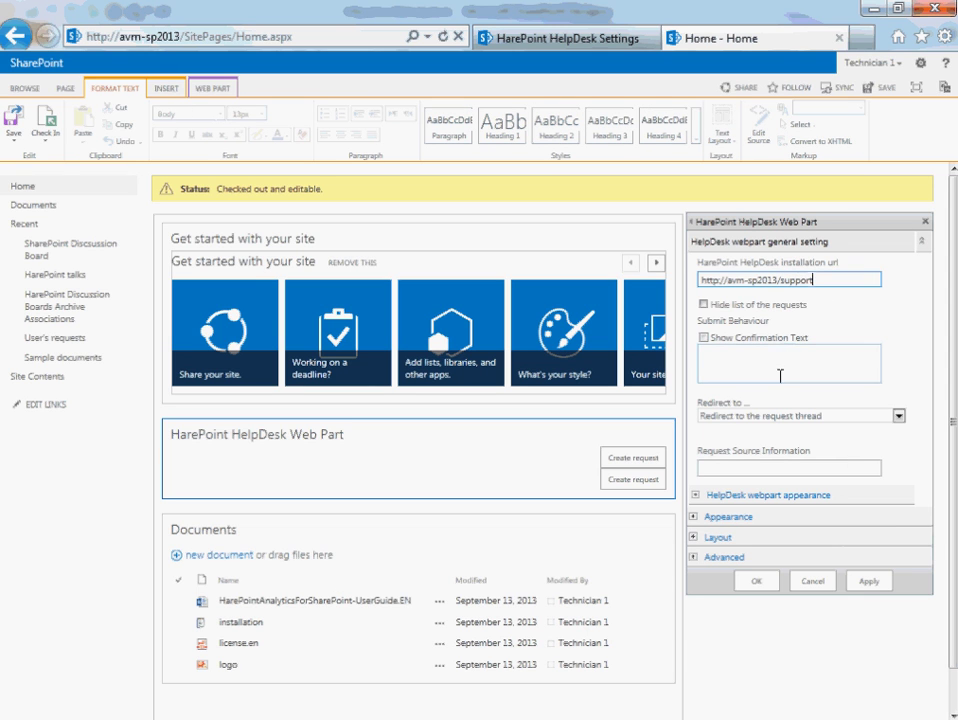
left_click(776, 416)
left_click(748, 460)
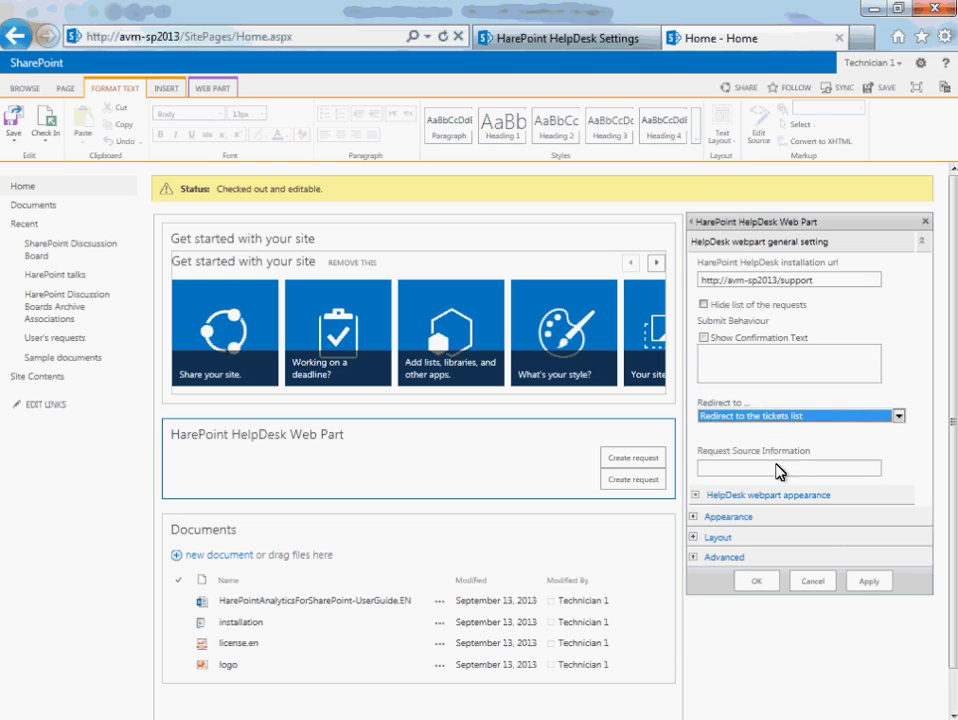
Step: Turn off the web part's top request button, accept its settings, and save the home page
left_click(696, 496)
left_click(704, 529)
scroll(776, 573, "down", 1)
left_click(762, 683)
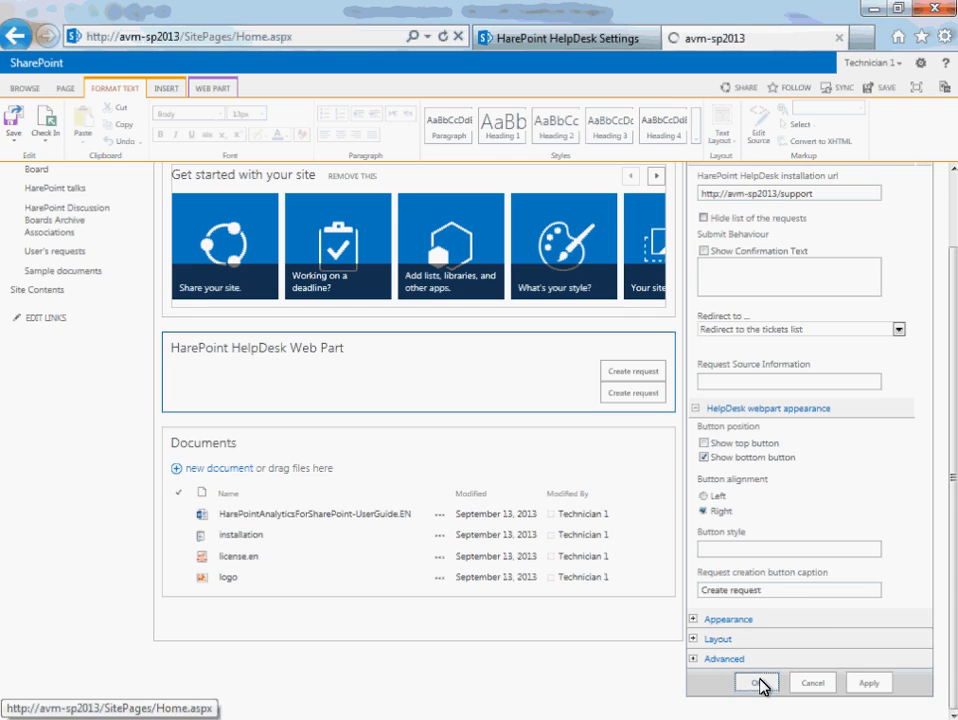
left_click(9, 125)
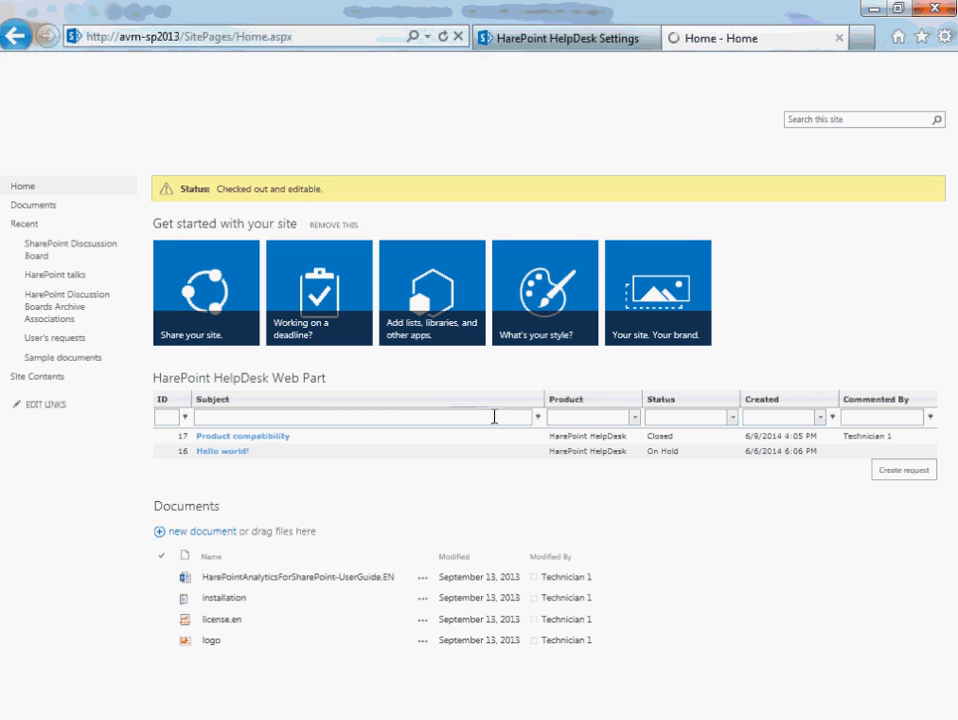
Step: Return to the helpdesk site and view the Products list from its site contents
left_click(557, 42)
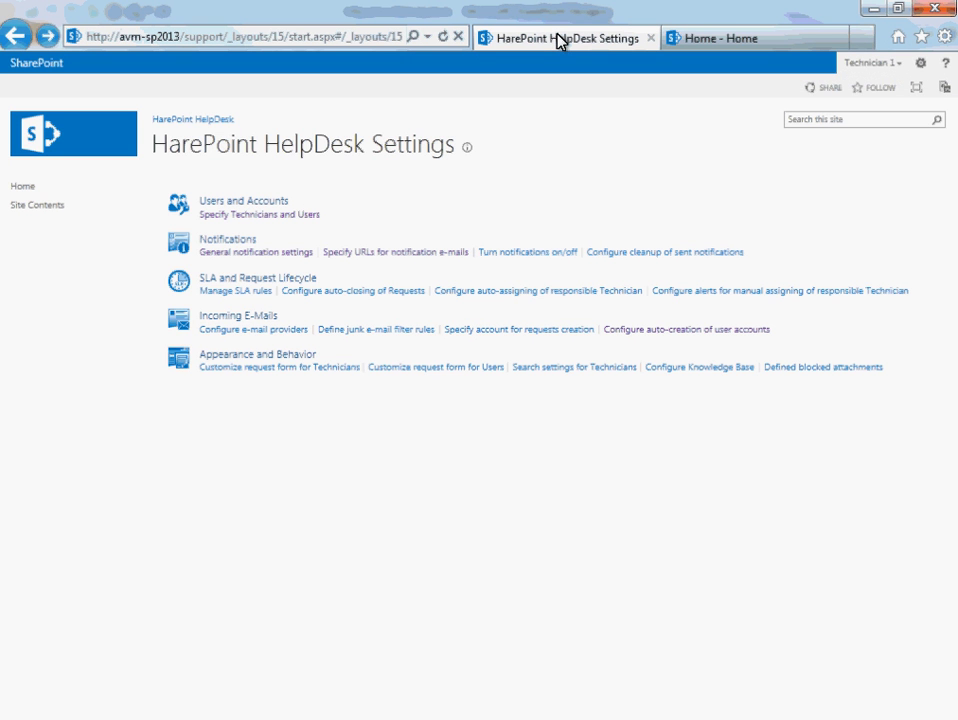
left_click(20, 206)
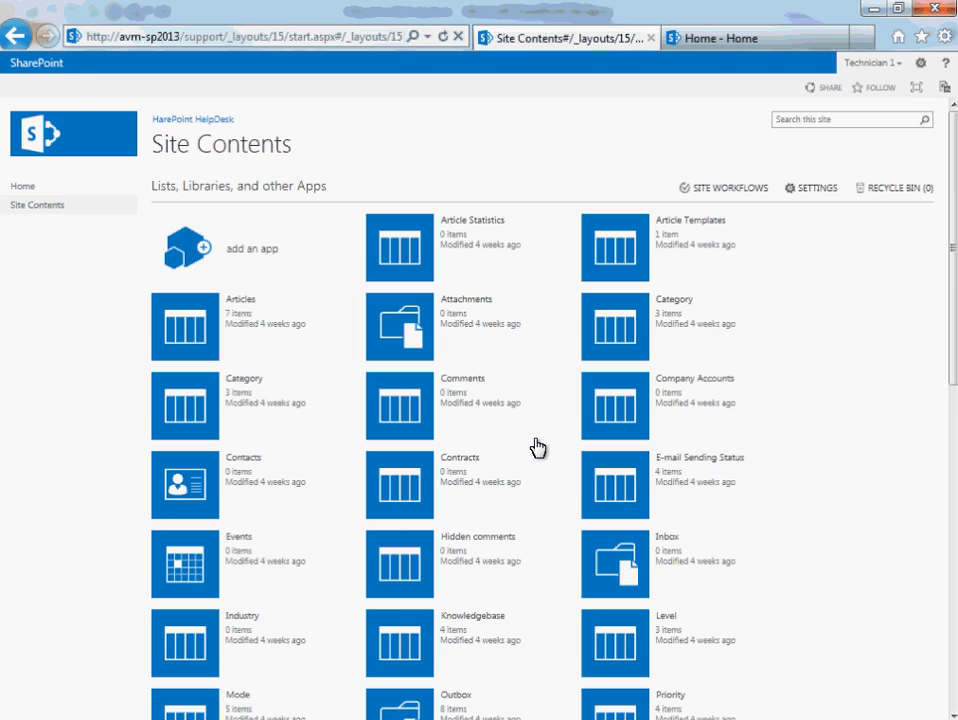
scroll(536, 447, "down", 2)
scroll(536, 446, "down", 2)
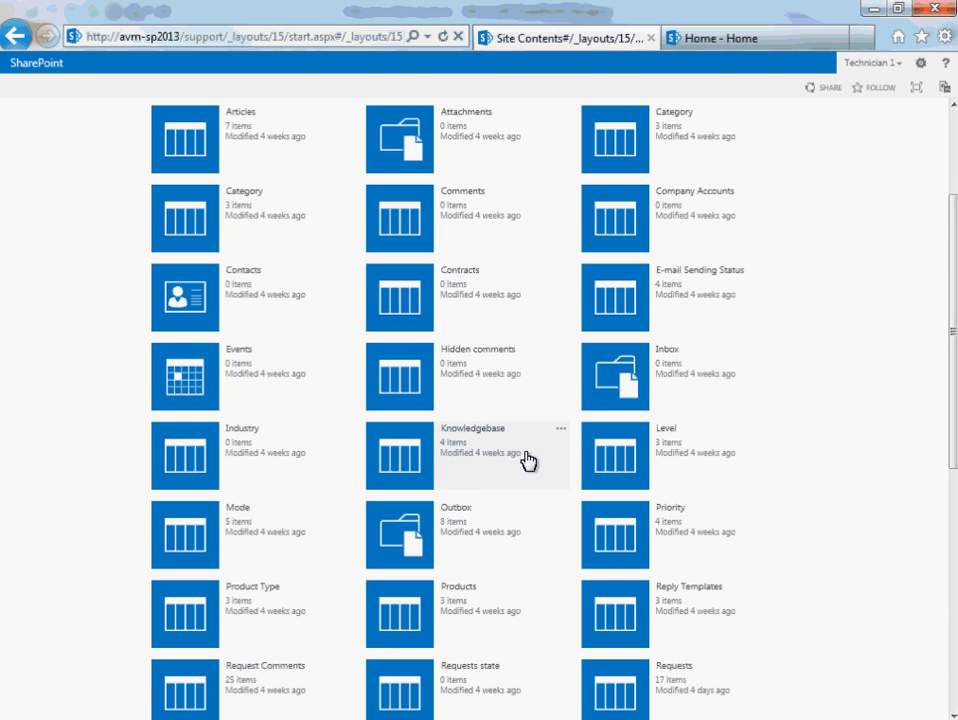
left_click(457, 590)
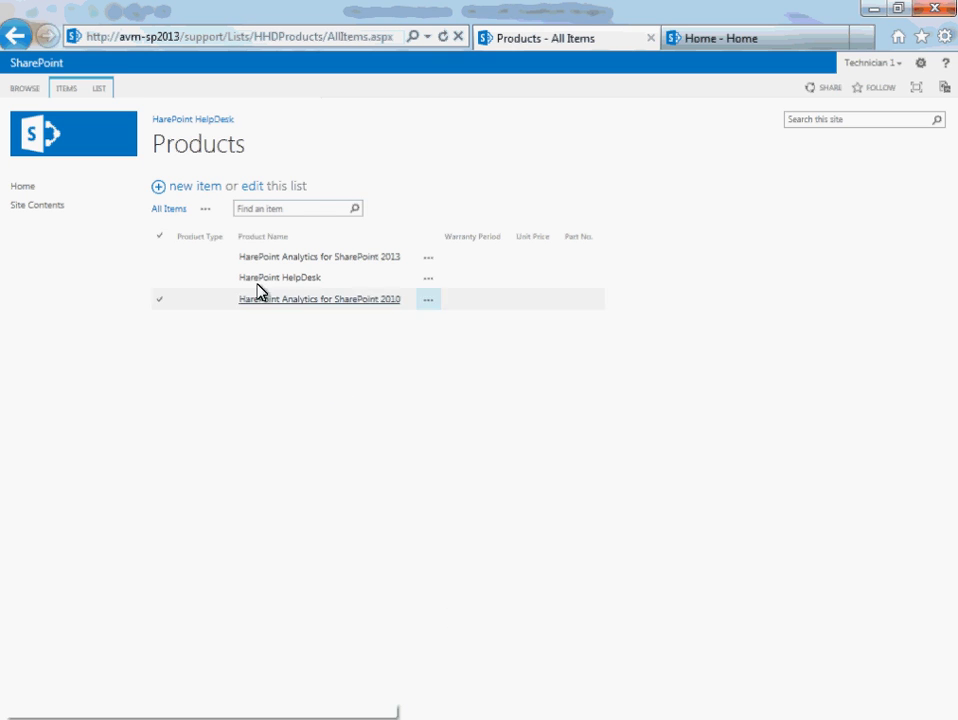
Step: Examine the new product form and its Parent Product choices, discard the form, and return to the helpdesk home page
left_click(197, 187)
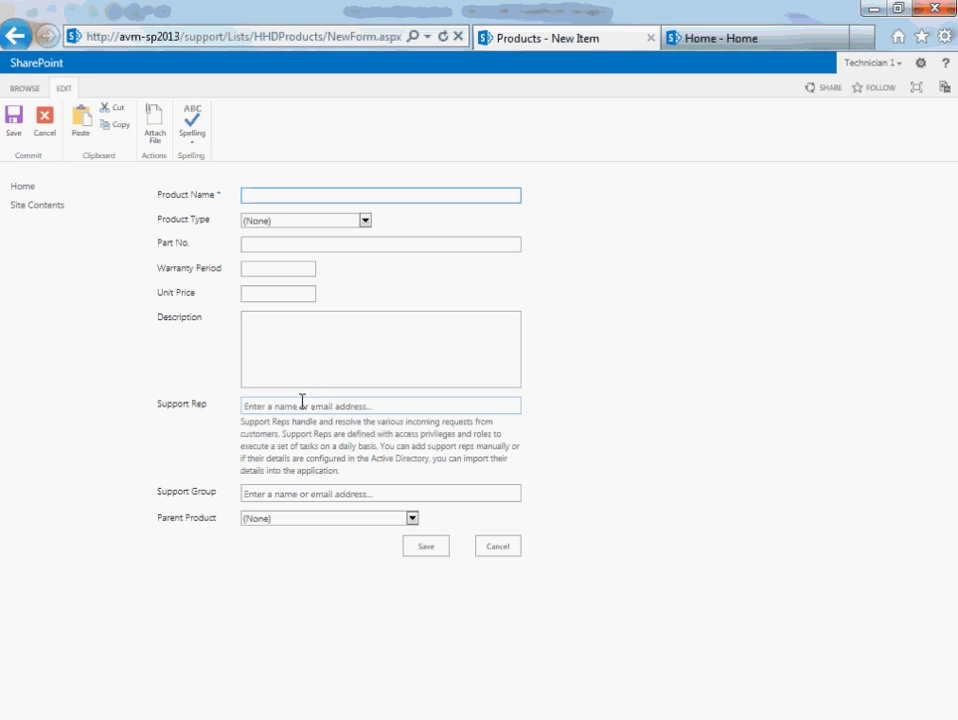
left_click(411, 518)
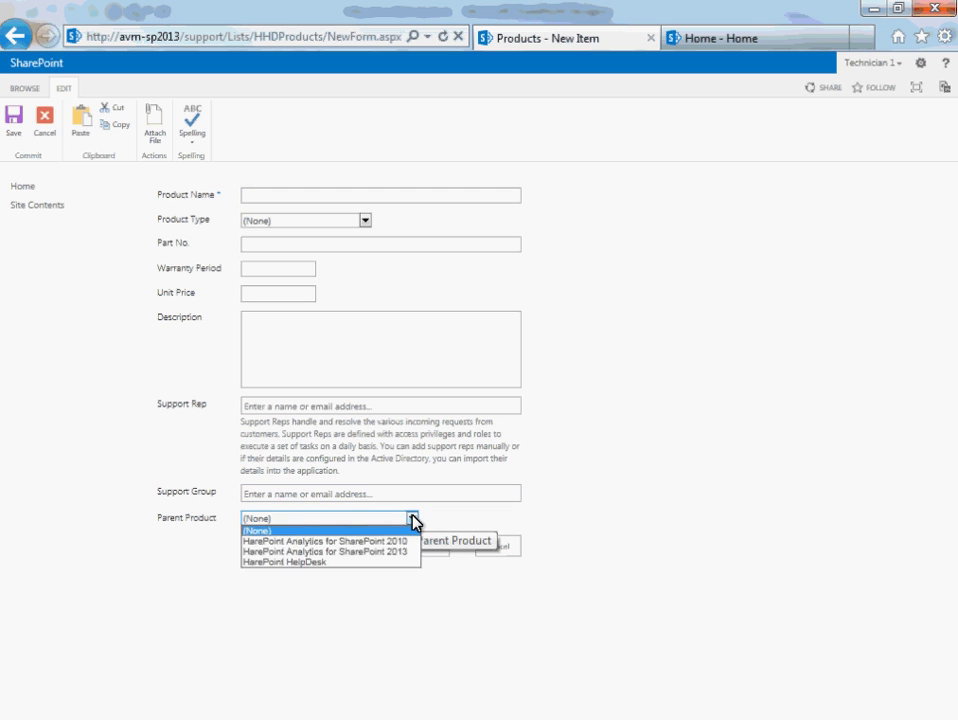
left_click(412, 519)
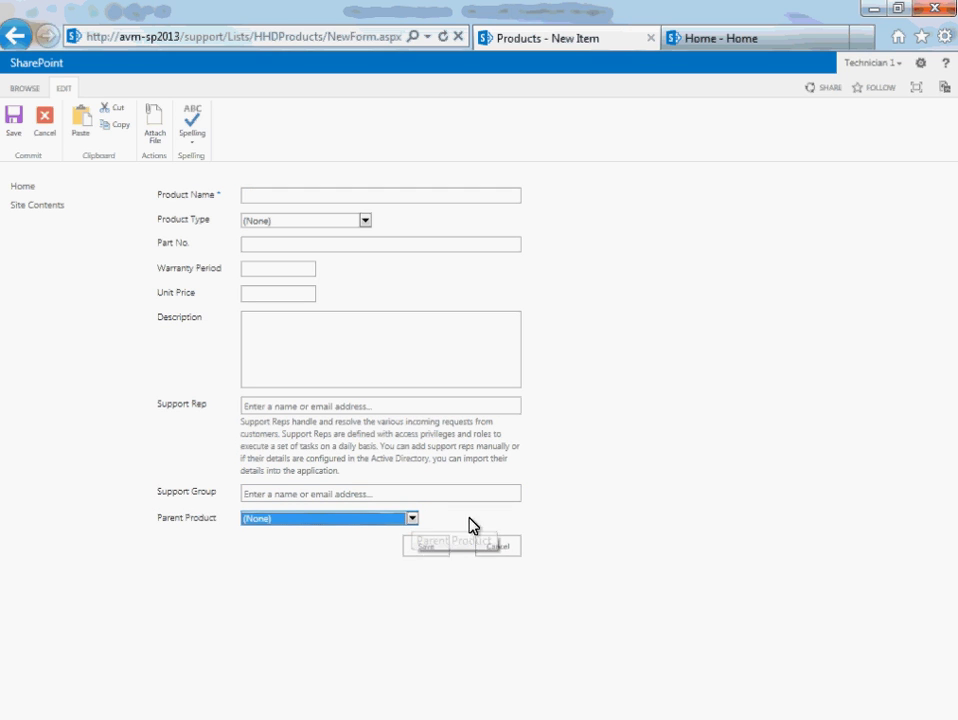
left_click(496, 549)
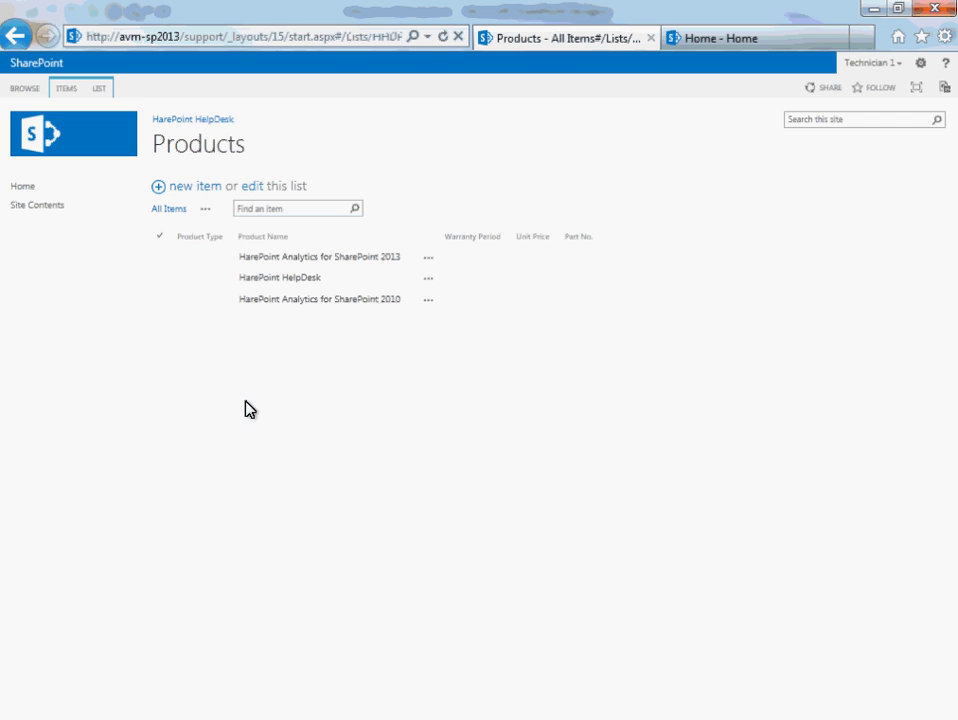
left_click(30, 189)
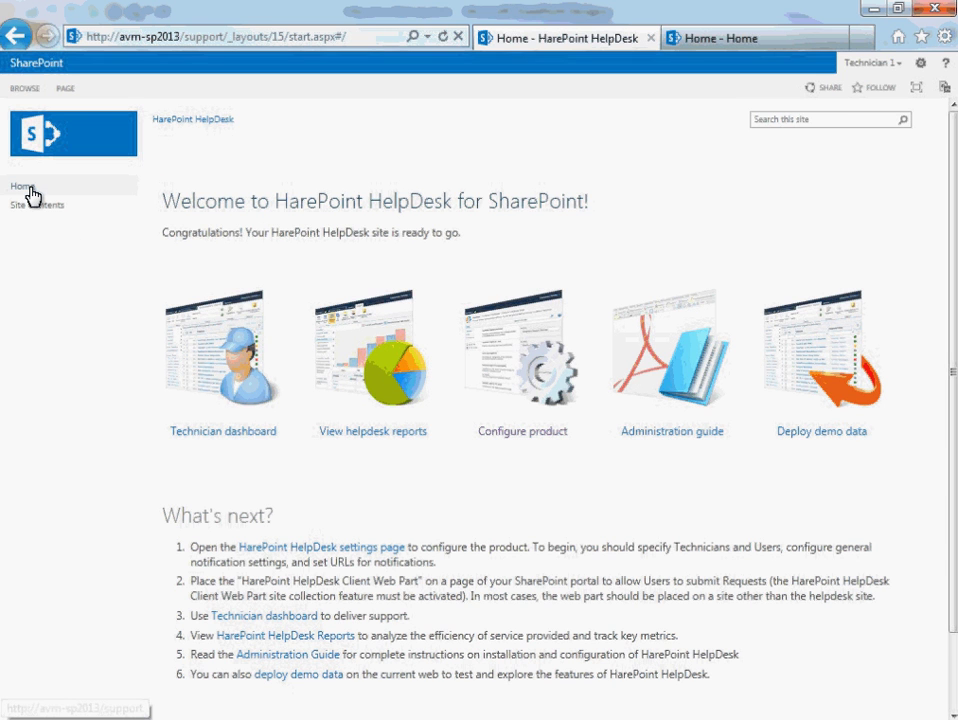